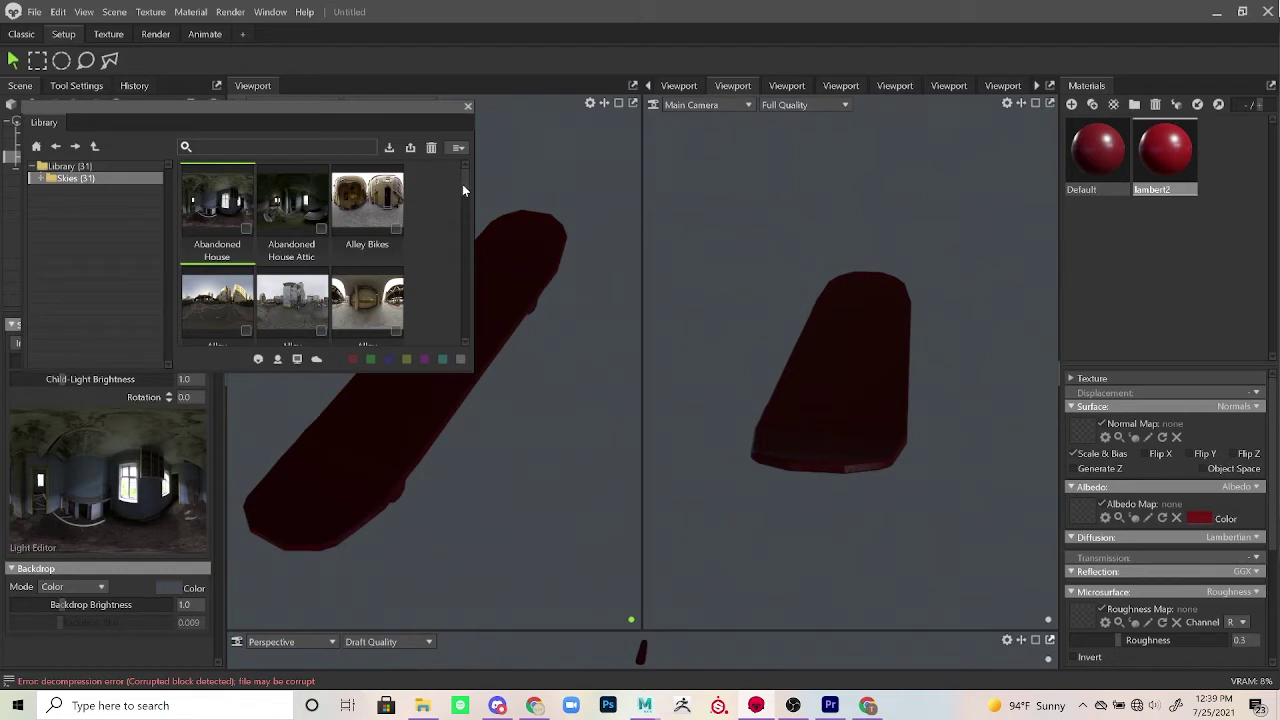
Step: Load the Alley Construction sky with the street and white-domed structure from the Skies library, and check it on the skateboard
left_click_drag(462, 184, 463, 213)
left_click(190, 243)
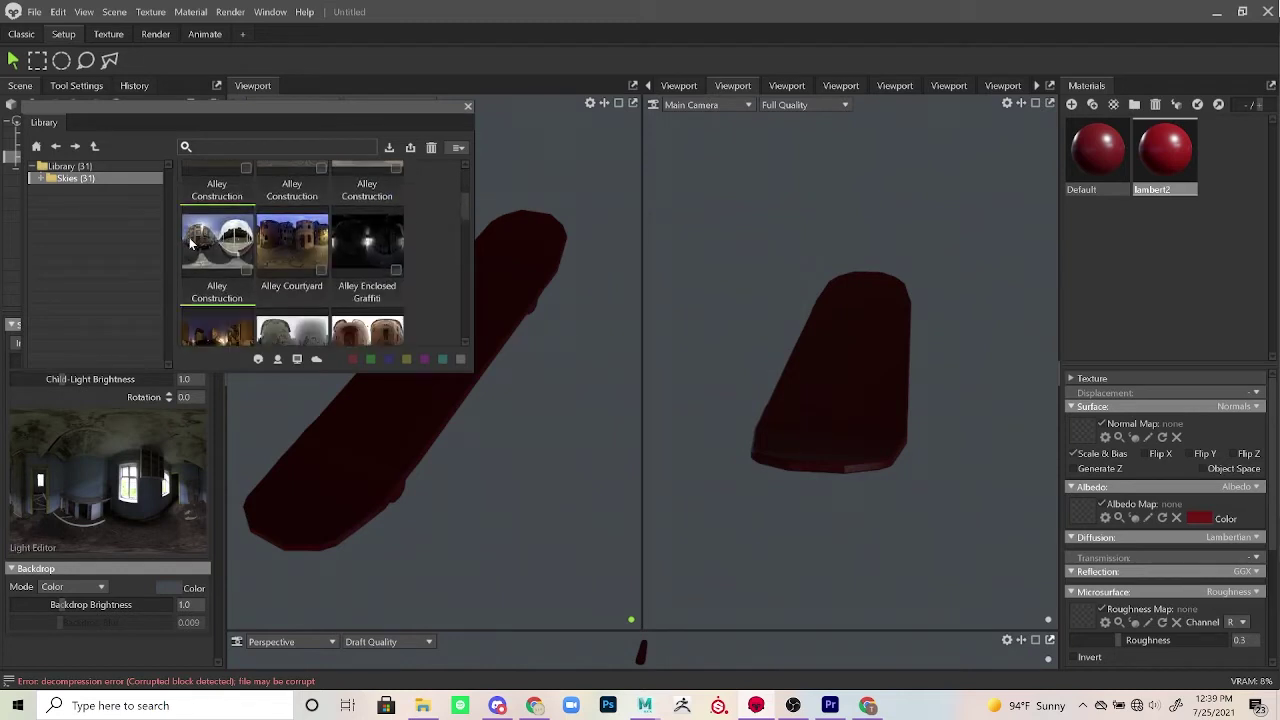
double_click(190, 243)
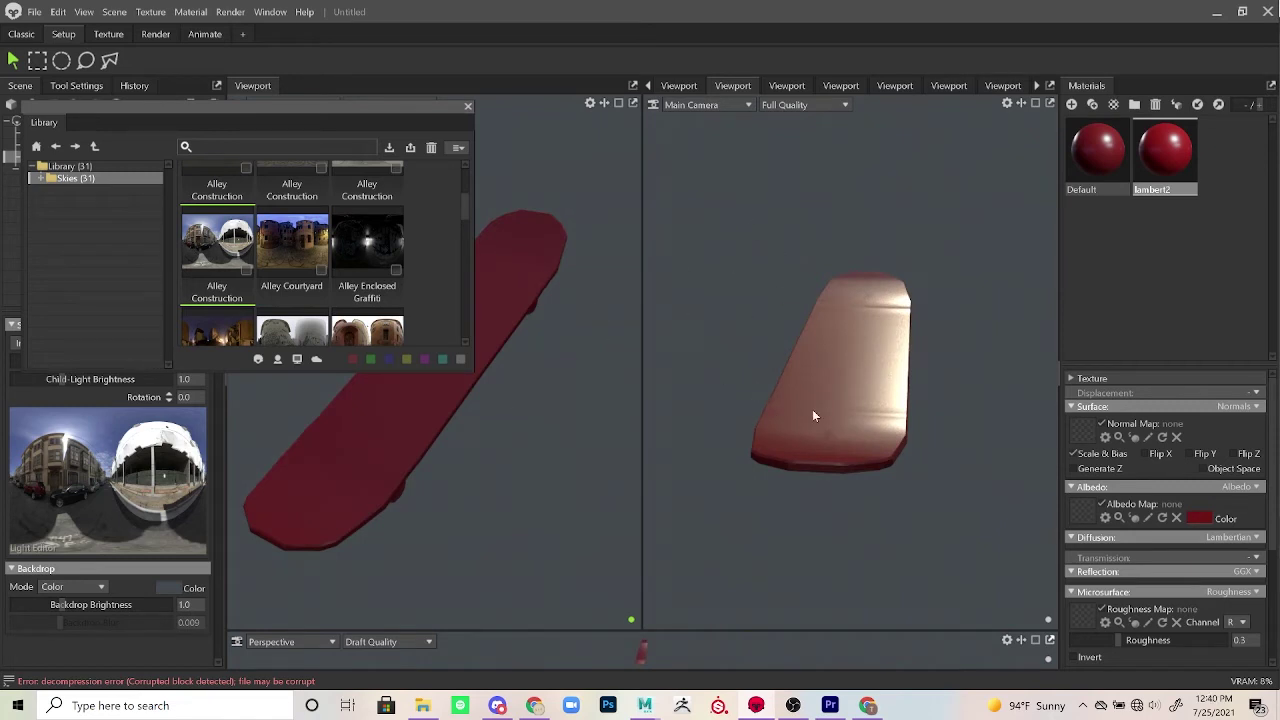
left_click_drag(813, 416, 870, 446)
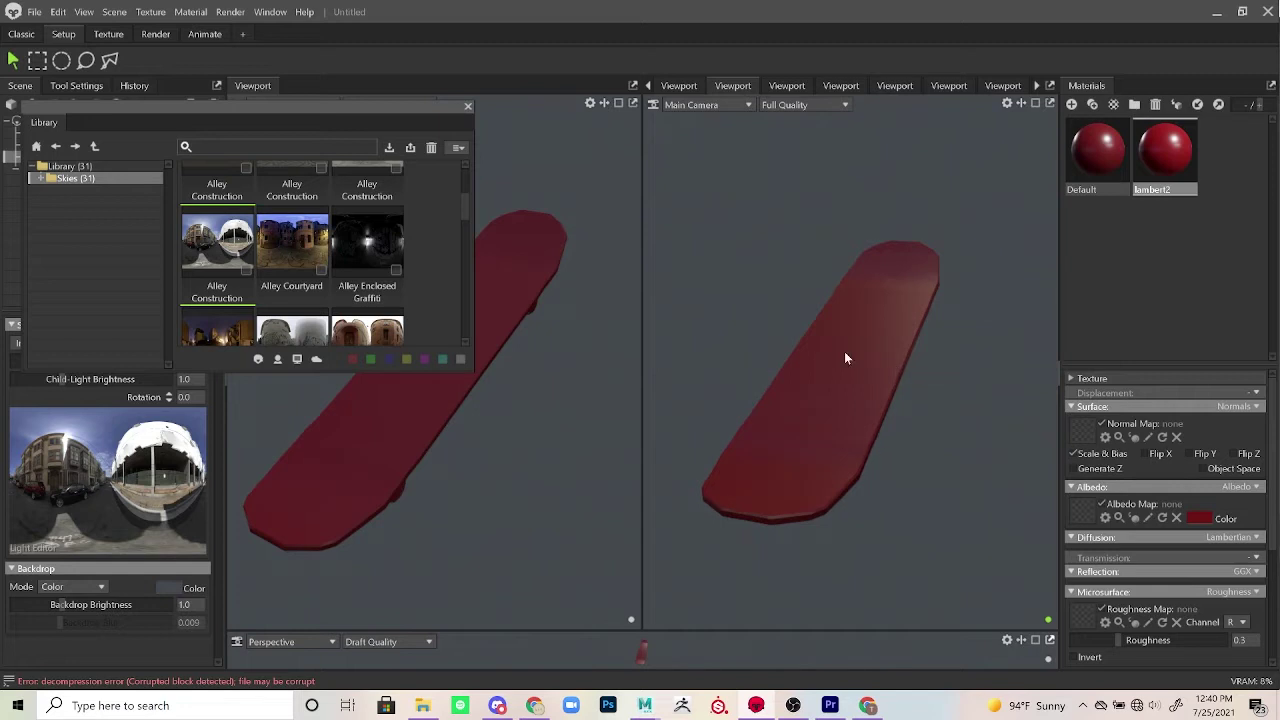
Step: Preview the sky with the brownish round-walled buildings, restore the Alley Construction street sky and close the library
left_click(364, 336)
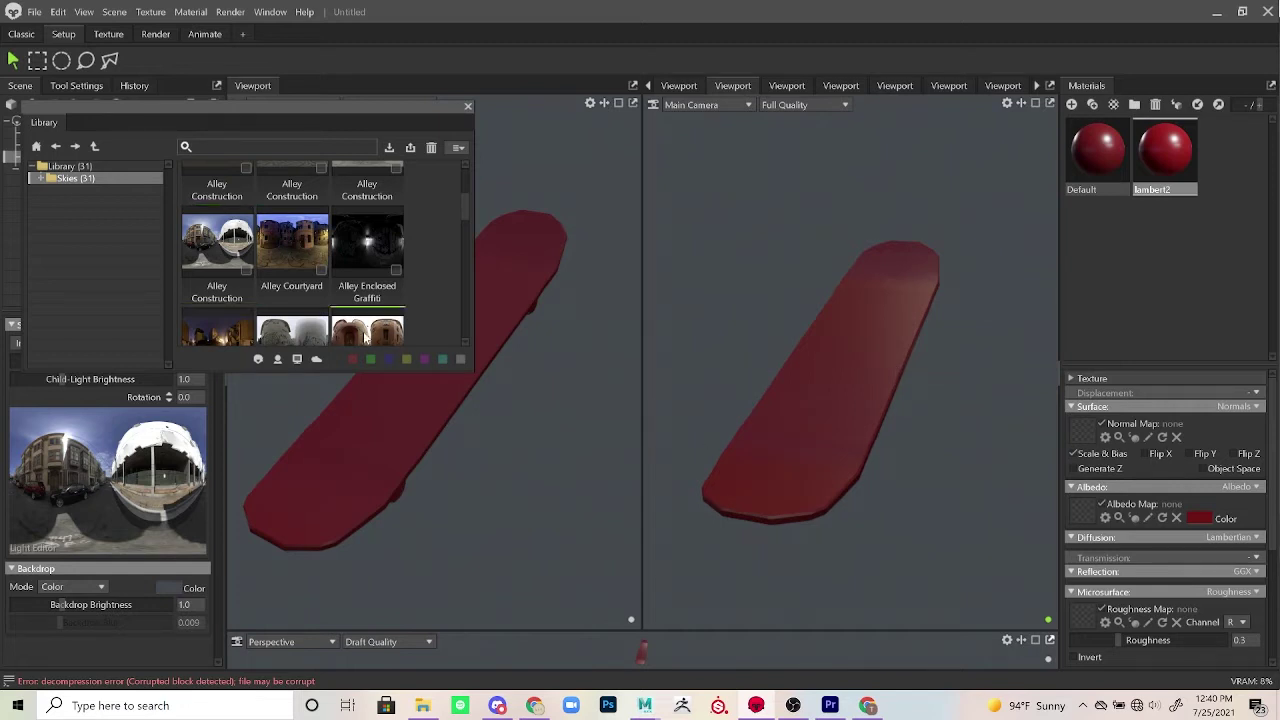
double_click(365, 337)
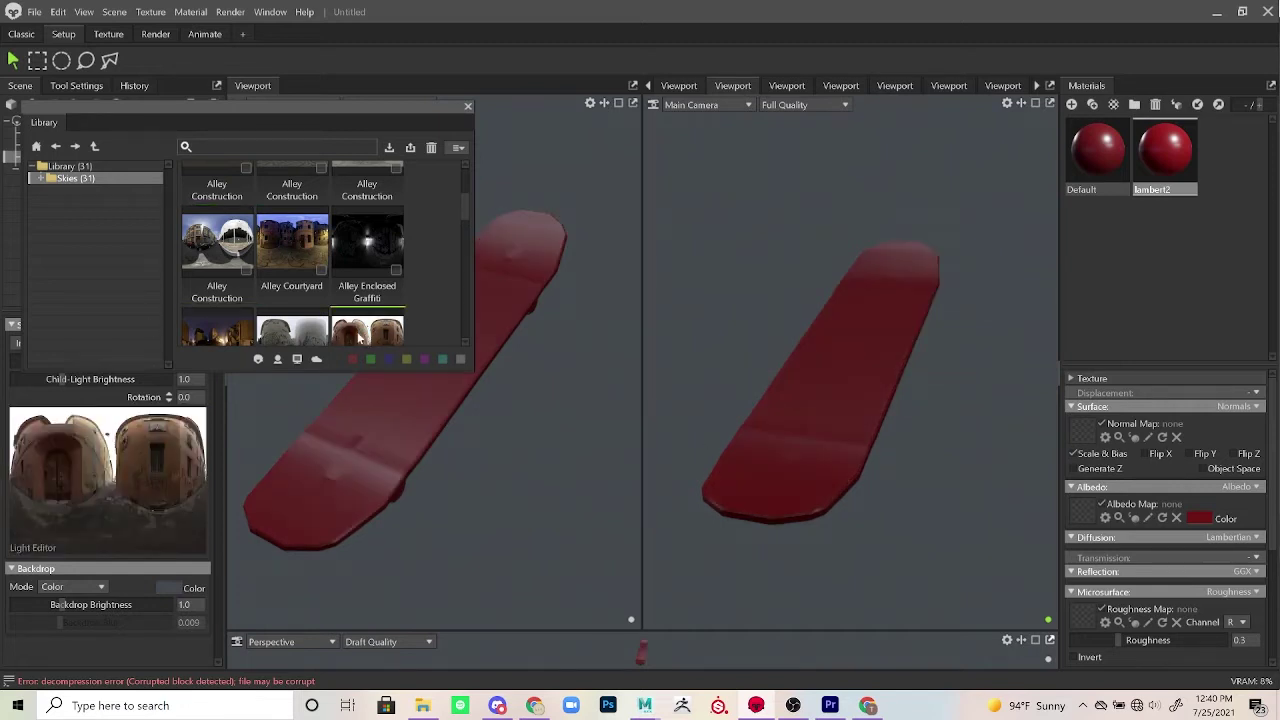
double_click(216, 255)
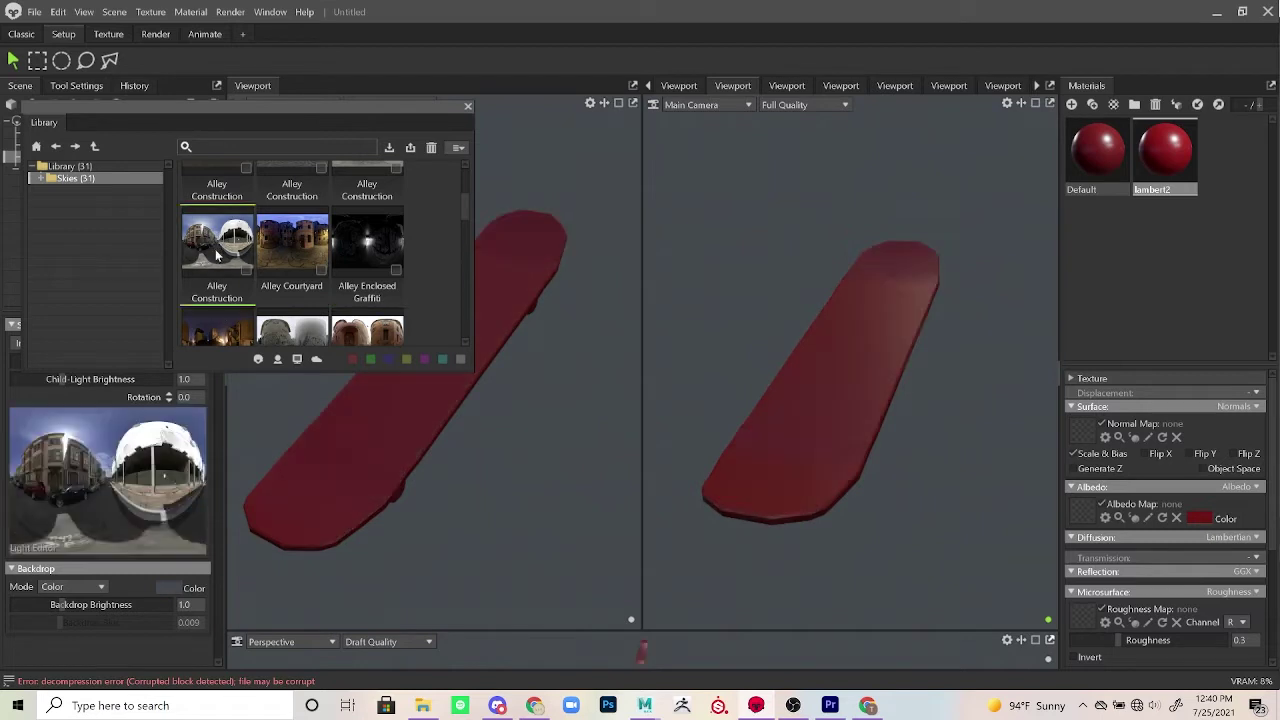
left_click(465, 106)
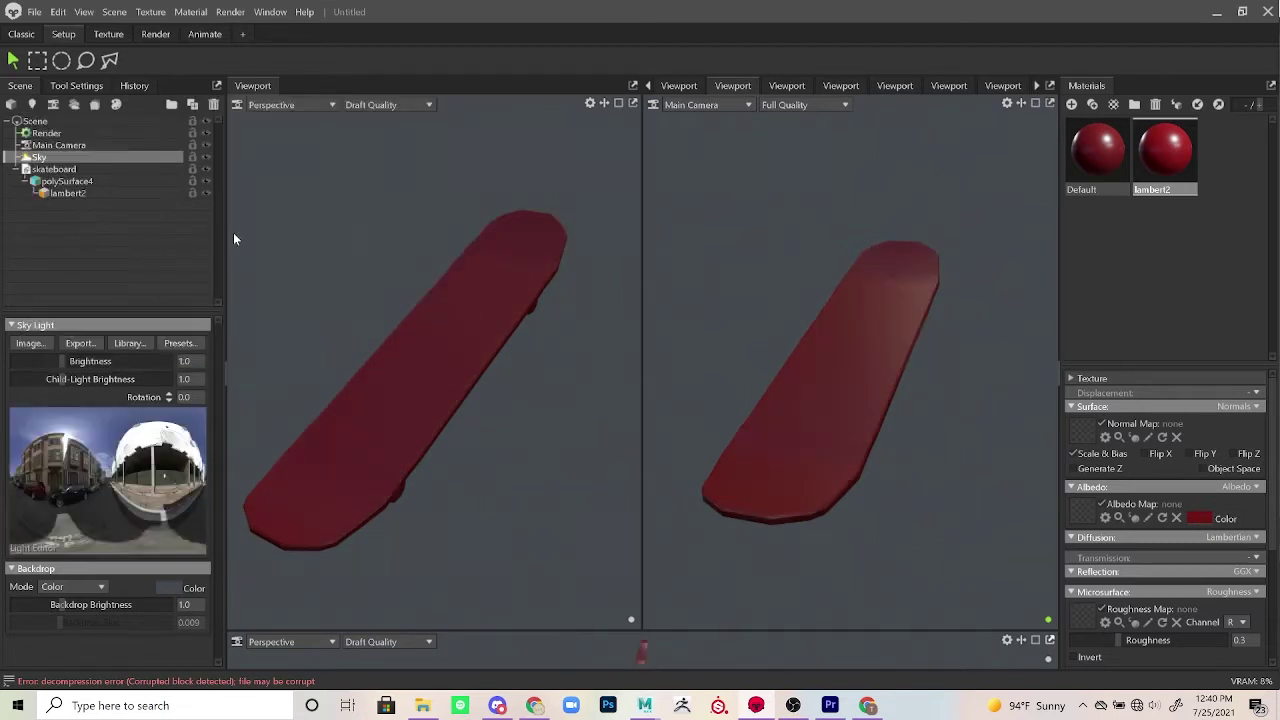
Step: Add a sky light over the building side of the environment map and set its brightness to about 6.85
left_click(149, 460)
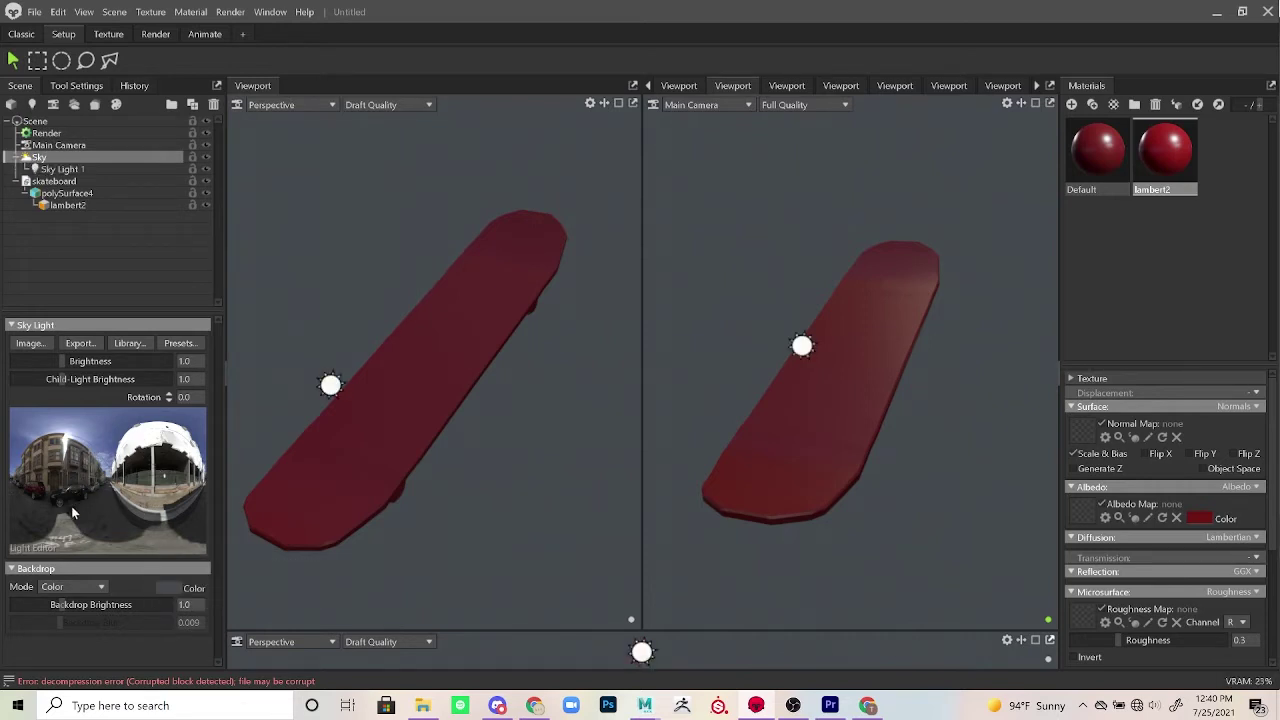
left_click_drag(39, 437, 63, 437)
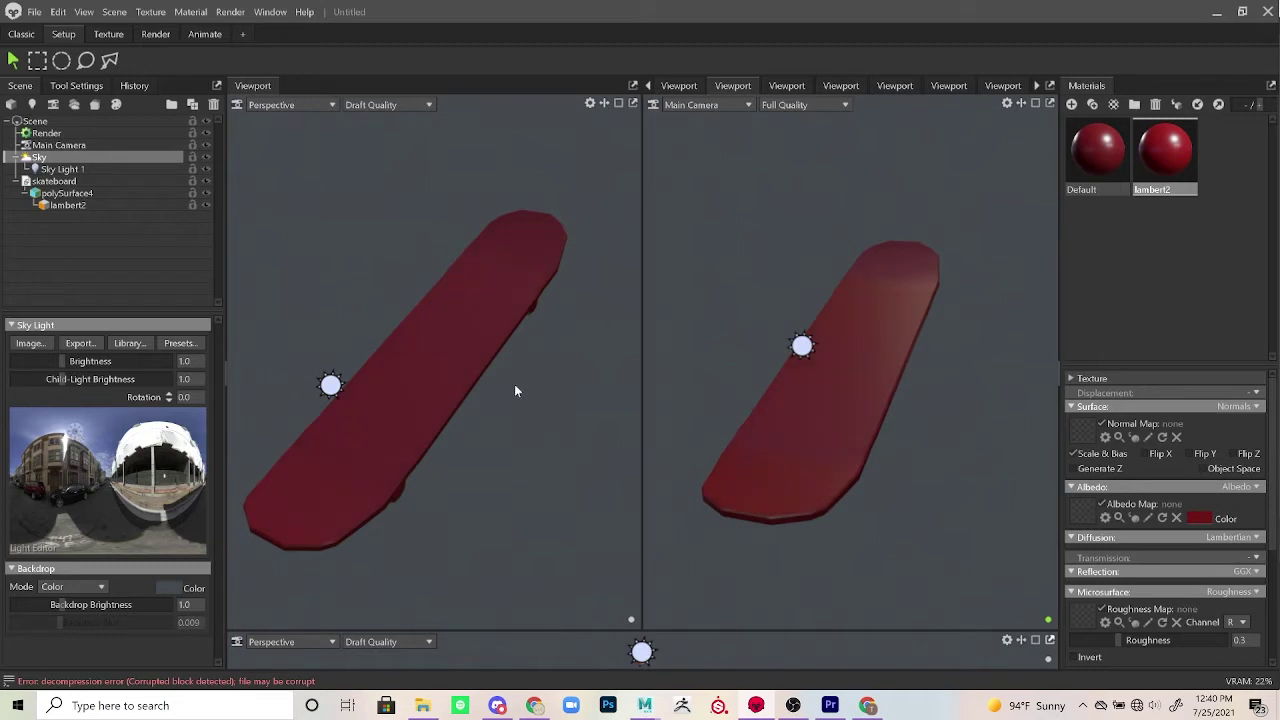
left_click(329, 385)
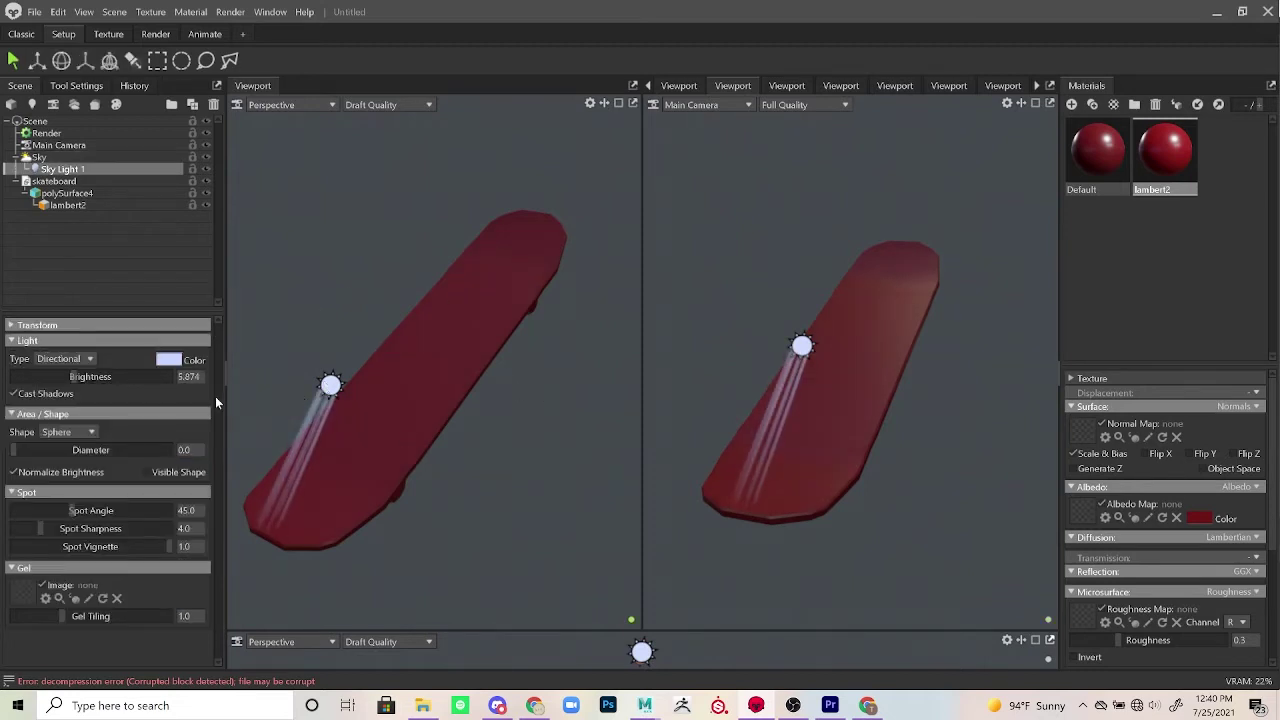
left_click_drag(70, 372, 84, 374)
Step: Rotate Sky Light 1 so it highlights the deck, and move it up and away from the board
key("e")
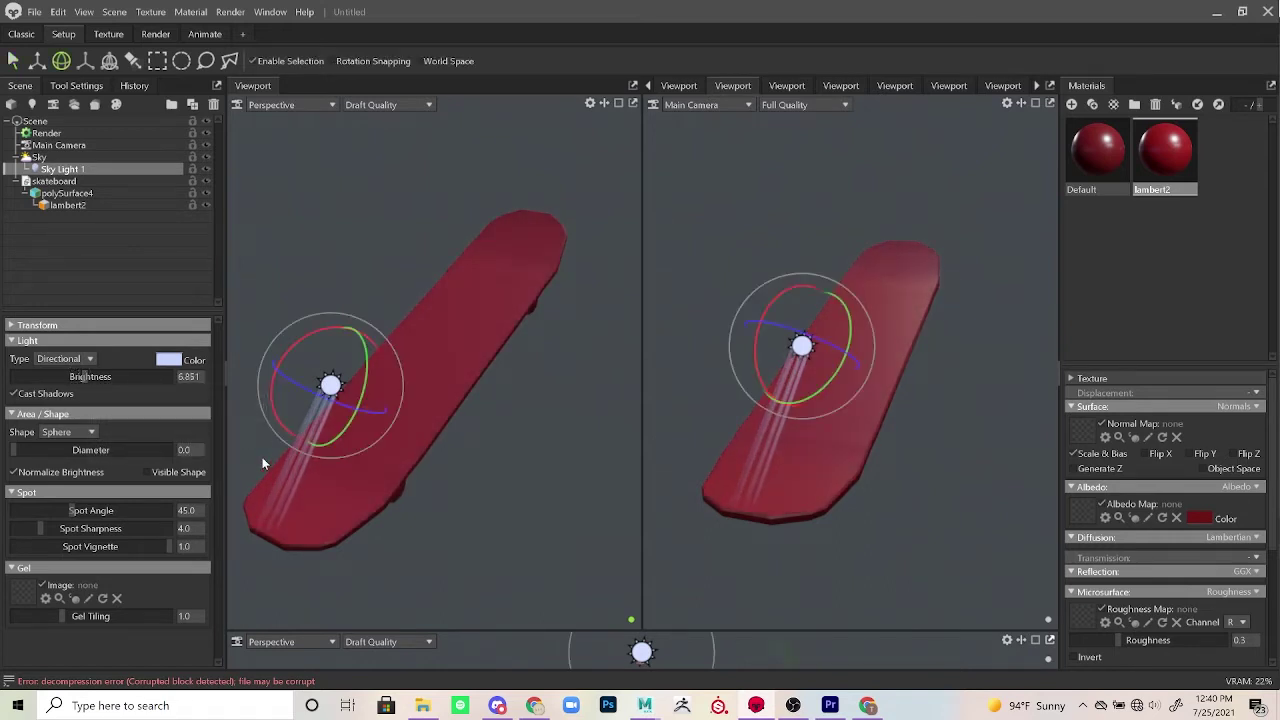
mouse_move(286, 363)
left_mouse_down()
mouse_move(276, 395)
mouse_move(352, 410)
mouse_move(333, 403)
mouse_move(344, 412)
mouse_move(351, 382)
mouse_move(275, 381)
left_mouse_up()
key("w")
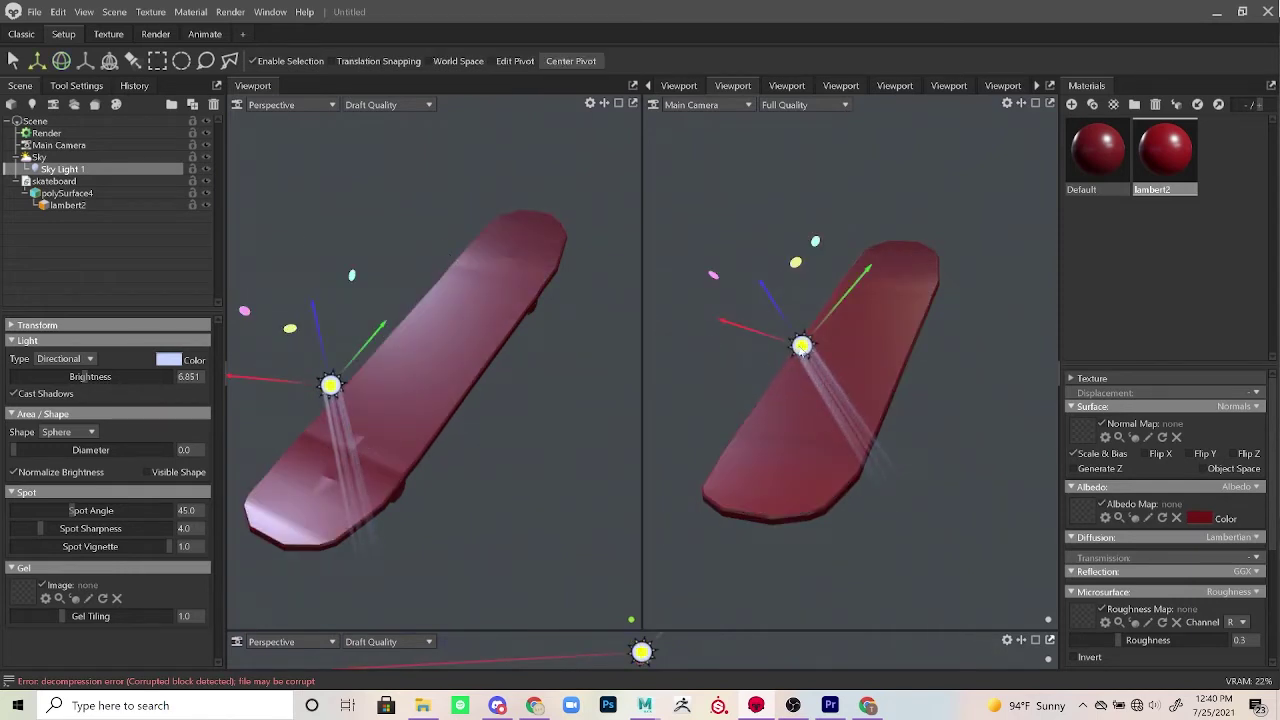
left_click_drag(802, 346, 708, 244)
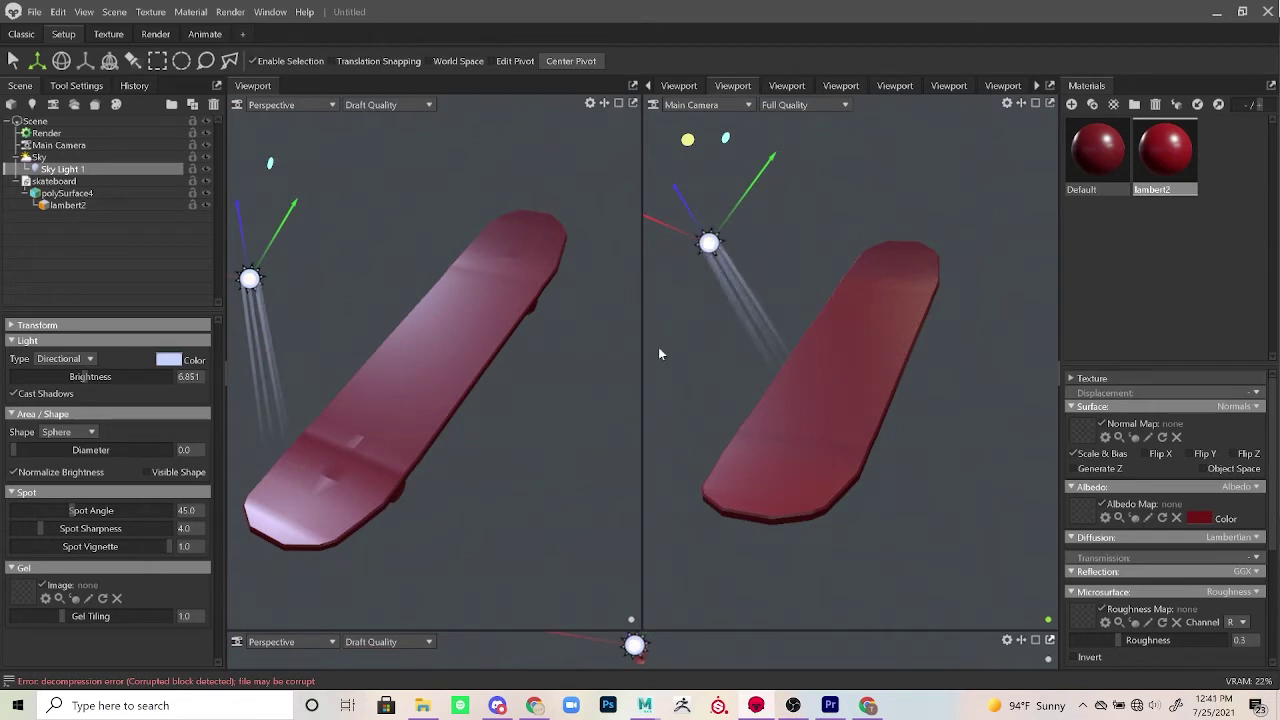
left_click_drag(667, 440, 698, 436)
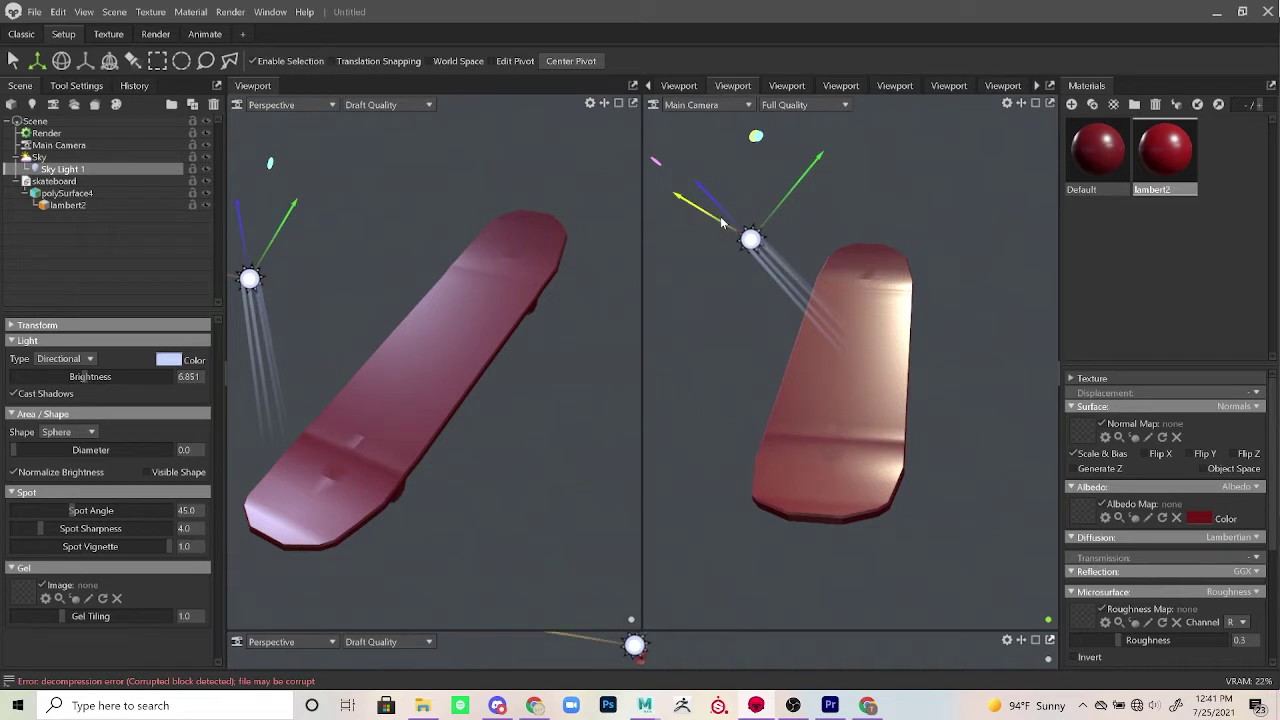
Step: Change Sky Light 1's color to dark blue 0d2157 and set its brightness to about 8.58
left_click(177, 361)
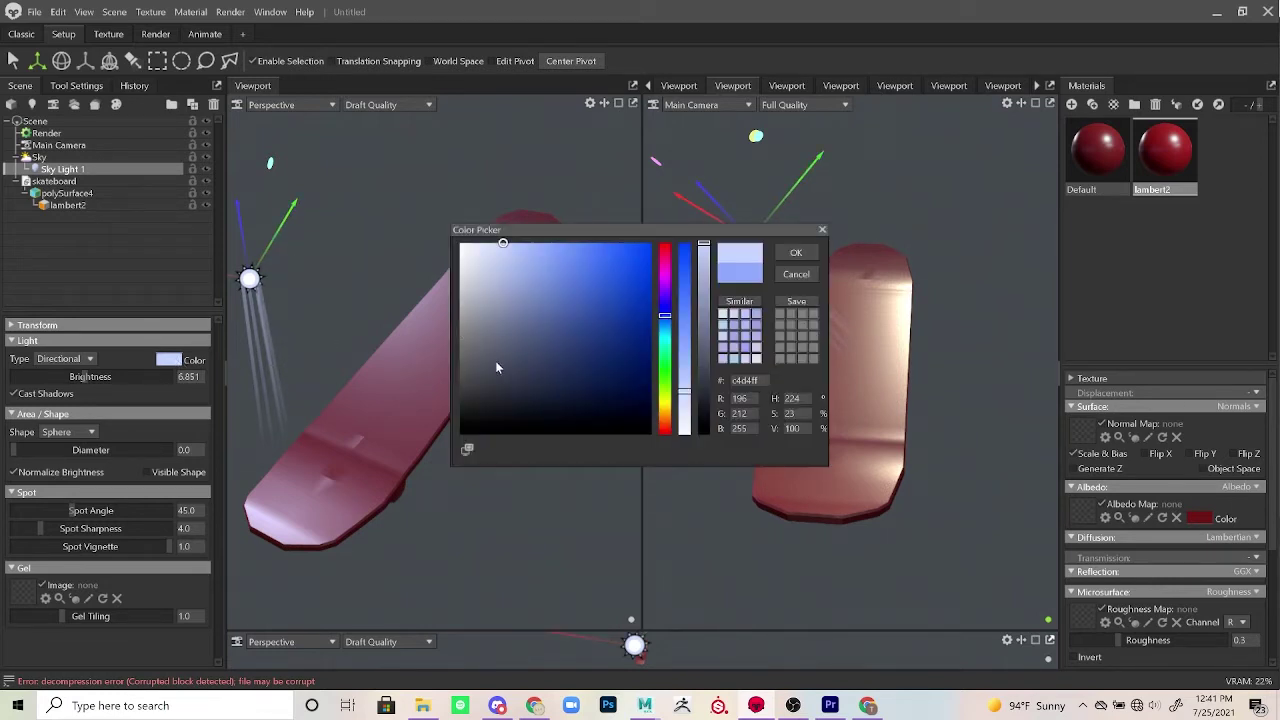
left_click_drag(495, 362, 623, 369)
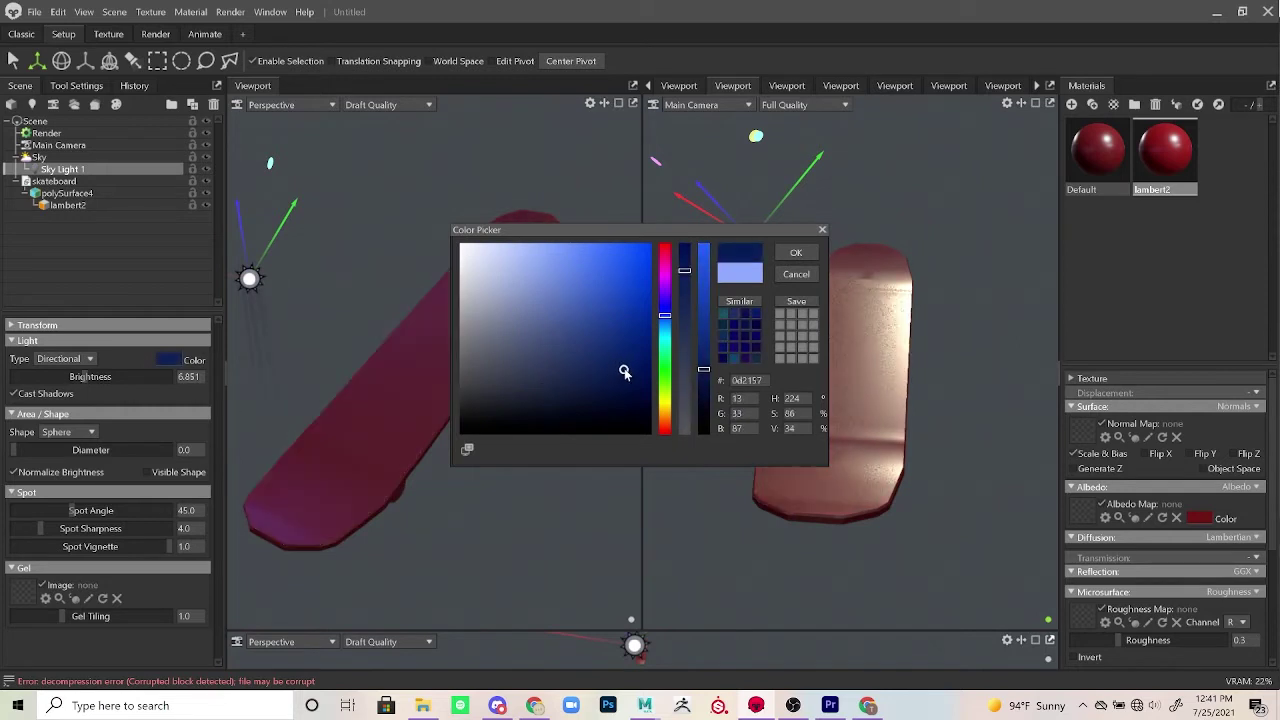
left_click(799, 253)
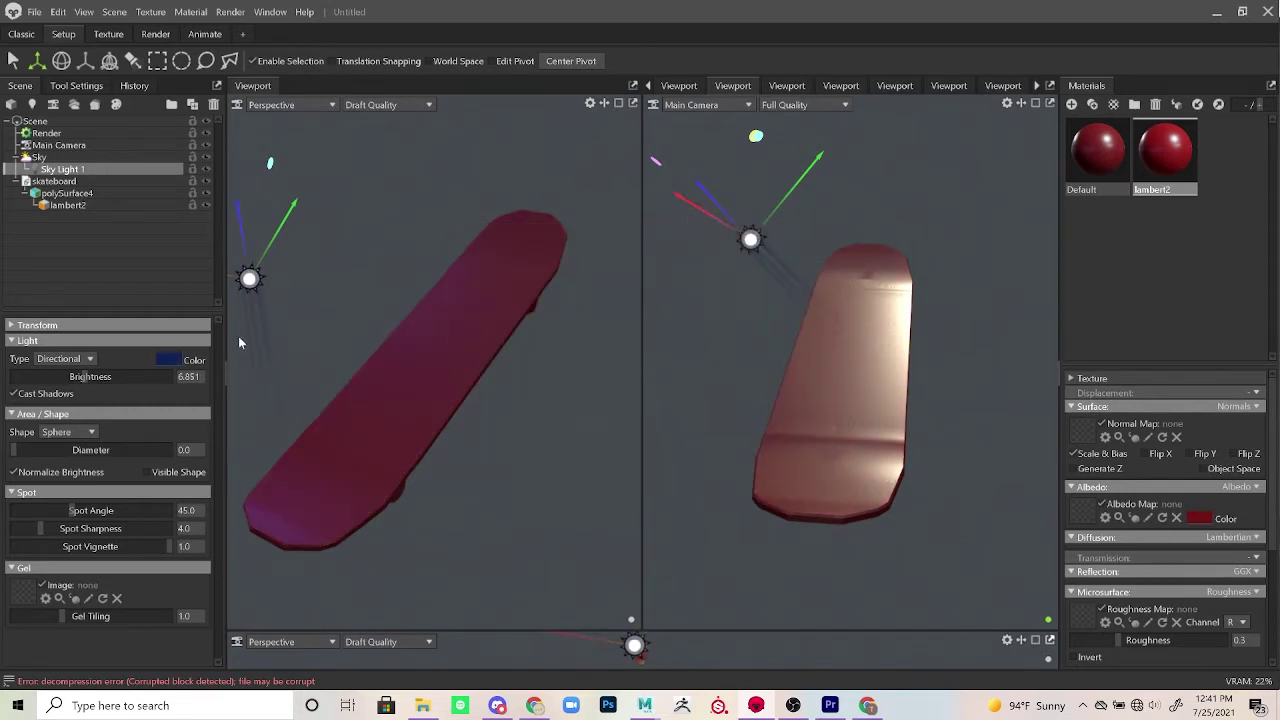
left_click_drag(86, 377, 103, 377)
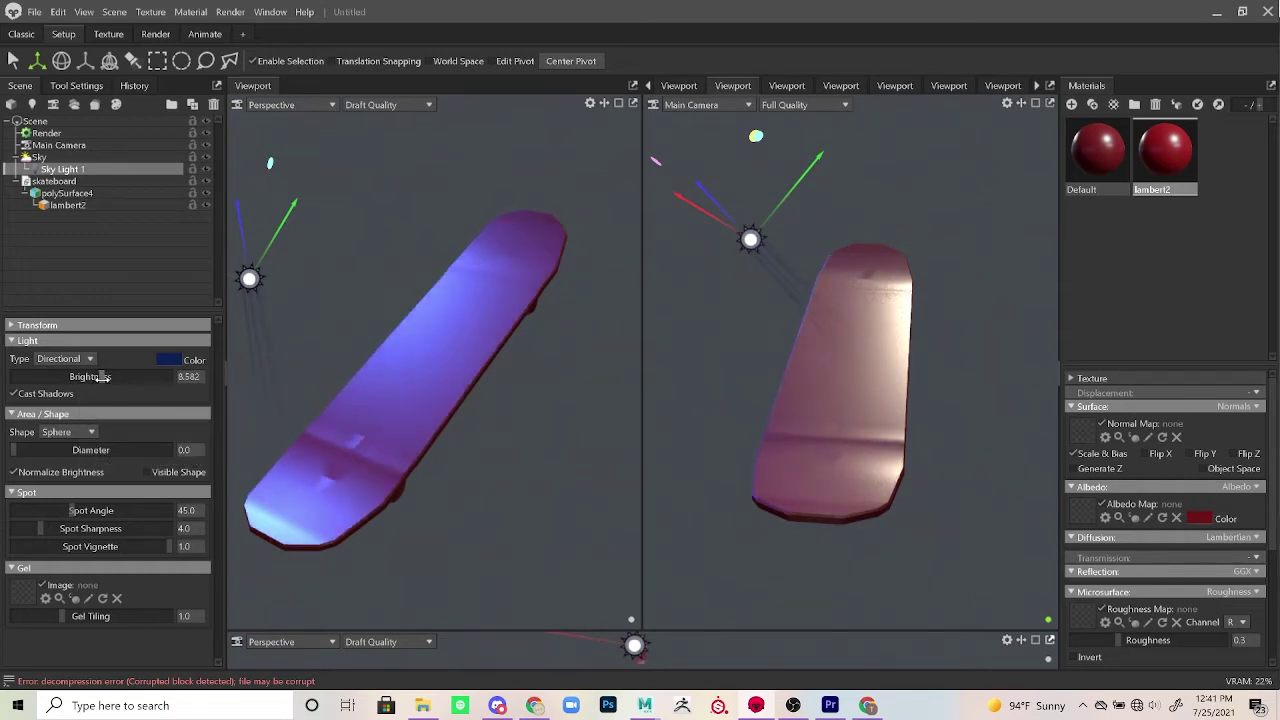
Step: Rotate the skateboard mesh so the deck tilts and its wheels show beneath the edge
left_click_drag(817, 437, 767, 518)
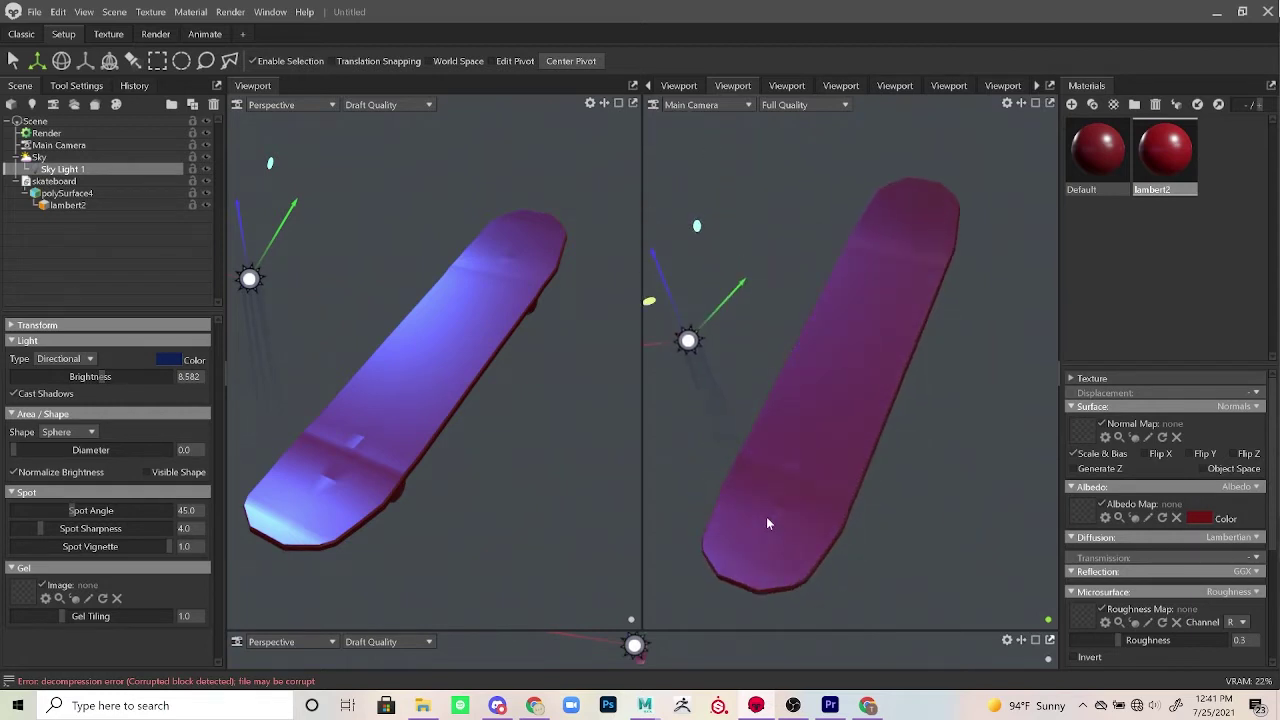
left_click(767, 518)
key("e")
left_click_drag(831, 384, 858, 336)
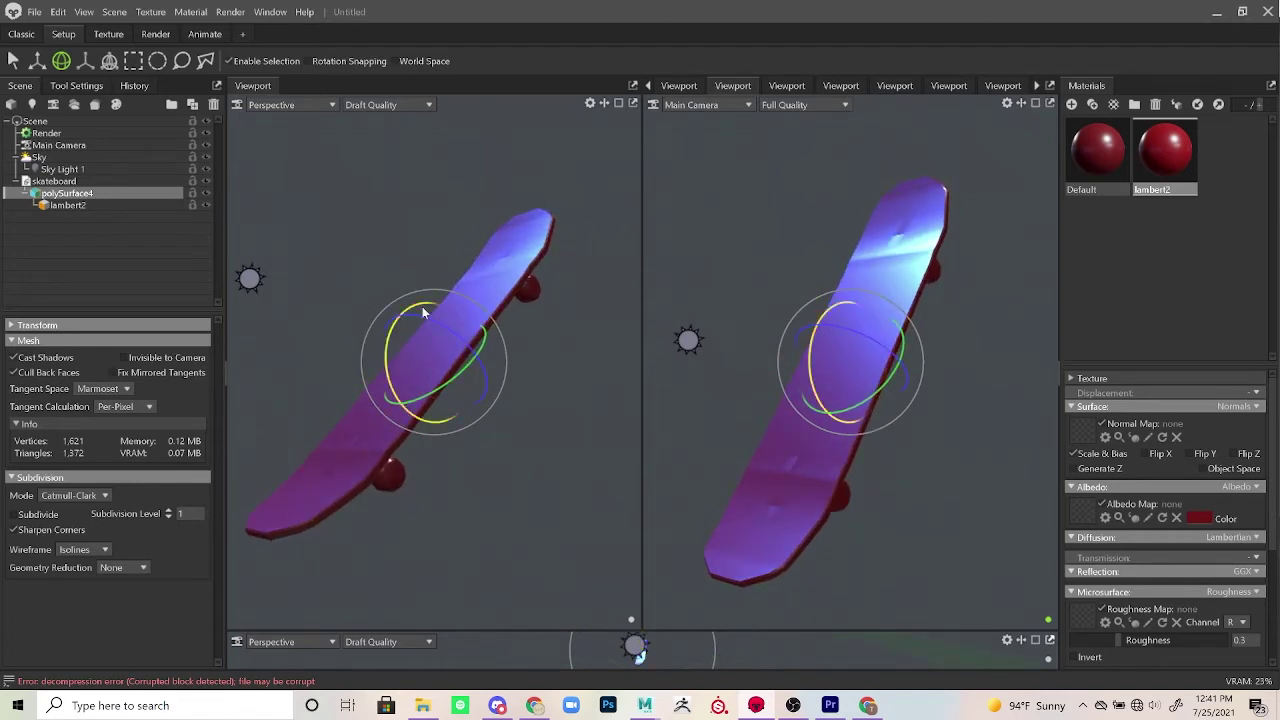
Step: Lower Sky Light 1's brightness to about 7.64
left_click(99, 172)
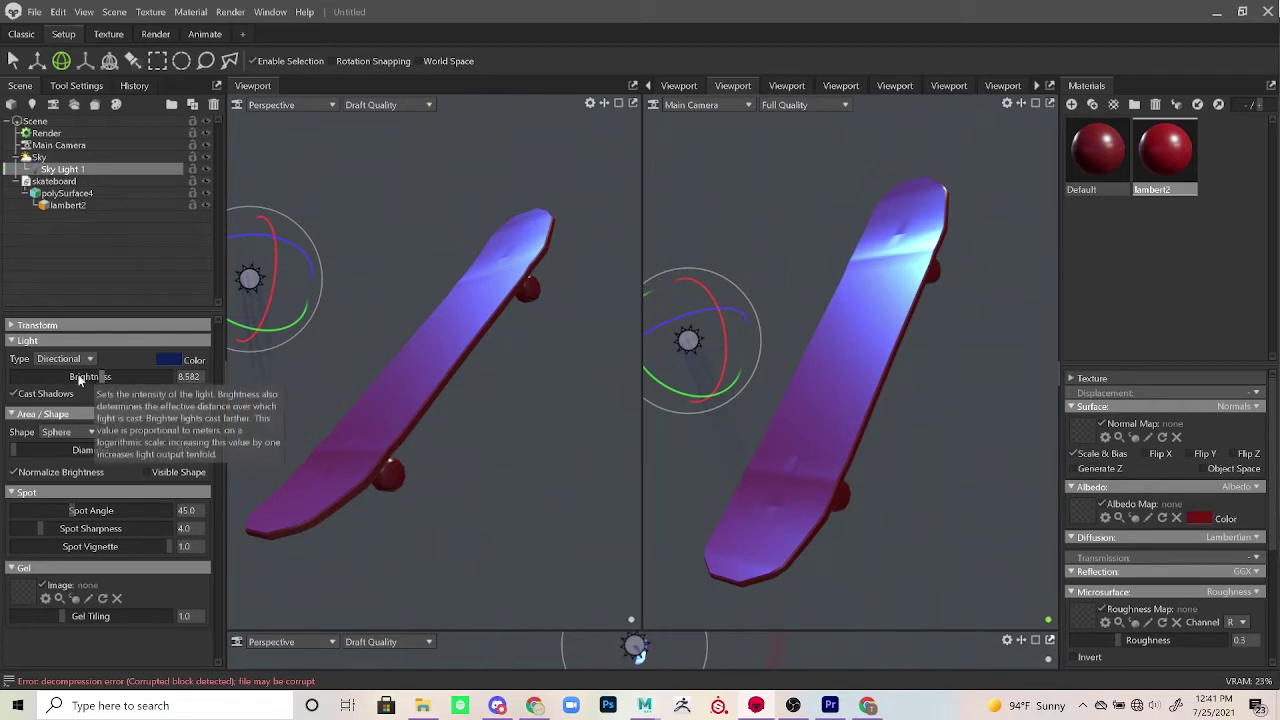
left_click_drag(107, 376, 90, 376)
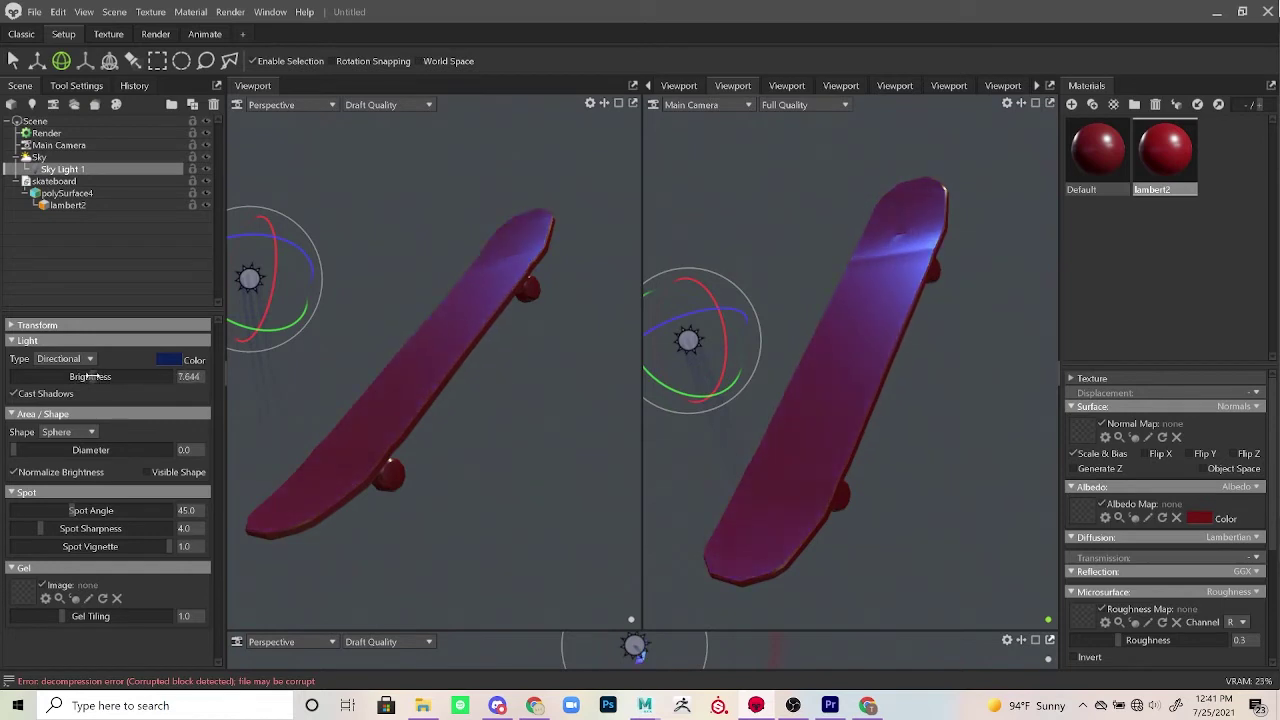
Step: Add a second sky light on the ground area beneath the white dome in the sky's environment map
left_click(80, 158)
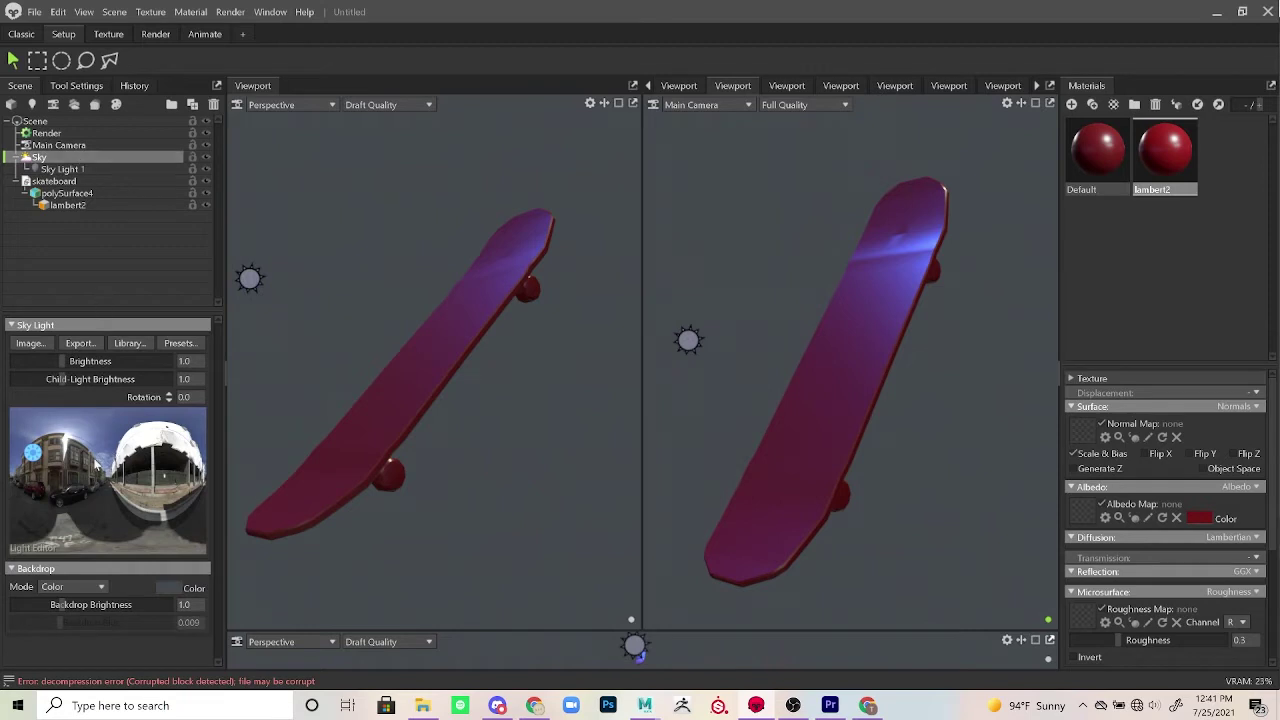
left_click(97, 463)
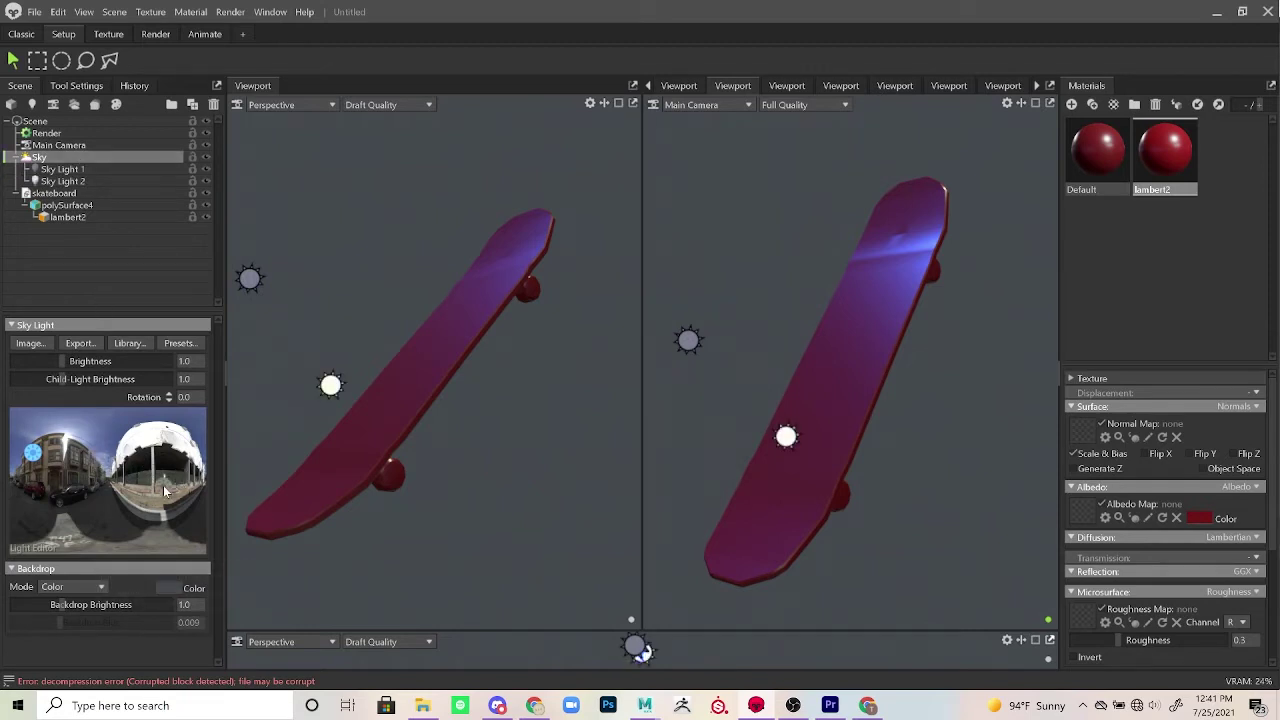
left_click_drag(164, 486, 165, 491)
Step: Rotate Sky Light 2 so it lights the board's edge and wheels, and set its brightness to about 7.79
left_click(330, 386)
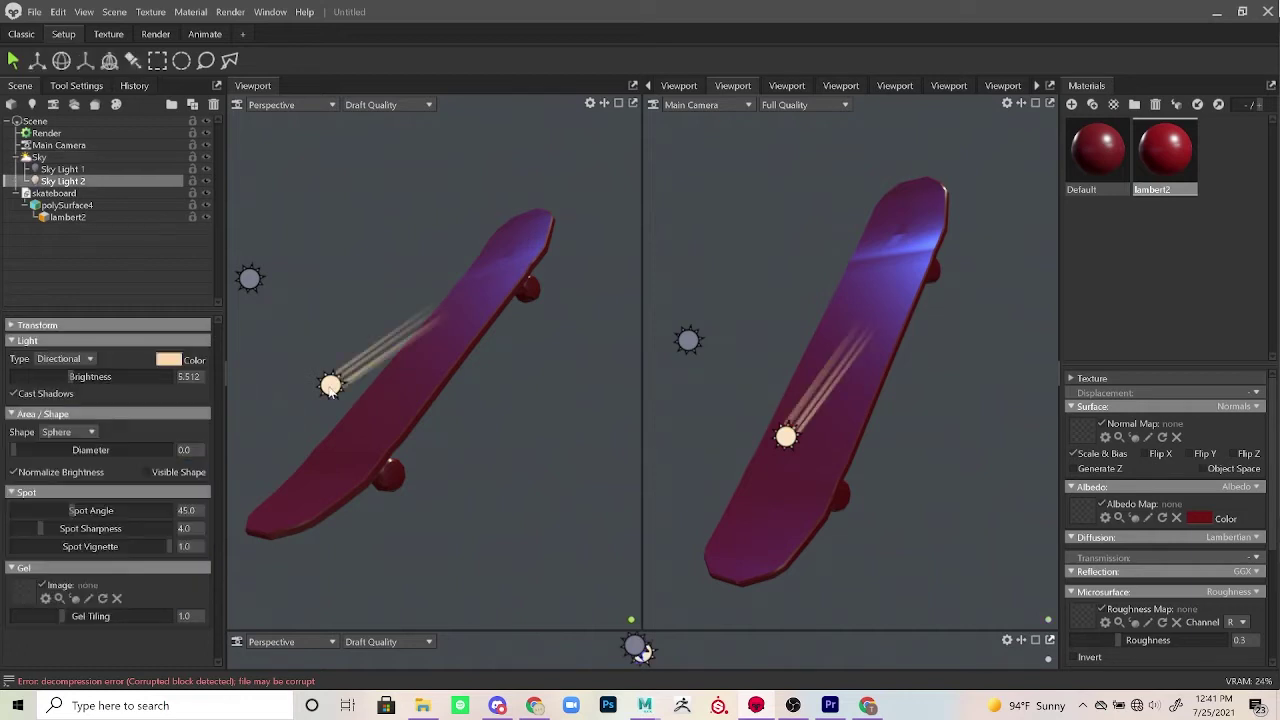
key("e")
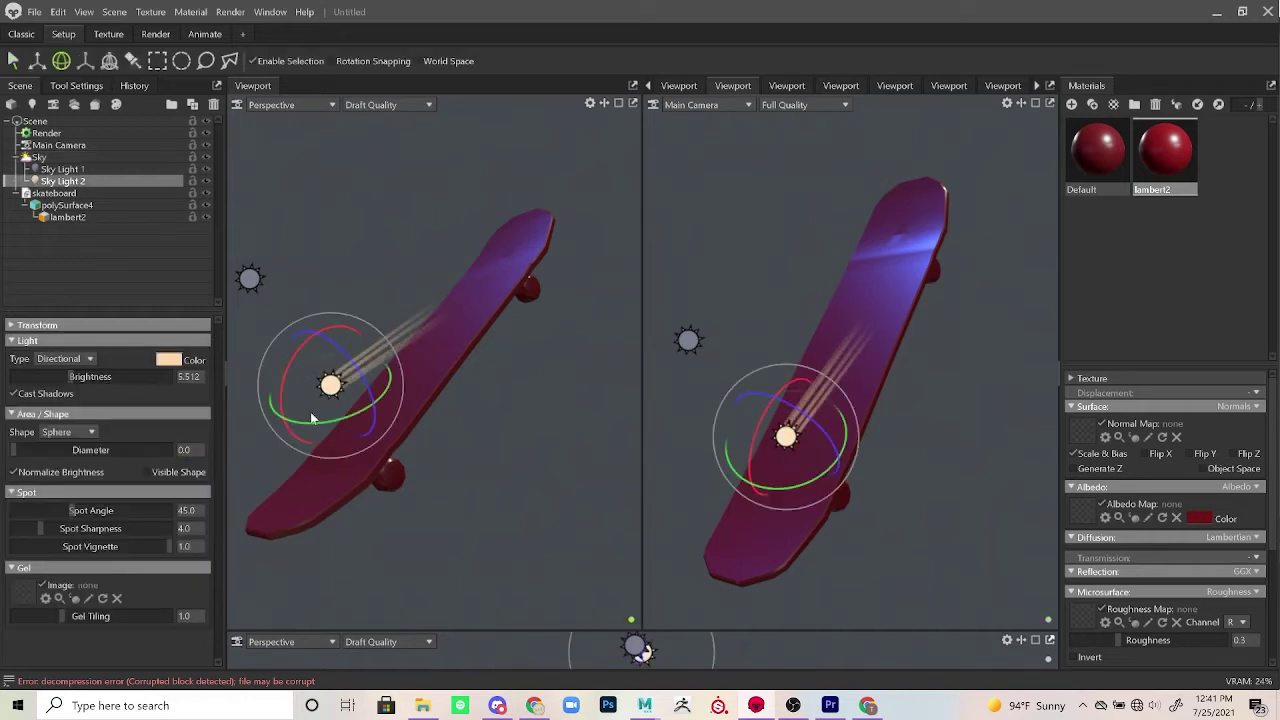
left_click_drag(305, 423, 328, 427)
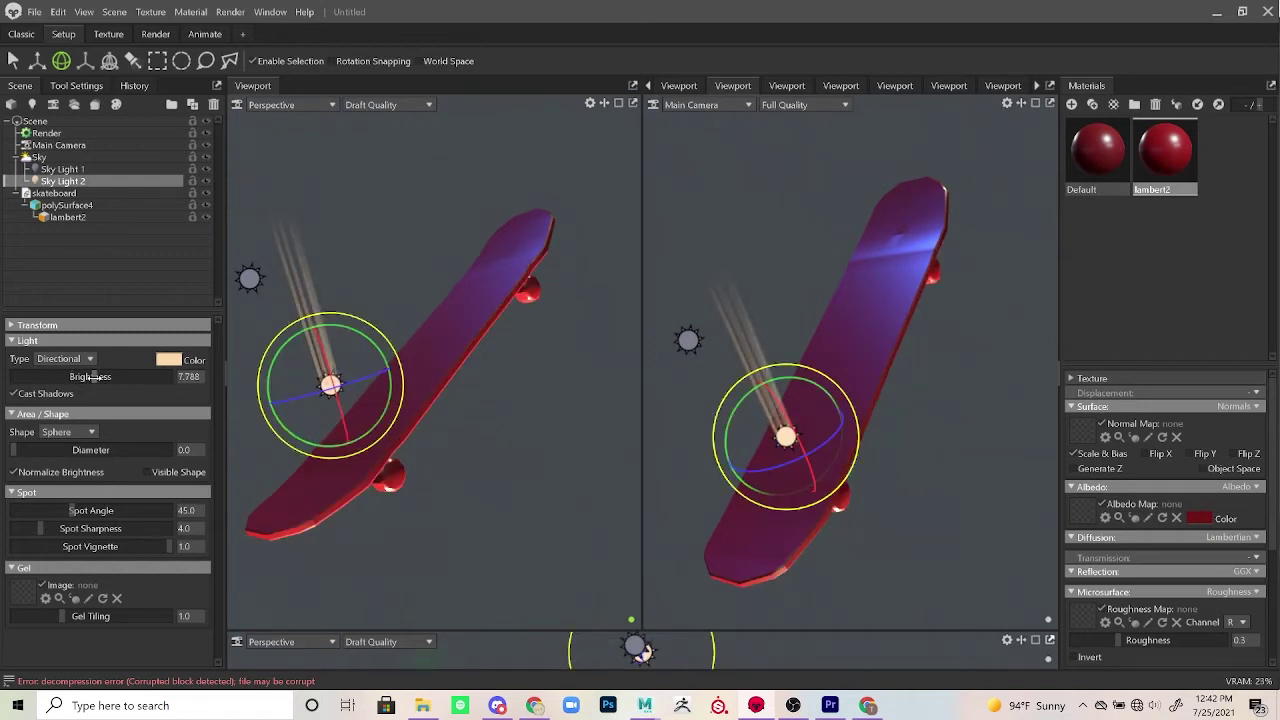
left_click_drag(93, 376, 91, 376)
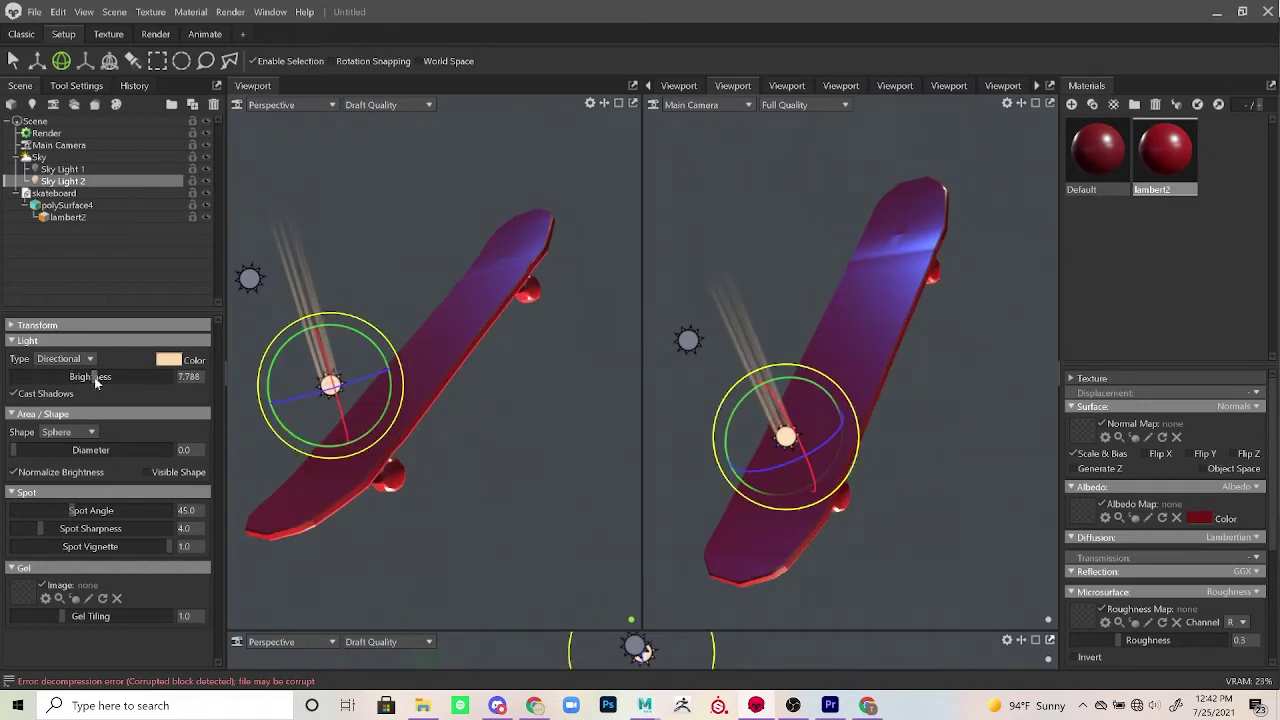
Step: Change Sky Light 1's color to the greyer blue 434e6d and set its brightness to about 7.0
left_click(139, 169)
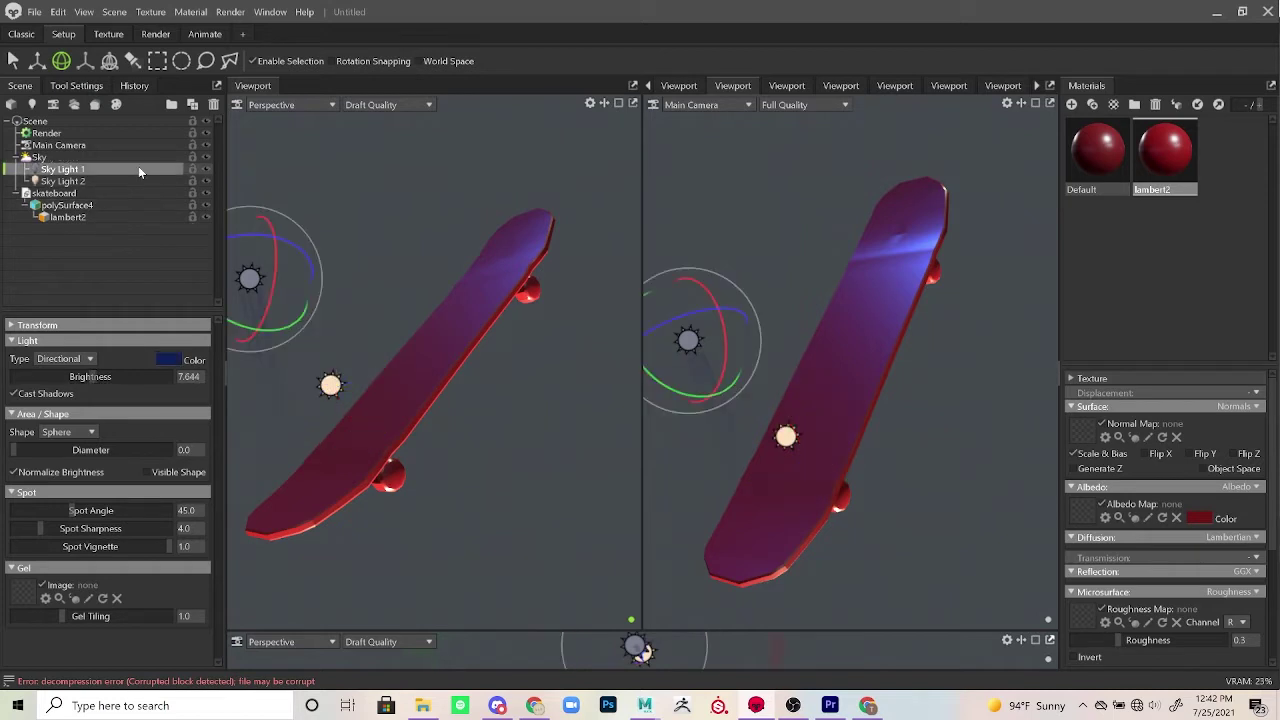
left_click(180, 366)
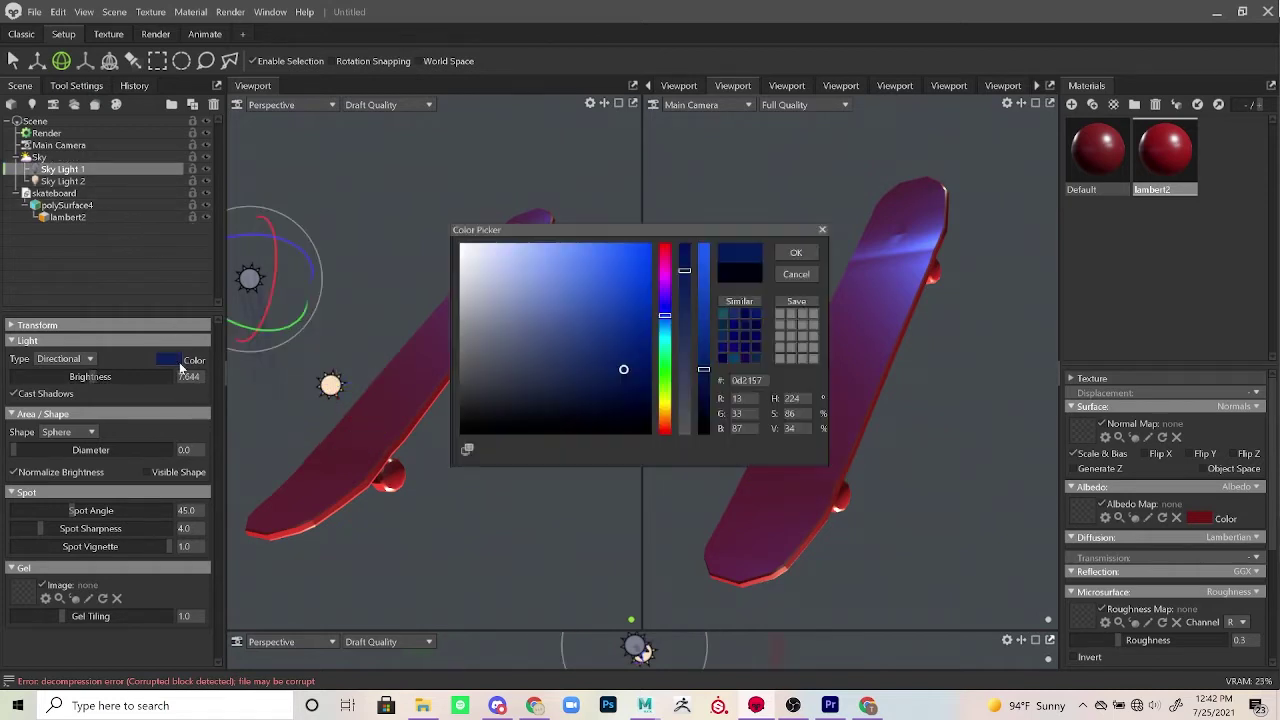
mouse_move(611, 349)
left_mouse_down()
mouse_move(589, 306)
mouse_move(515, 371)
mouse_move(534, 355)
left_mouse_up()
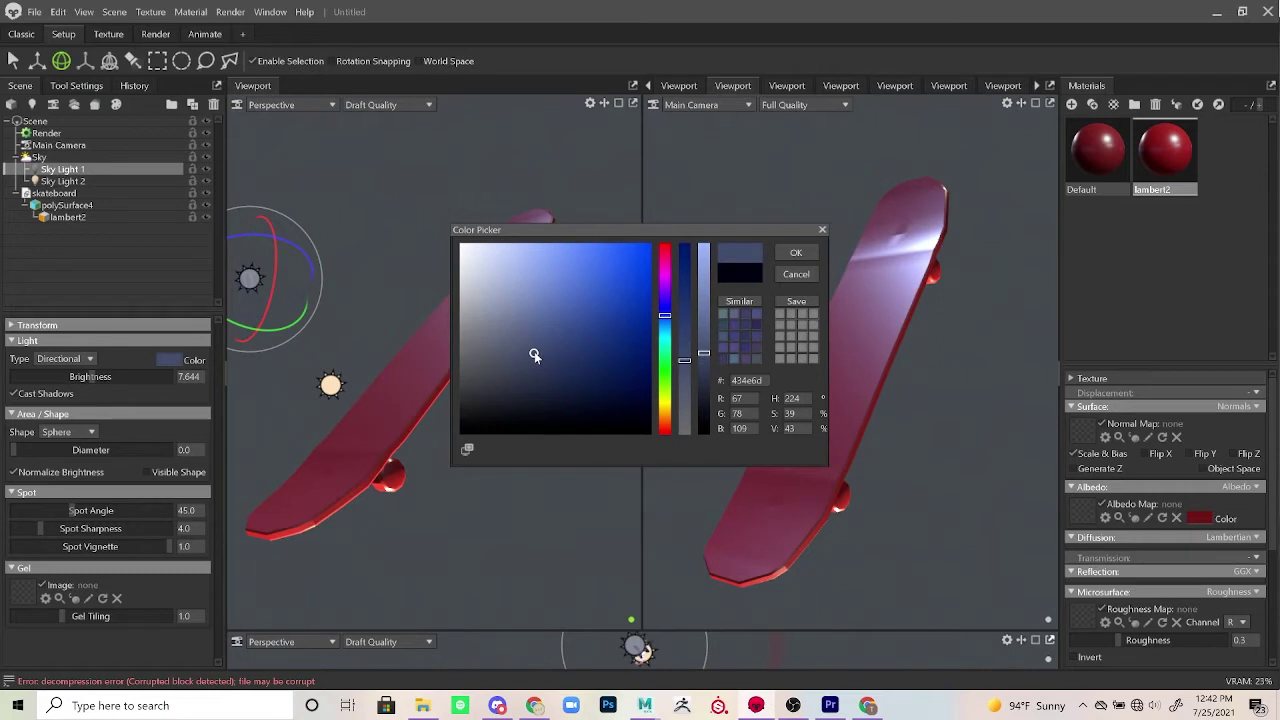
left_click(796, 252)
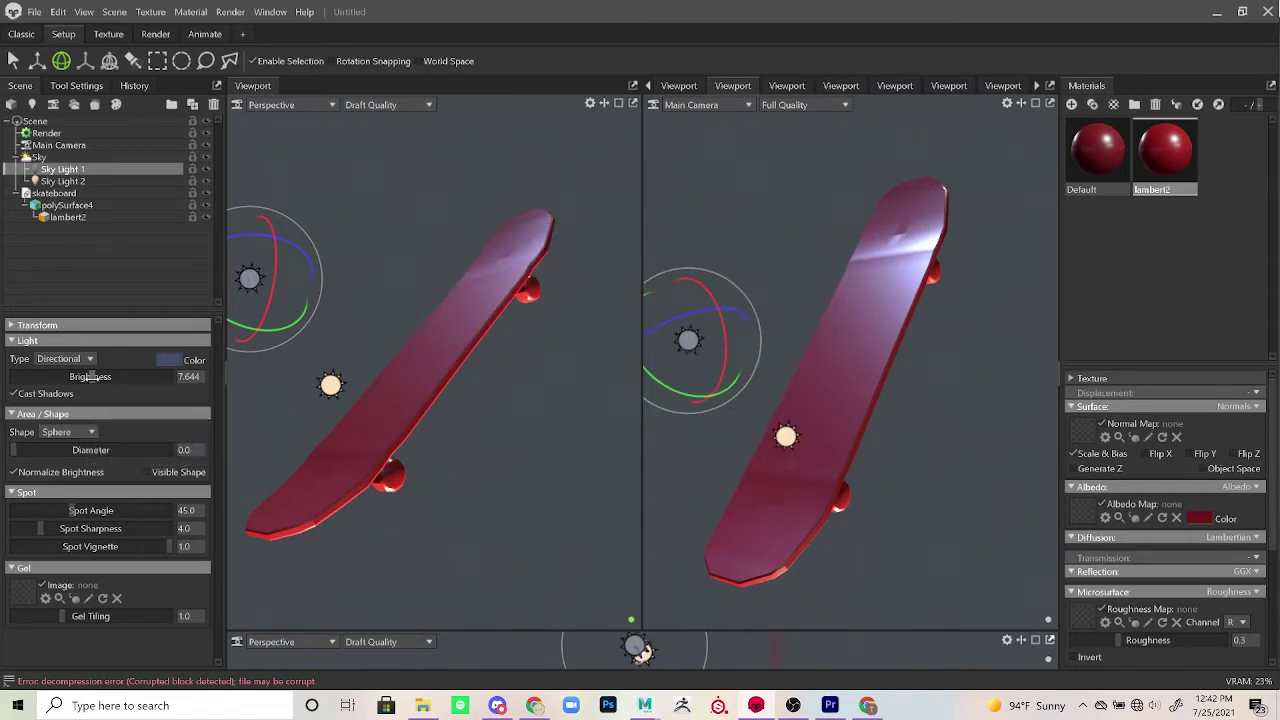
left_click_drag(88, 379, 87, 377)
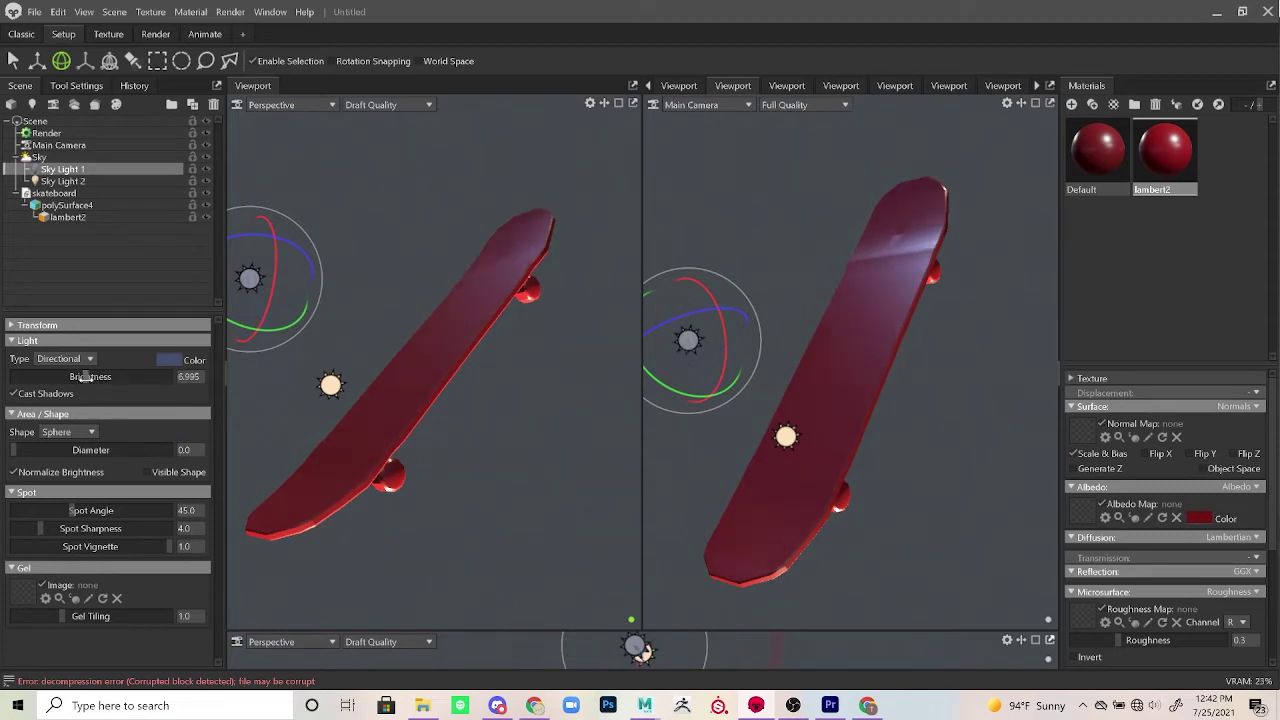
Step: Change Sky Light 1's color to the darker blue 25345b and rotate the light so it shines across the deck
left_click(167, 360)
left_click(555, 336)
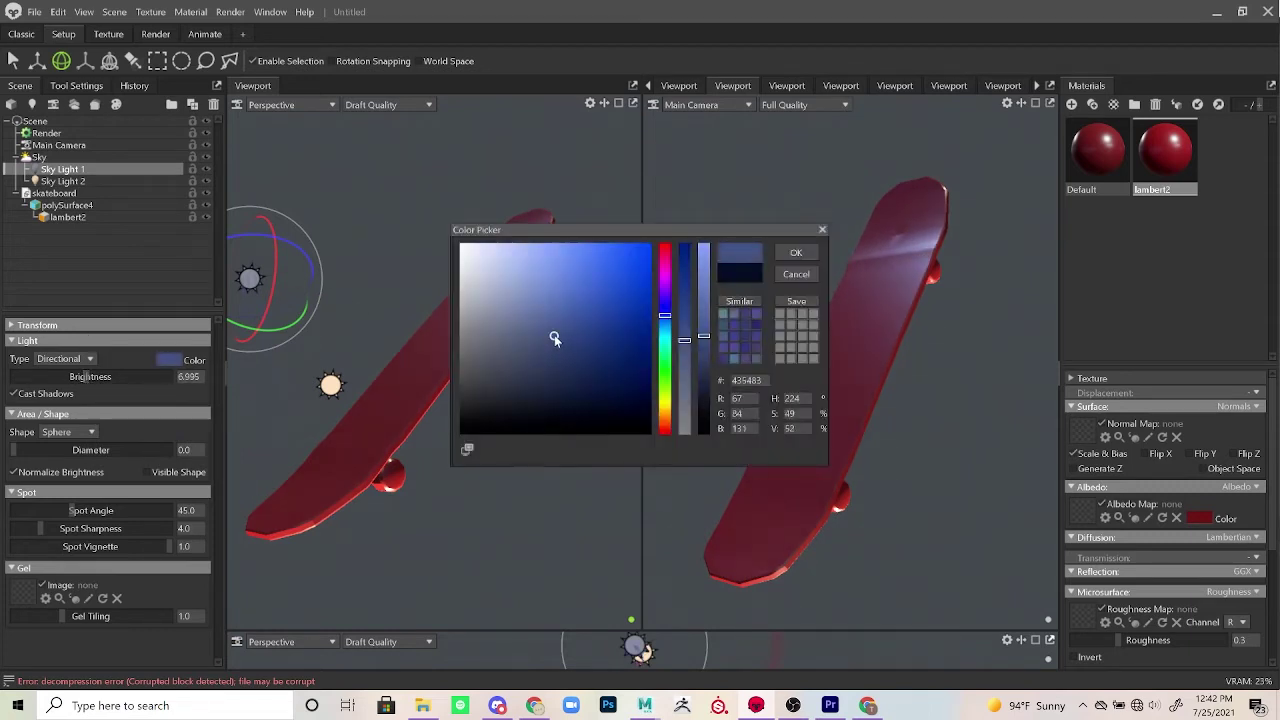
left_click(573, 368)
left_click_drag(573, 368, 573, 369)
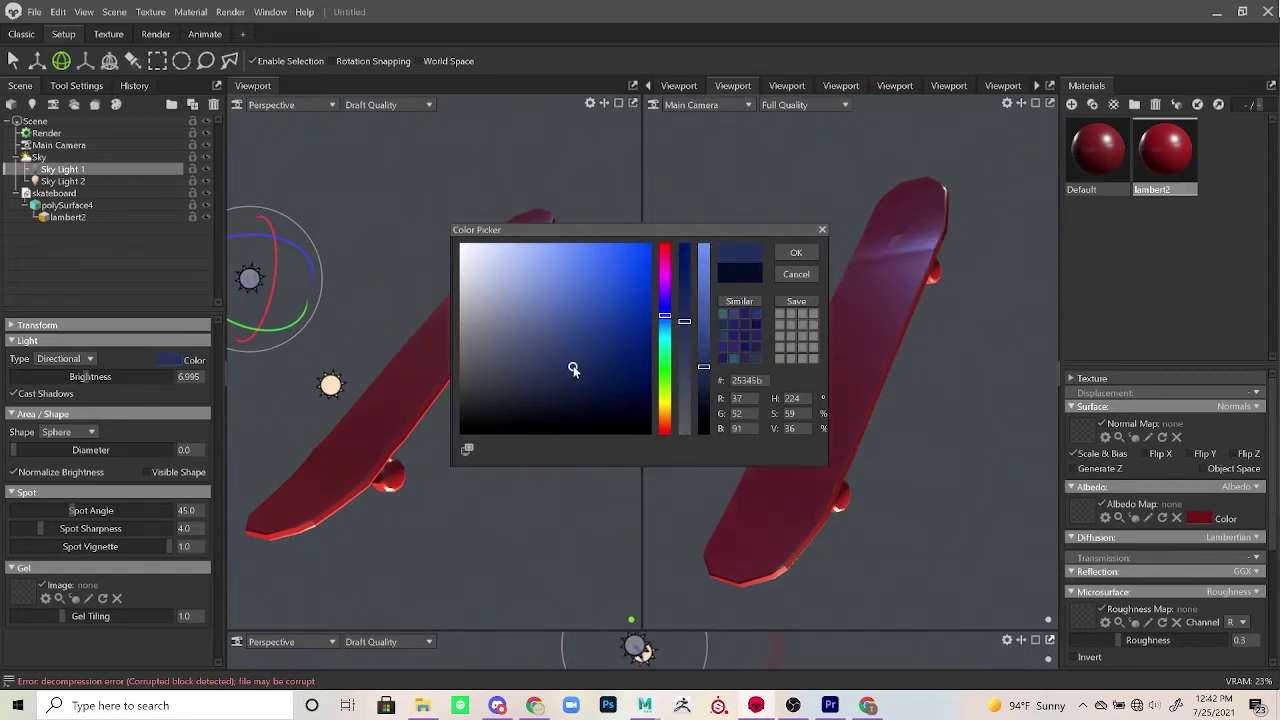
left_click(797, 253)
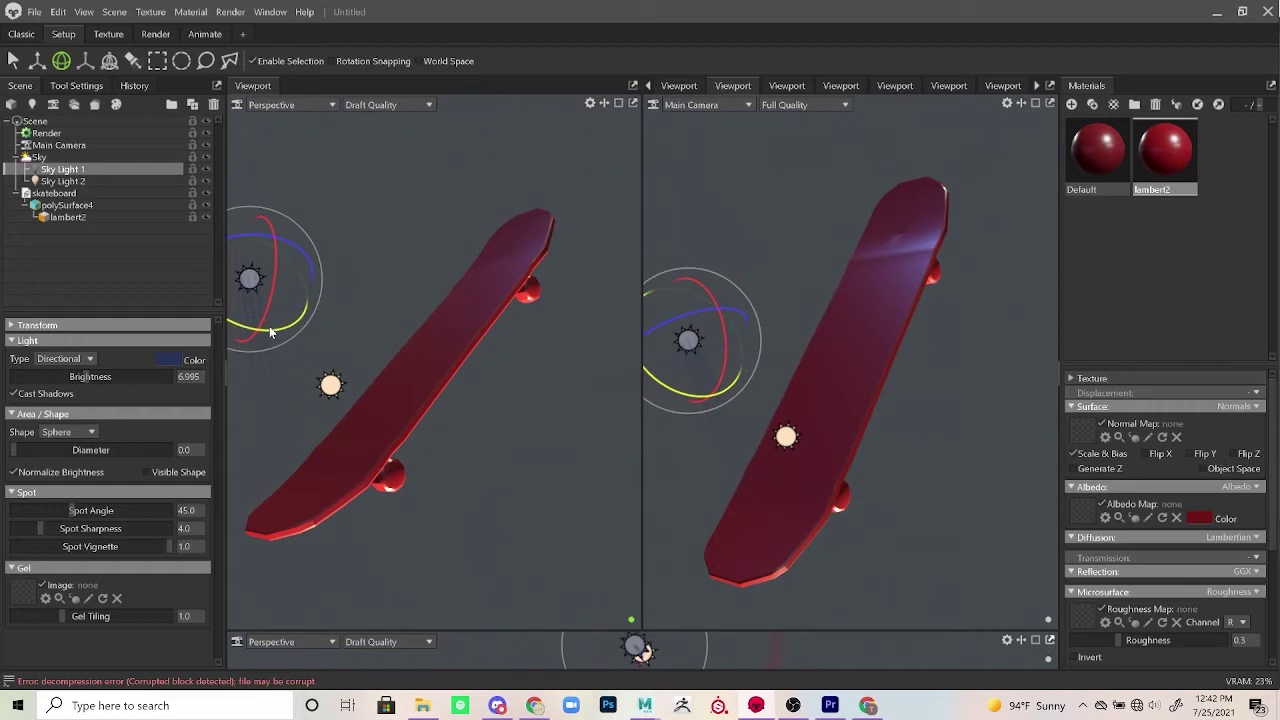
left_click_drag(269, 329, 241, 327)
left_click_drag(640, 650, 643, 651)
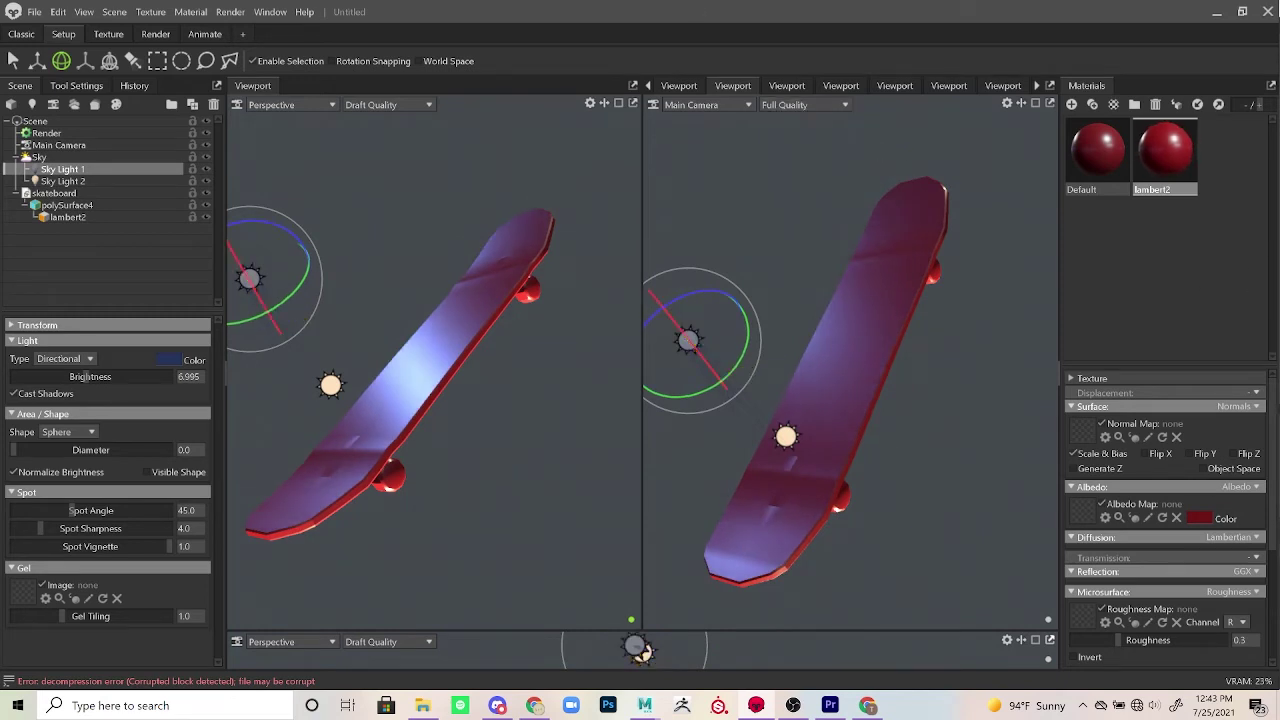
Step: Raise the roughness of the lambert2 material to 1.0
scroll(1160, 500, "down", 4)
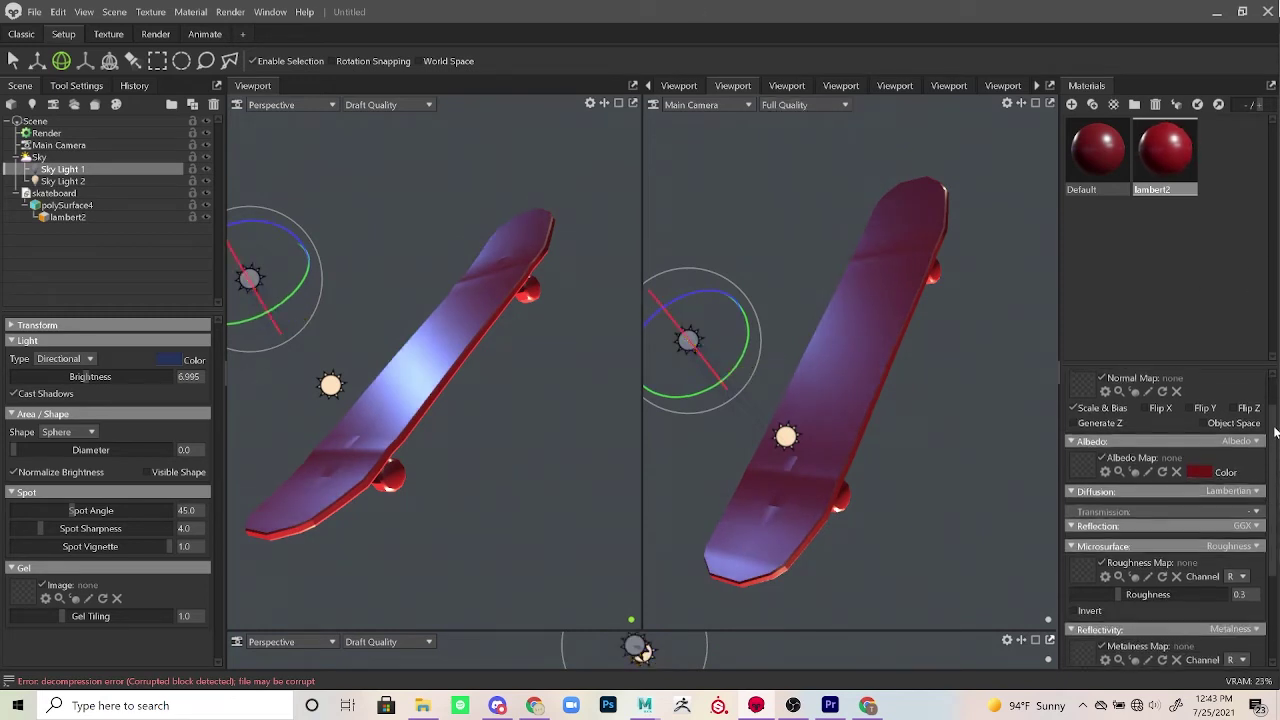
mouse_move(1133, 517)
left_mouse_down()
mouse_move(1075, 509)
mouse_move(1254, 511)
left_mouse_up()
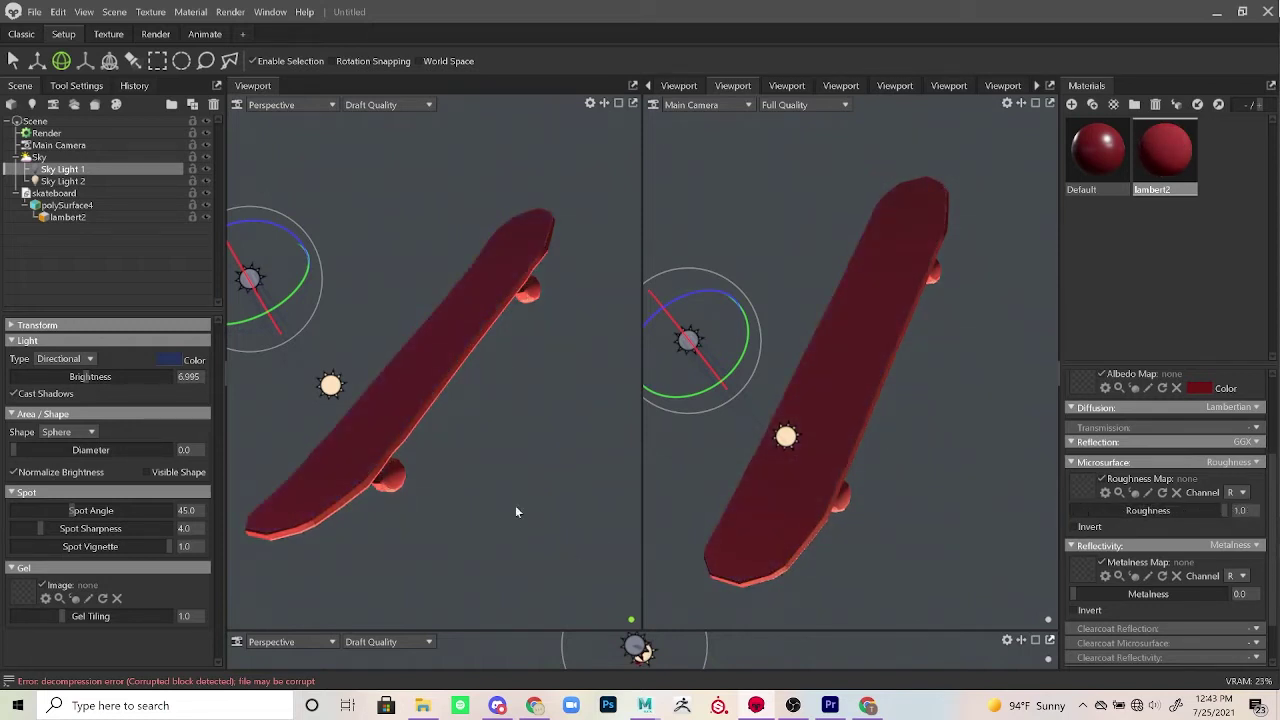
Step: Change Sky Light 1's color to the bright blue 1e57ef and set its brightness to 7.5
left_click_drag(88, 376, 105, 375)
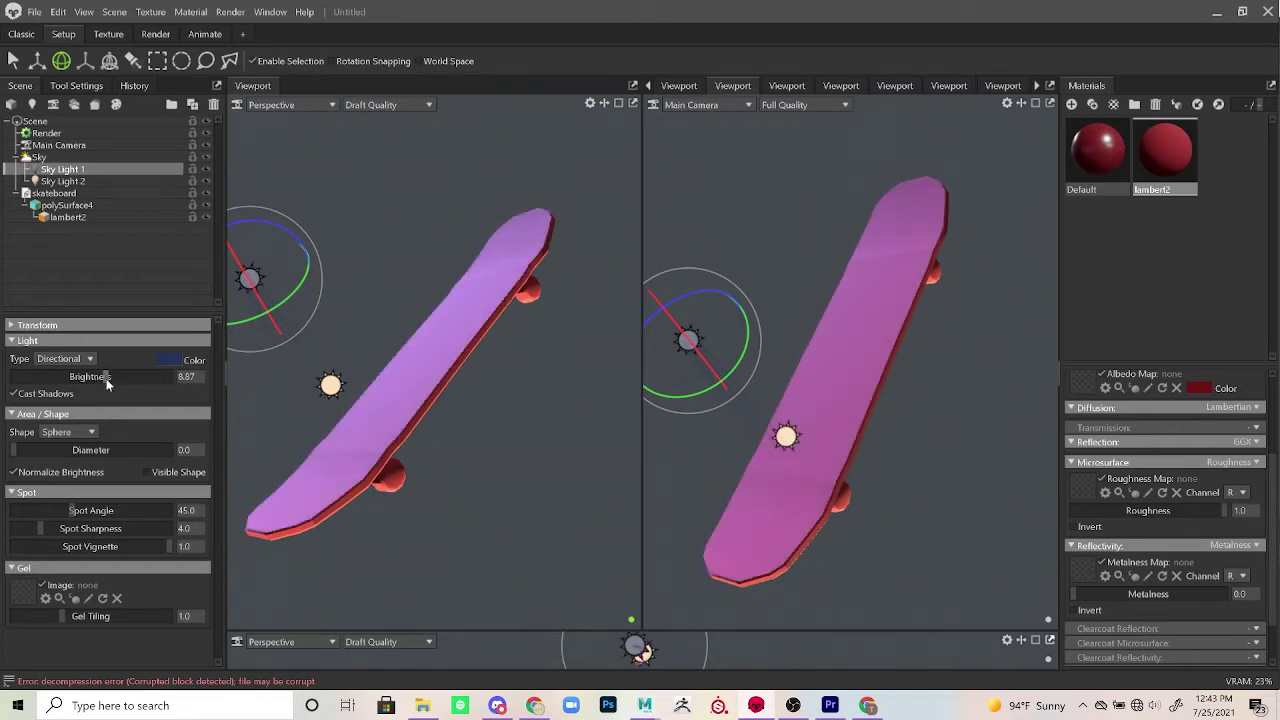
left_click(176, 359)
left_click_drag(492, 339, 628, 254)
left_click(796, 252)
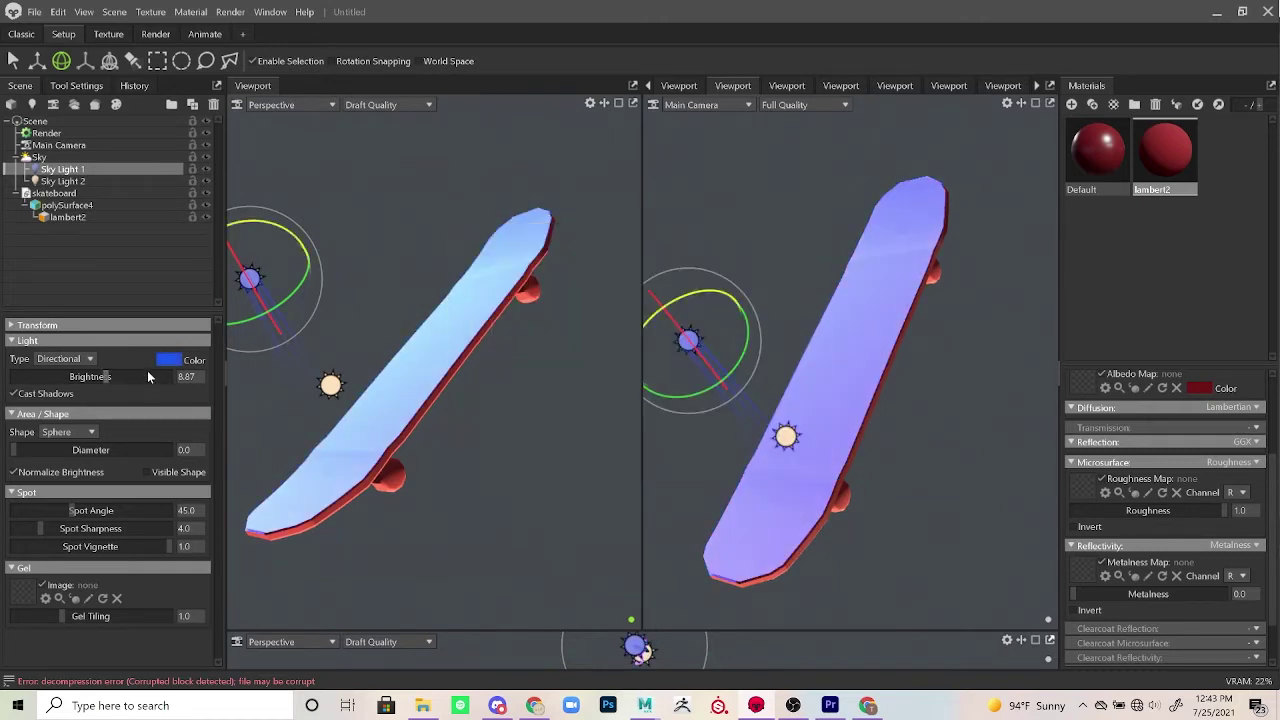
left_click_drag(111, 376, 86, 376)
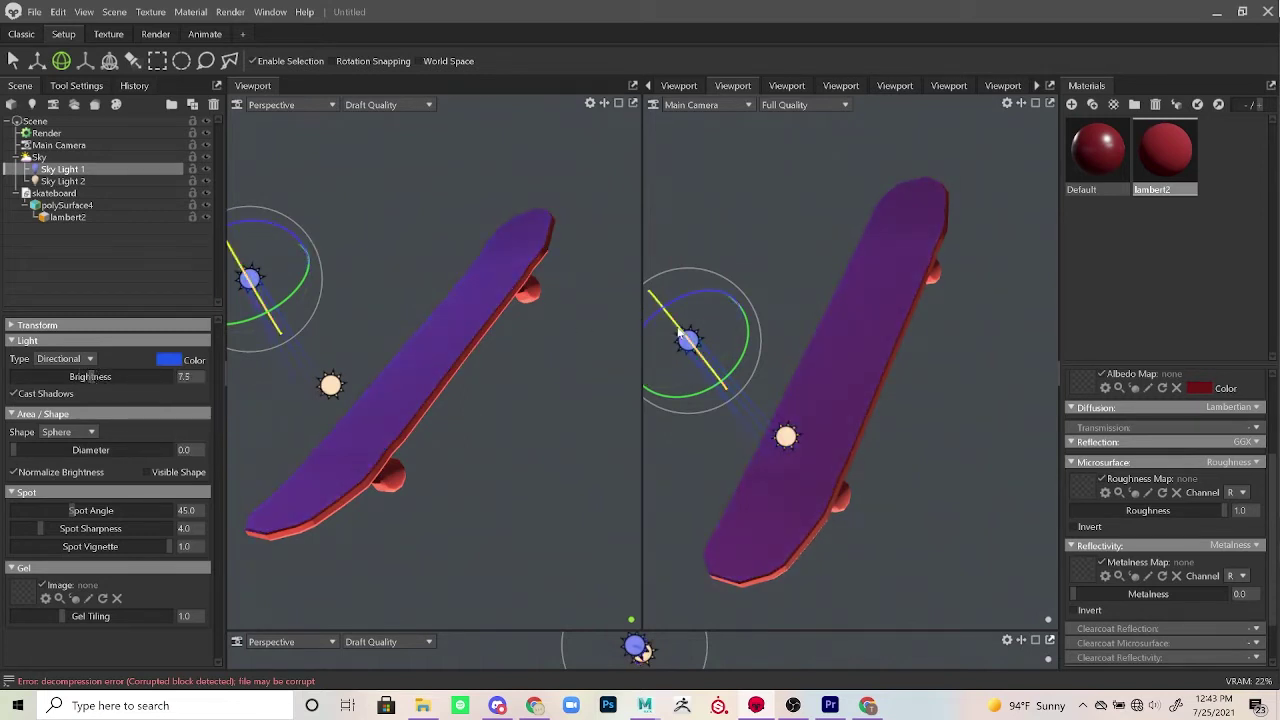
Step: Rotate Sky Light 1 so that it lights the board's nose, side edge and wheels
mouse_move(680, 330)
left_mouse_down()
mouse_move(710, 352)
mouse_move(681, 329)
left_mouse_up()
left_click(731, 355)
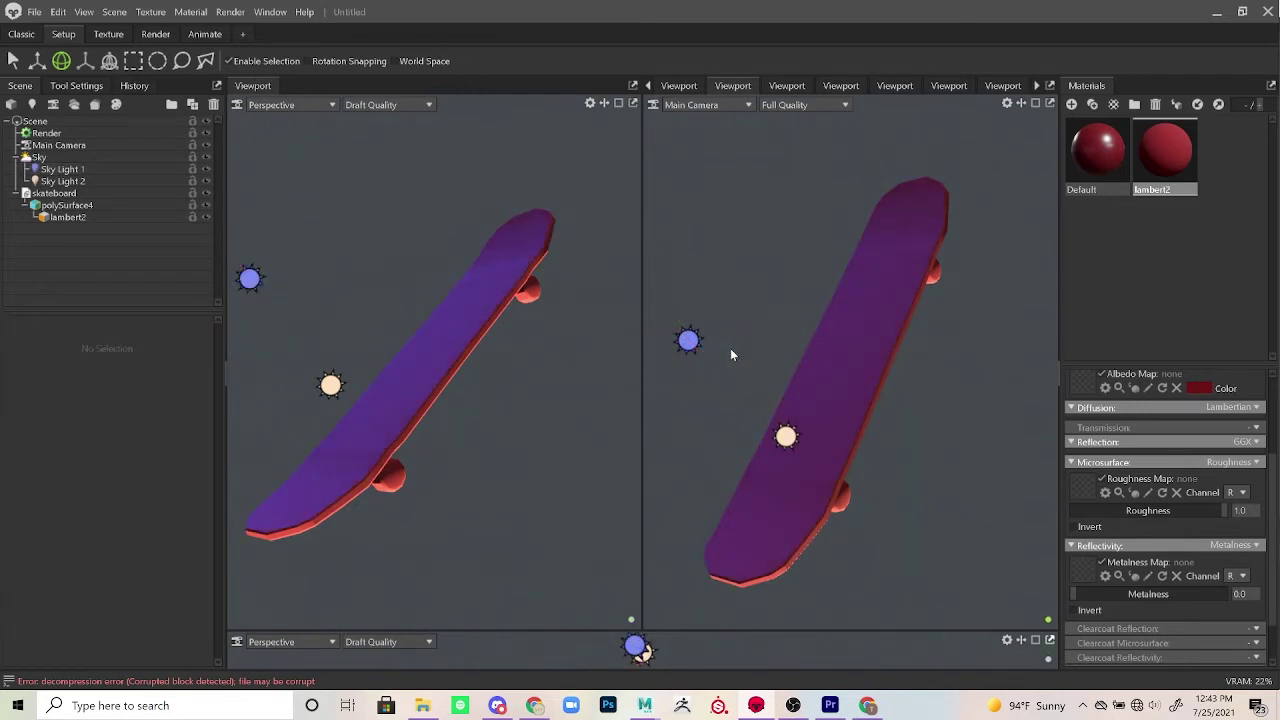
left_click(686, 342)
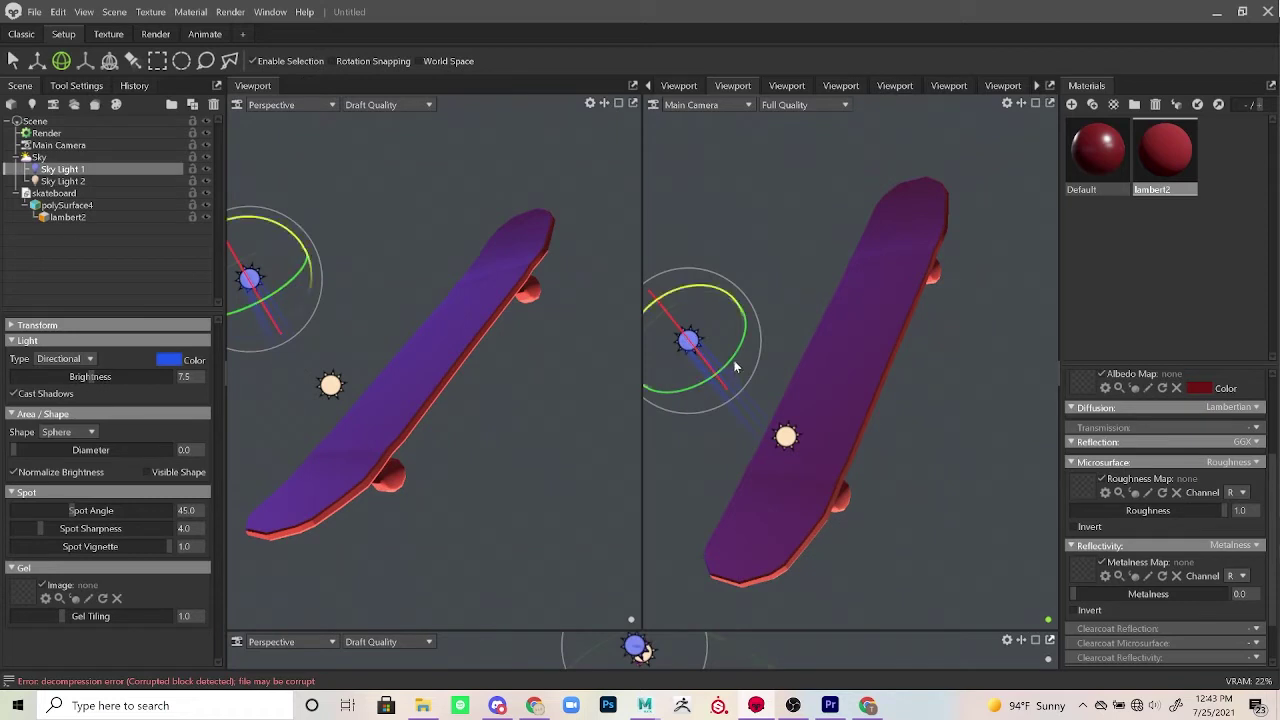
left_click_drag(732, 366, 699, 387)
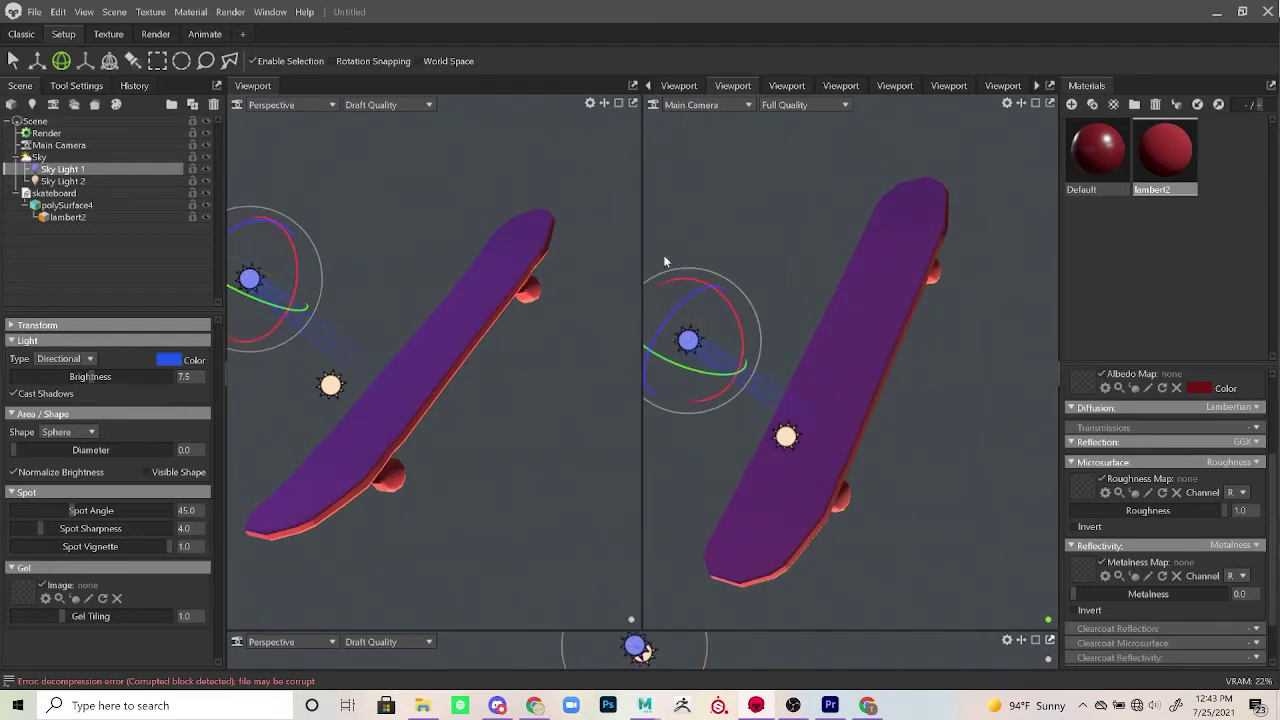
left_click_drag(689, 298, 728, 390)
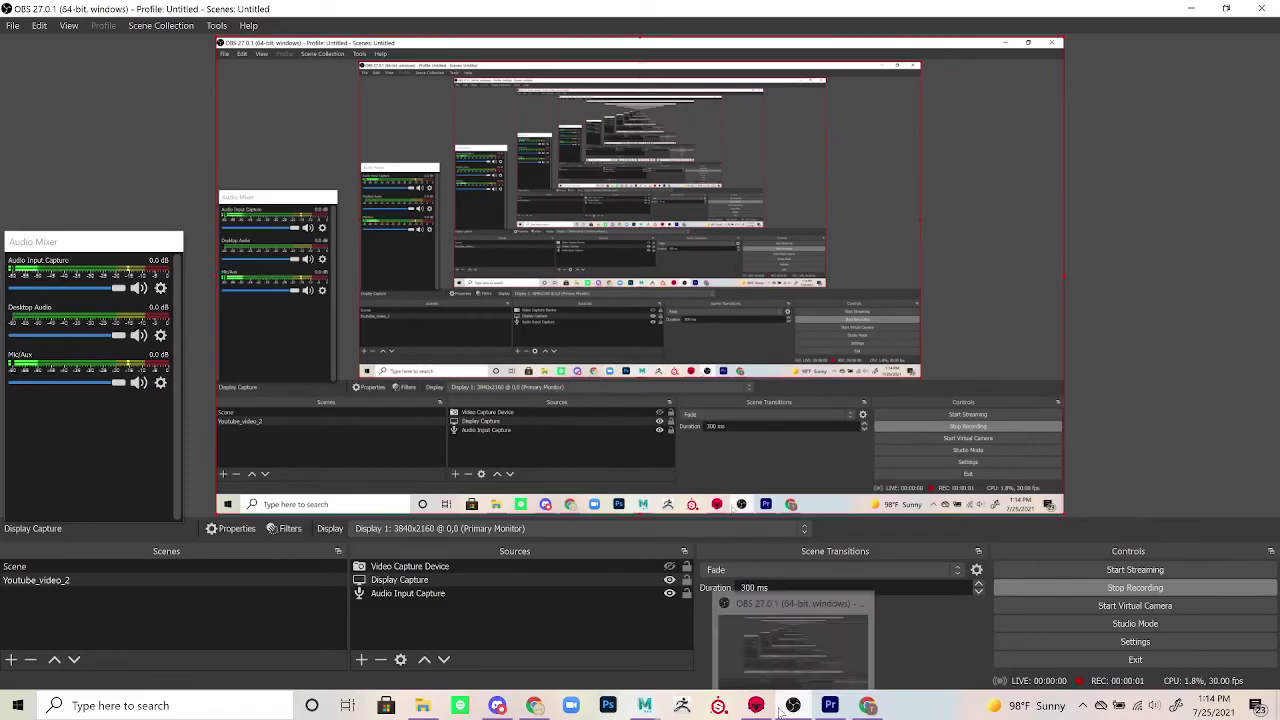
Step: Switch back to Marmoset Toolbag and rotate Sky Light 1 so that it lights the whole deck evenly
left_click(756, 705)
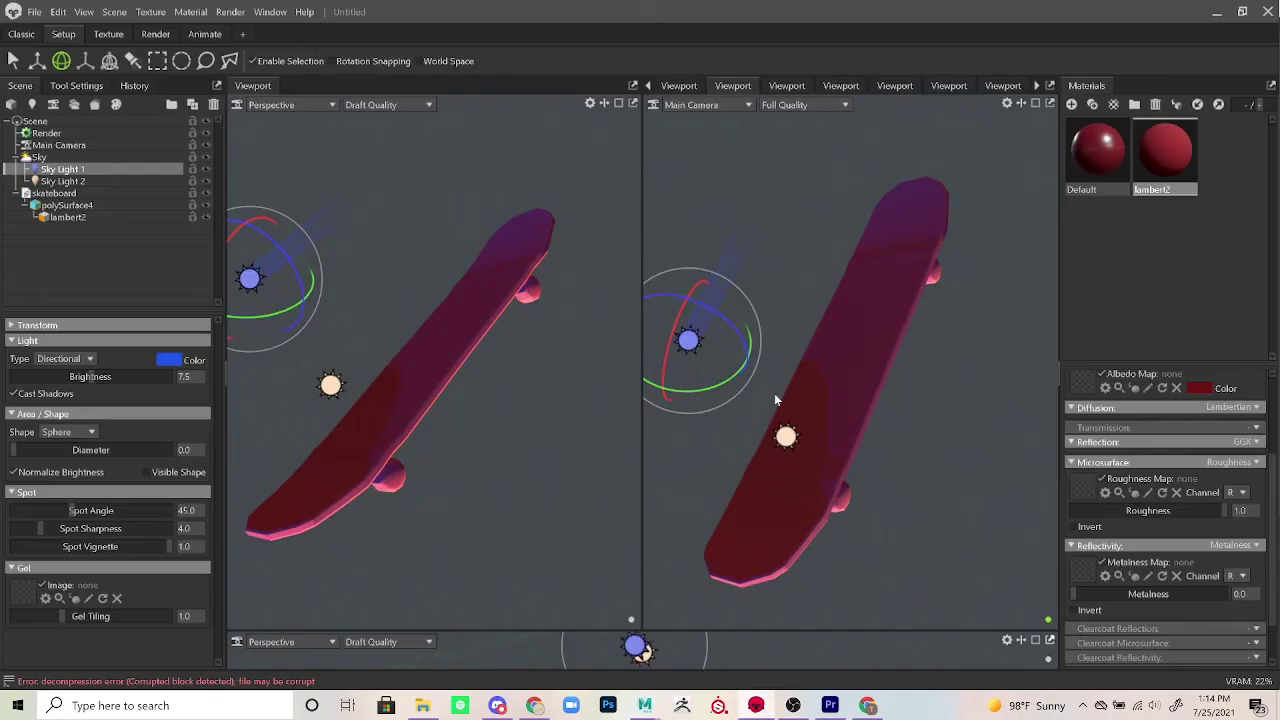
left_click_drag(945, 388, 965, 402)
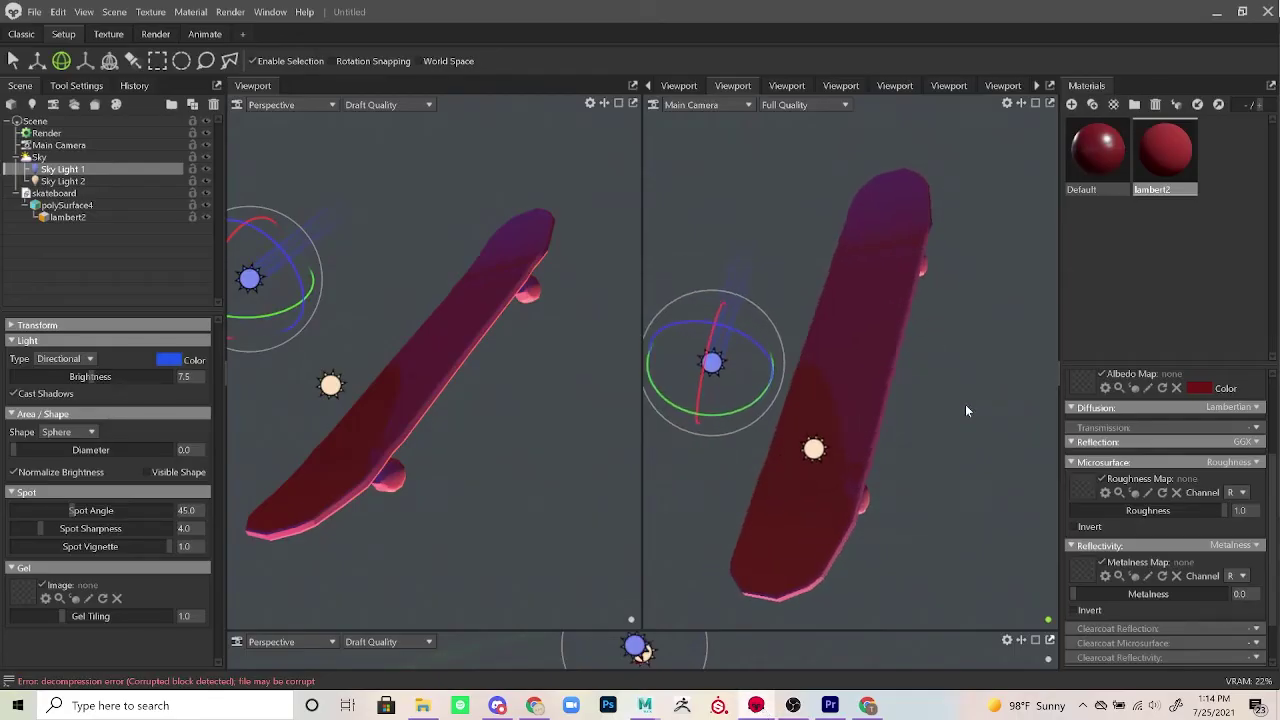
left_click_drag(967, 355, 882, 357)
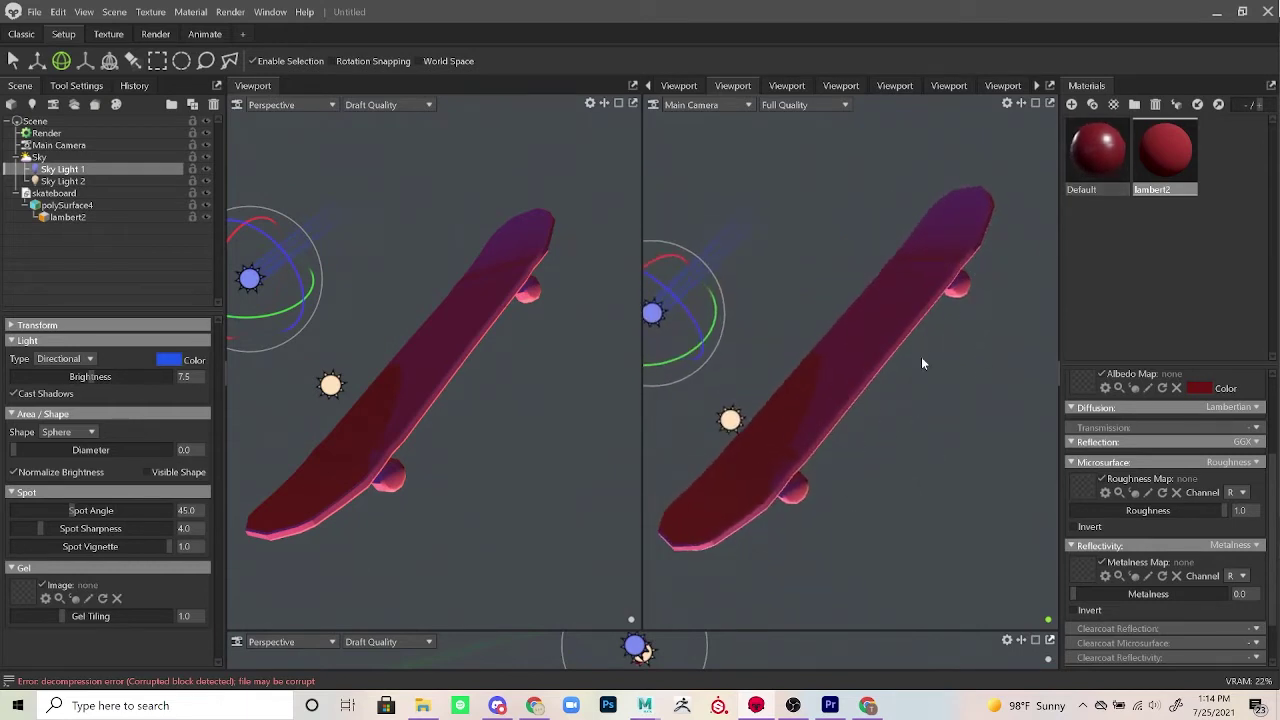
left_click_drag(773, 477, 785, 487)
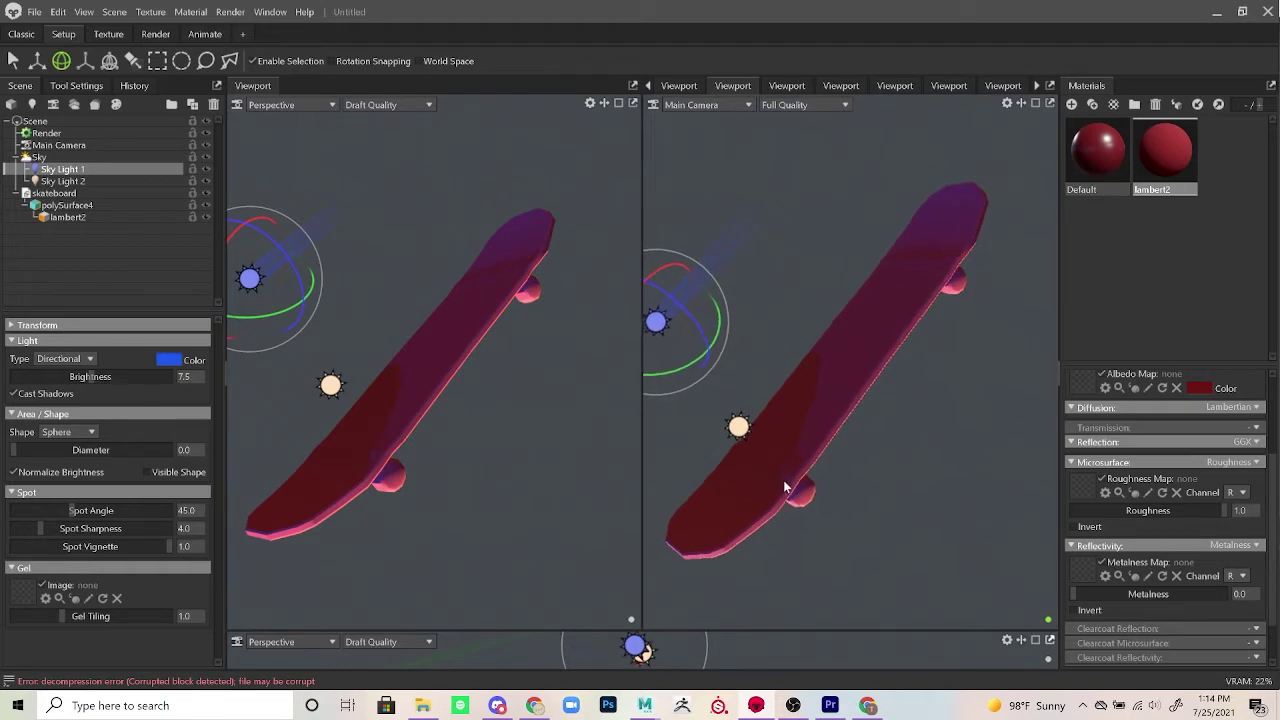
mouse_move(705, 389)
left_mouse_down()
mouse_move(736, 400)
mouse_move(705, 395)
mouse_move(737, 380)
mouse_move(710, 392)
mouse_move(690, 292)
mouse_move(675, 284)
mouse_move(718, 302)
mouse_move(738, 330)
mouse_move(735, 360)
left_mouse_up()
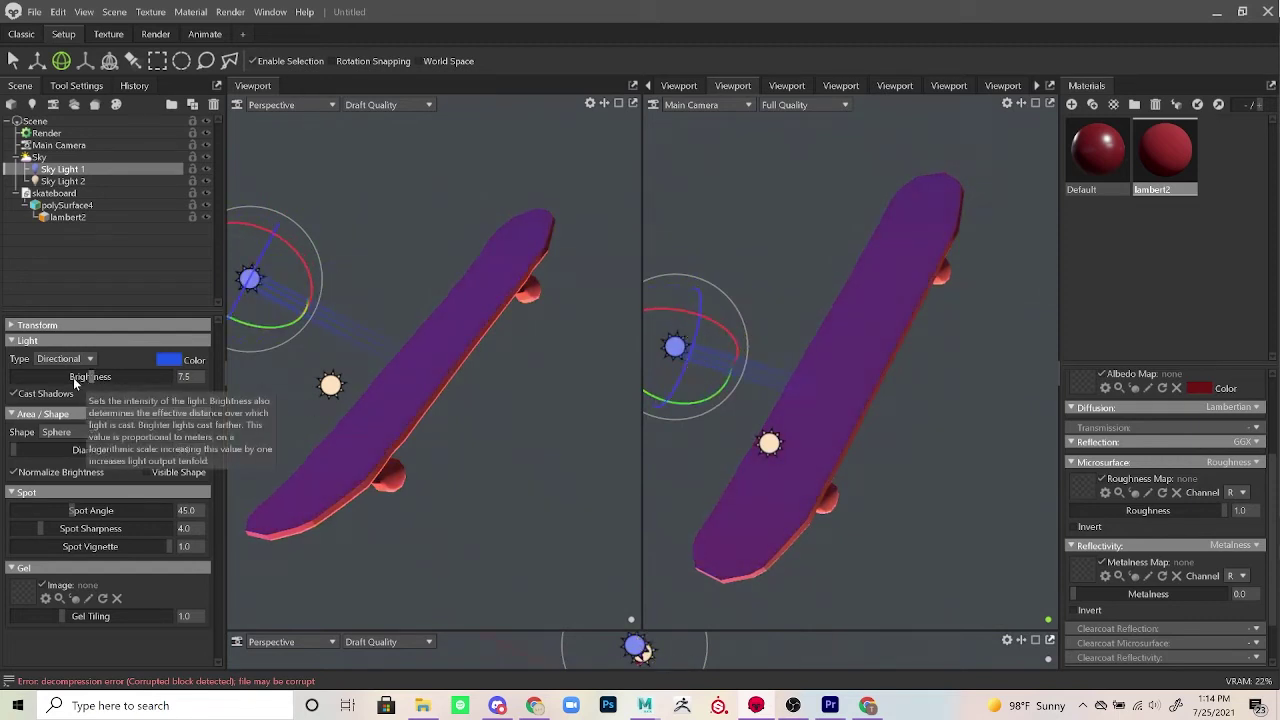
Step: Set Sky Light 1's spot angle to 101, spot sharpness to 21.22 and brightness to about 7.43
left_click_drag(82, 376, 91, 376)
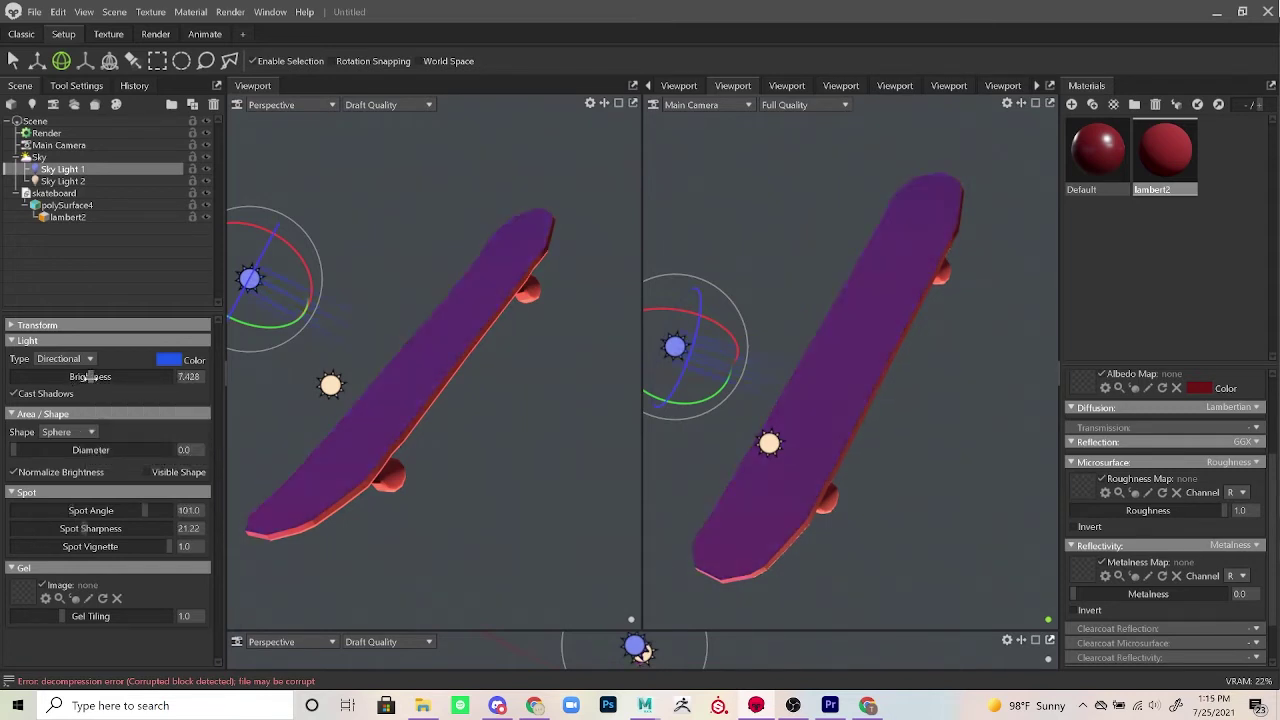
Step: Try yellow-green, cyan, lilac, mint, pale blue and the deep blue 1a40a4 as Sky Light 1's color
left_click(169, 360)
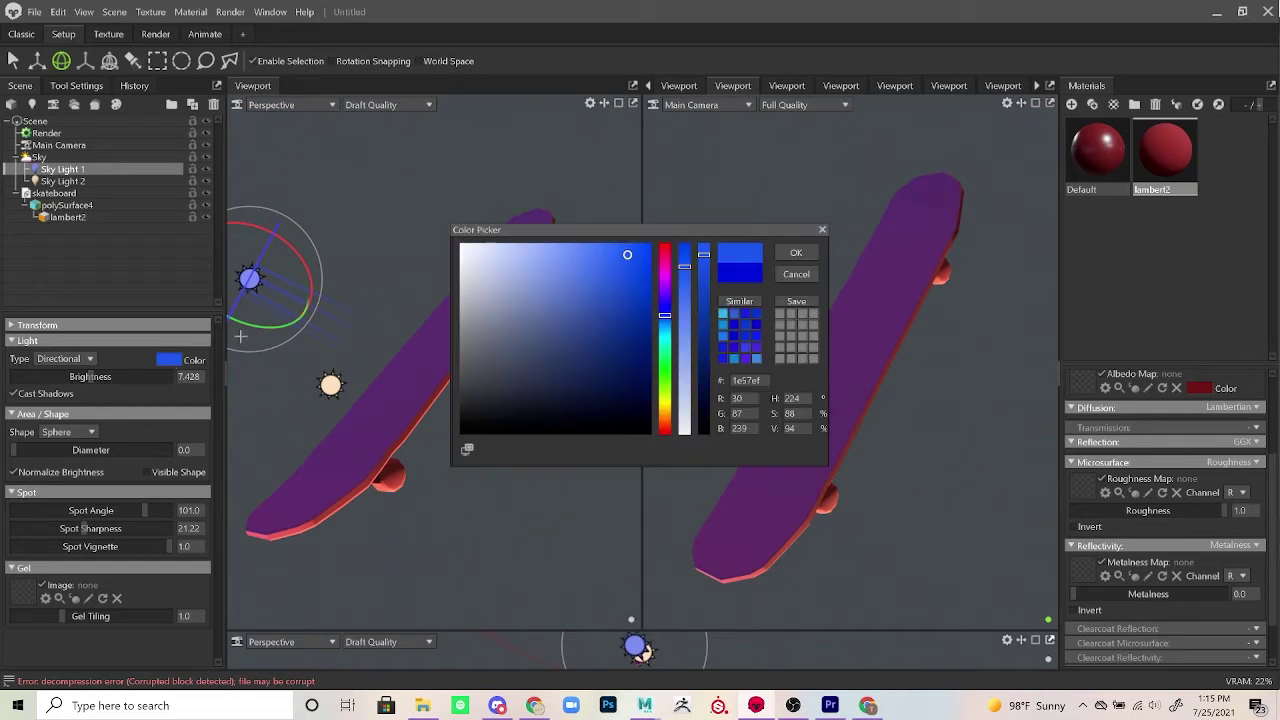
left_click_drag(593, 367, 666, 397)
left_click(665, 383)
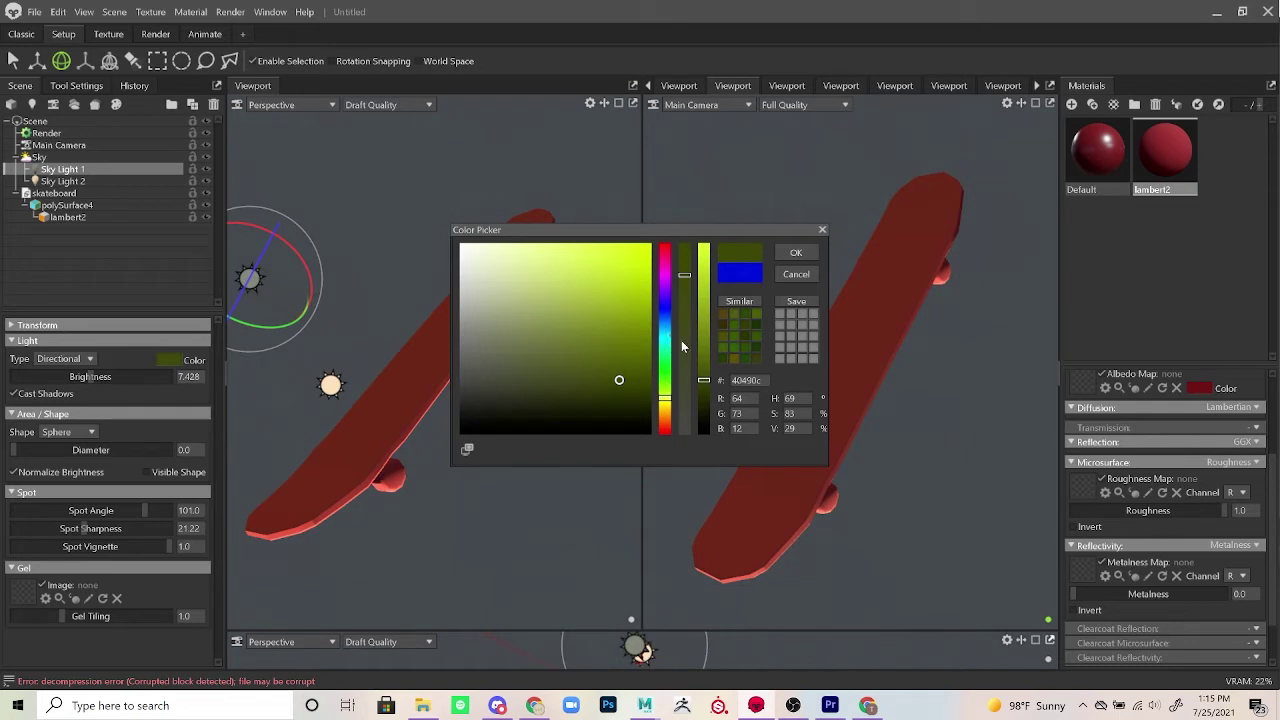
mouse_move(698, 297)
left_mouse_down()
mouse_move(698, 266)
mouse_move(694, 287)
left_mouse_up()
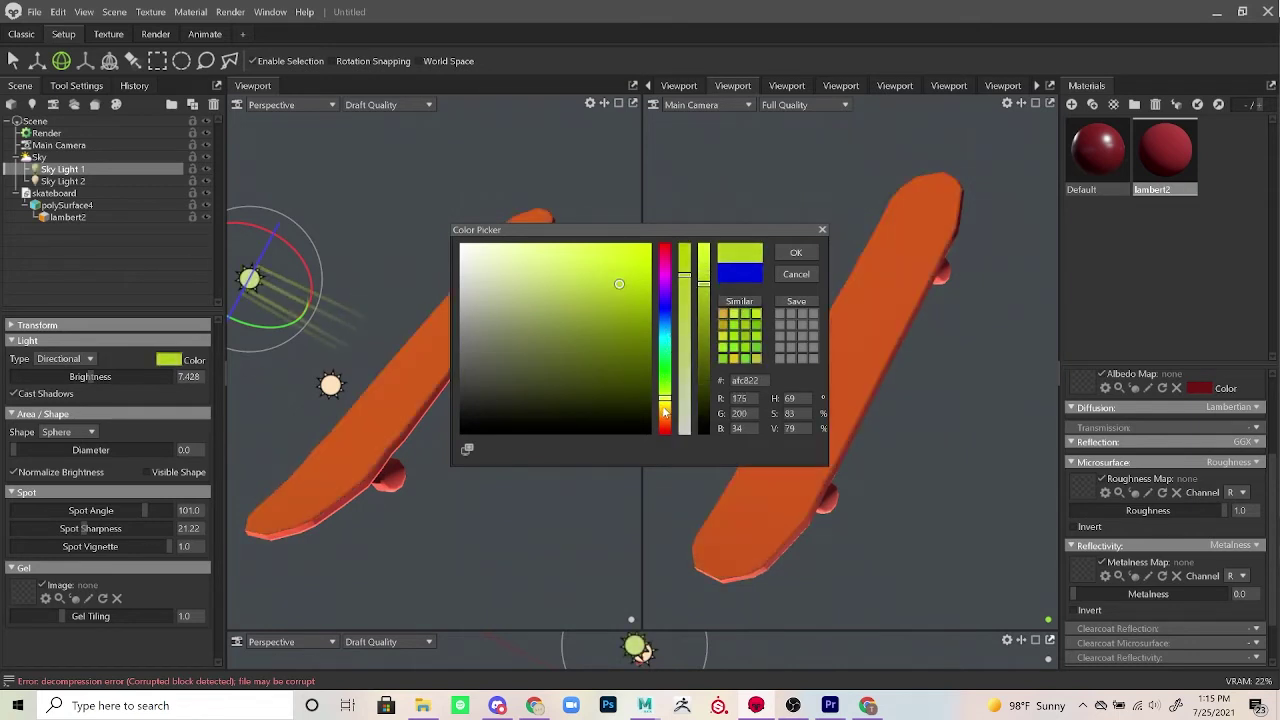
left_click_drag(660, 380, 663, 333)
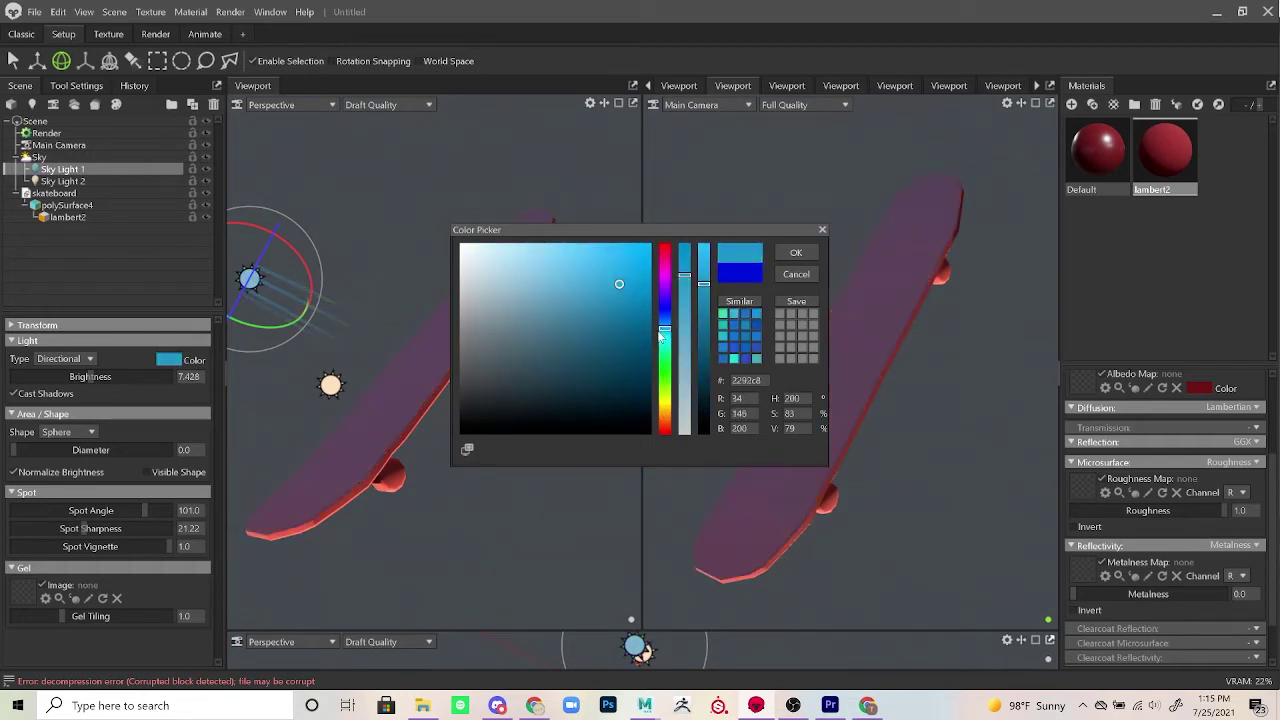
left_click_drag(668, 331, 667, 344)
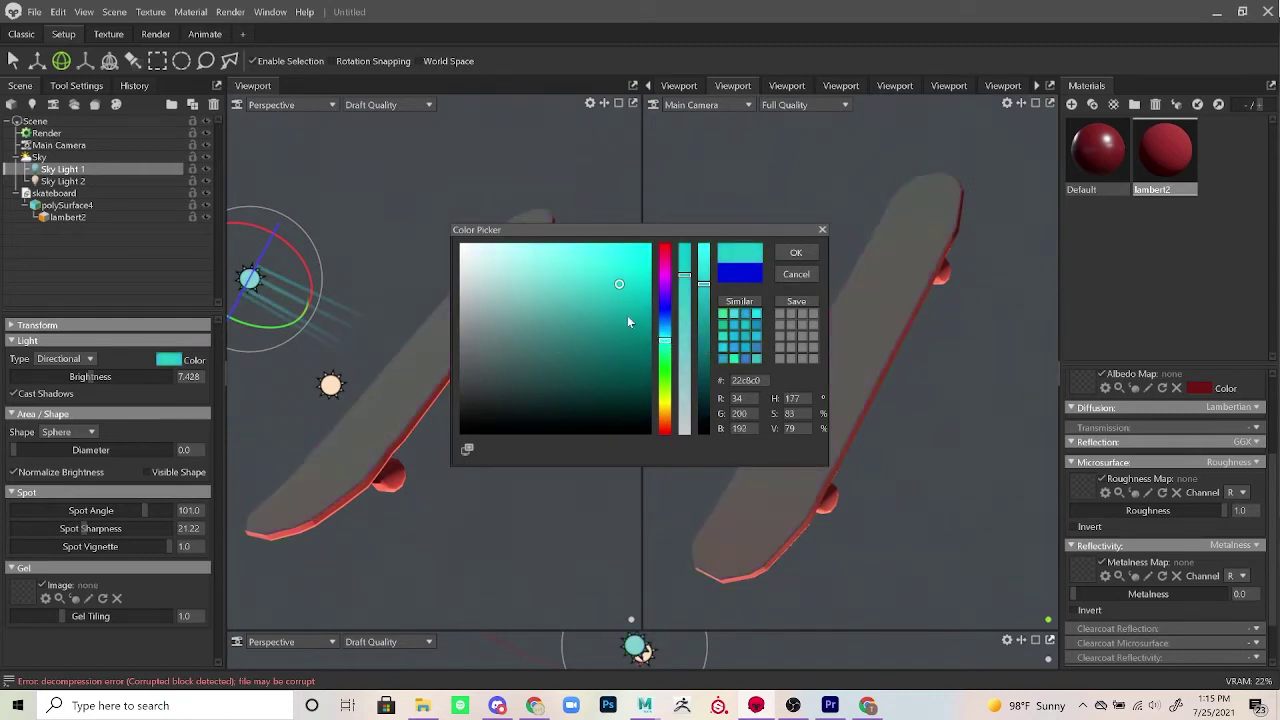
left_click_drag(606, 290, 497, 237)
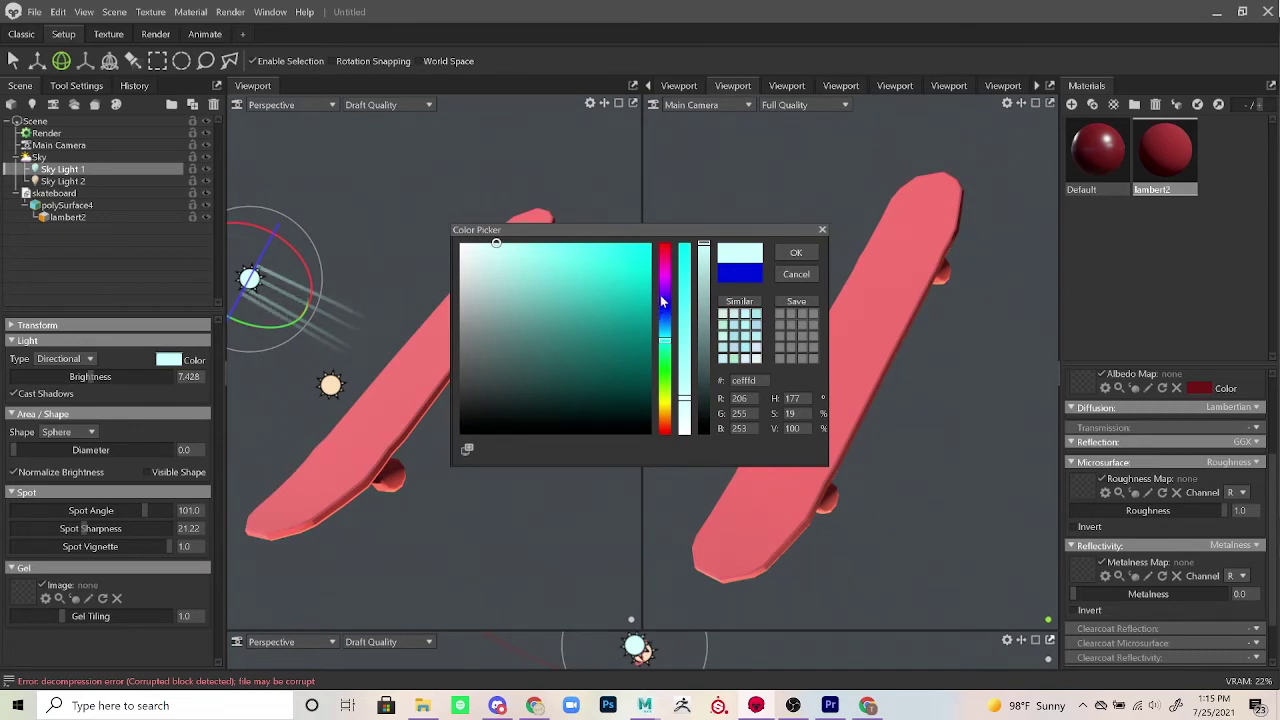
left_click_drag(660, 294, 660, 283)
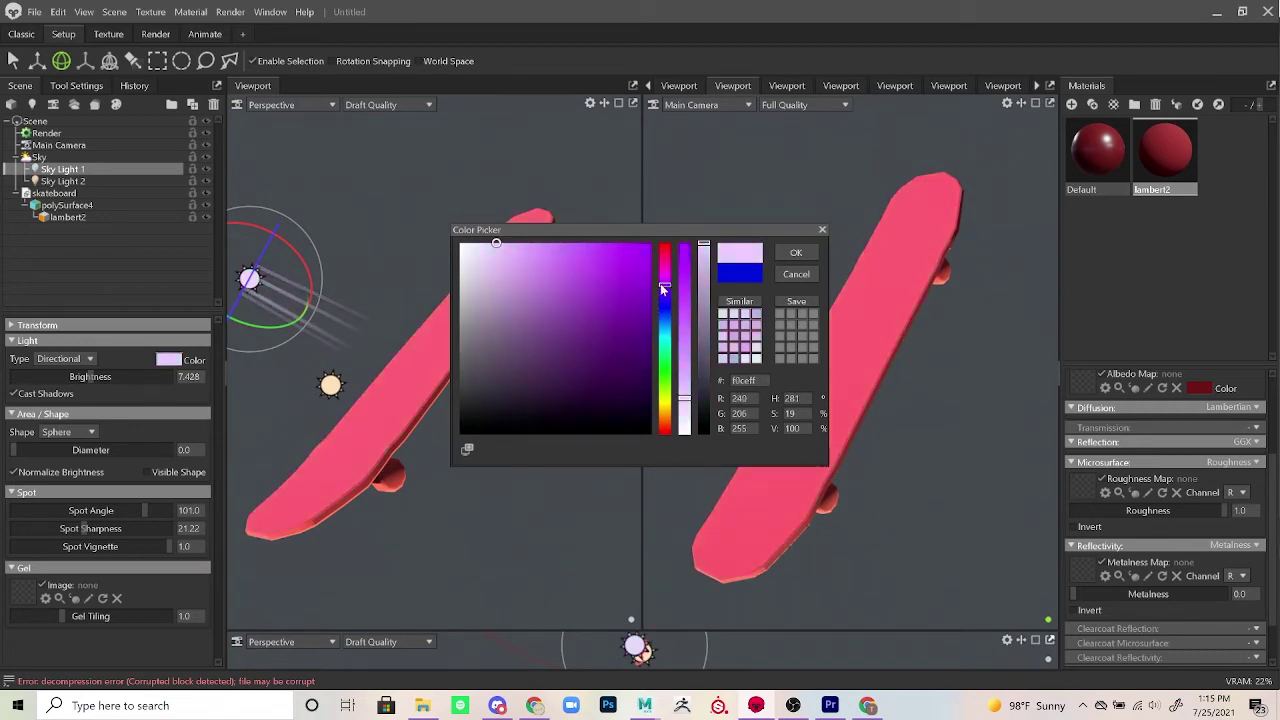
left_click_drag(666, 392, 666, 352)
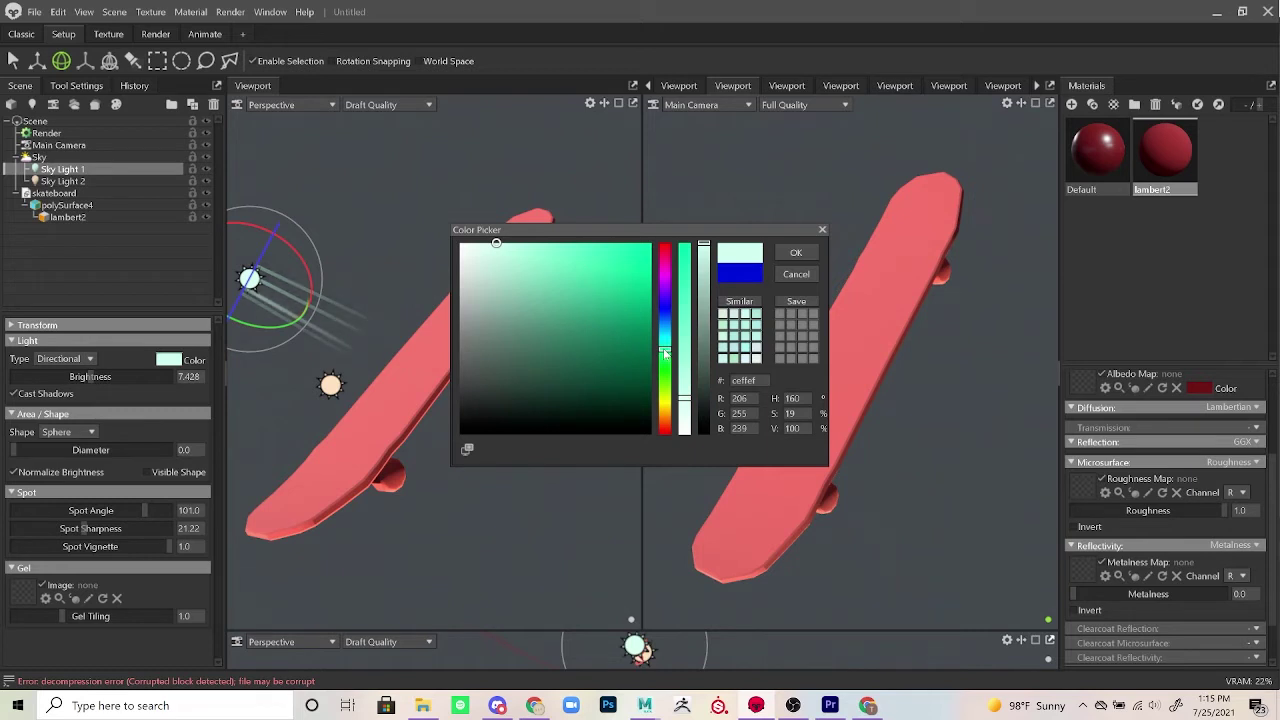
left_click_drag(665, 353, 665, 316)
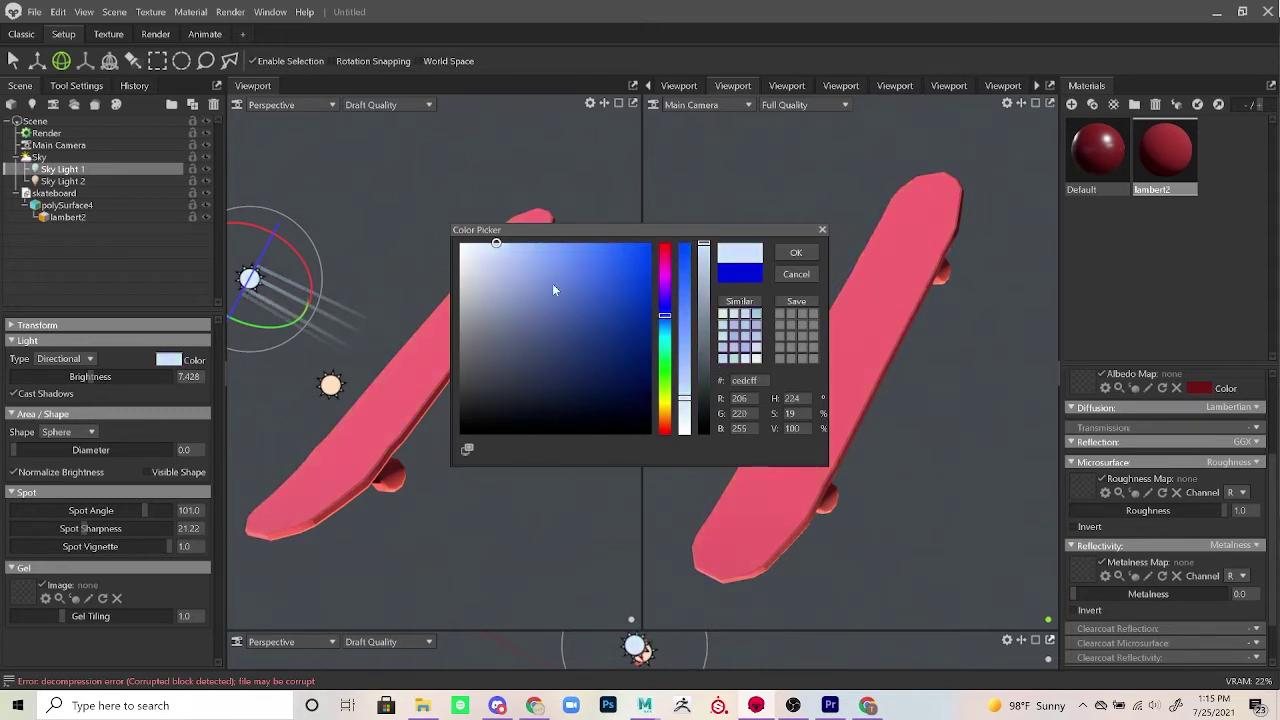
left_click_drag(552, 284, 621, 311)
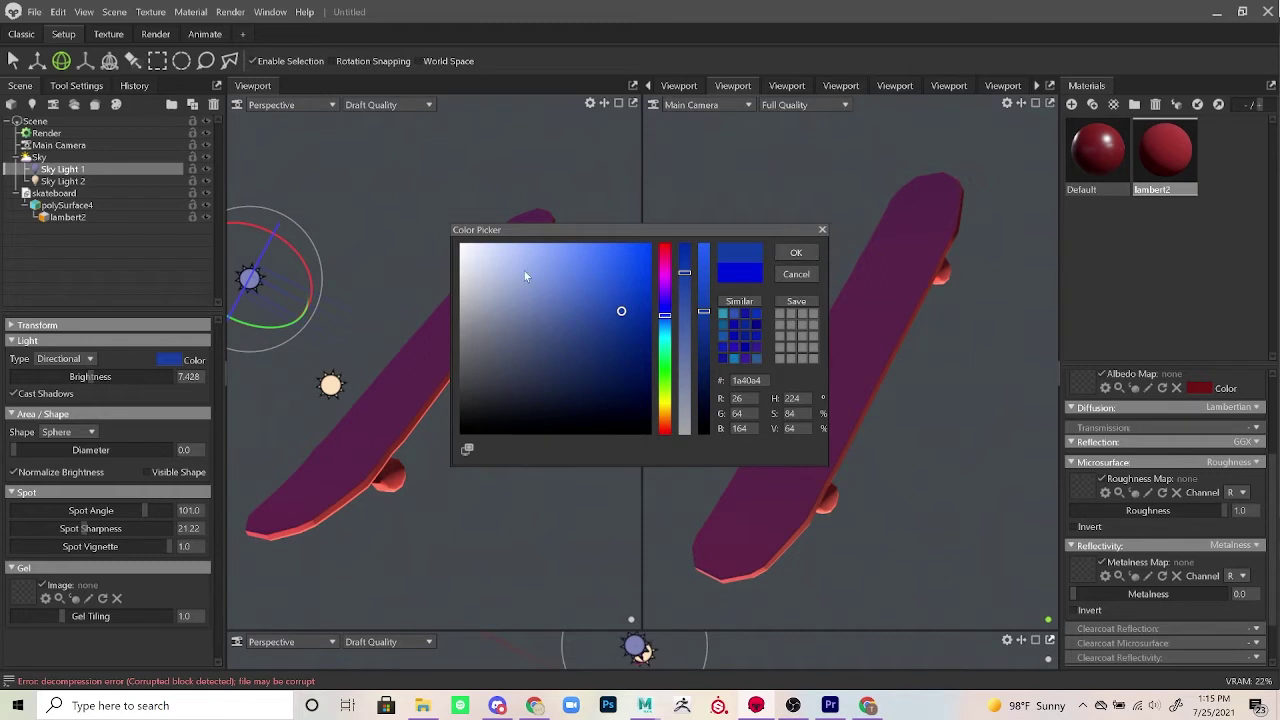
Step: Set Sky Light 1's color to the neutral grey 7c7c7c
left_click_drag(477, 294, 459, 266)
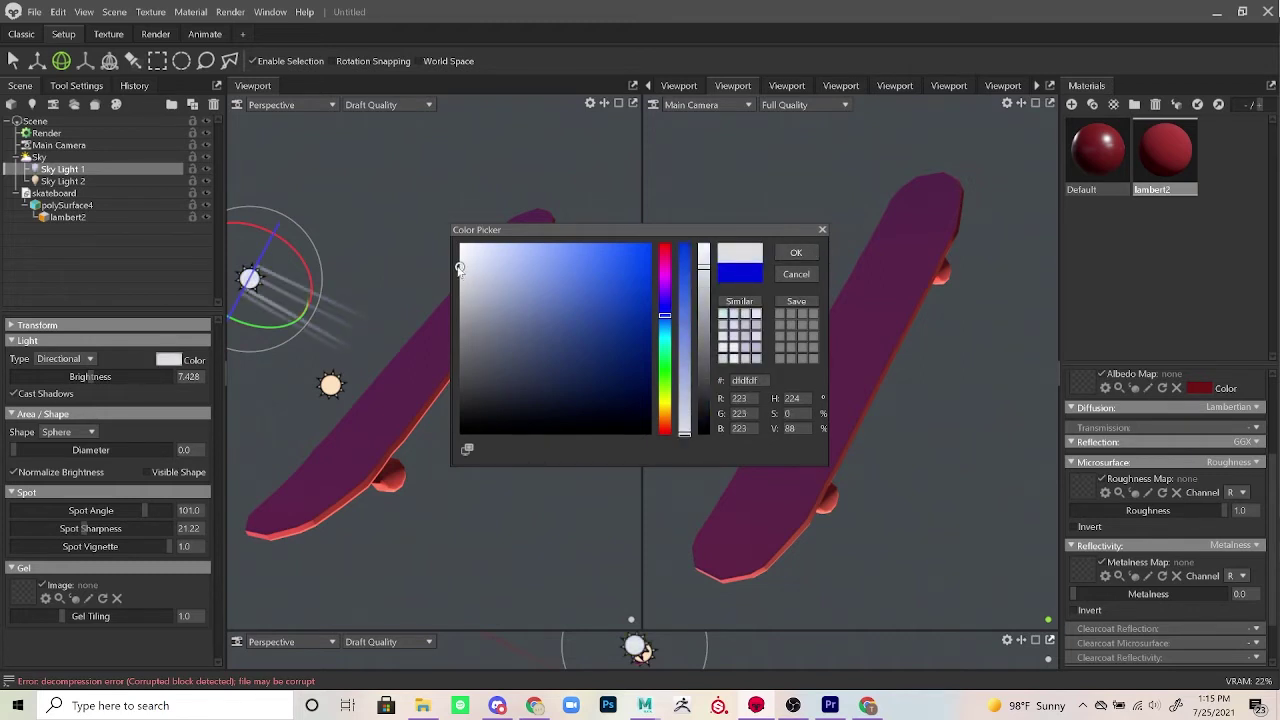
left_click(666, 413)
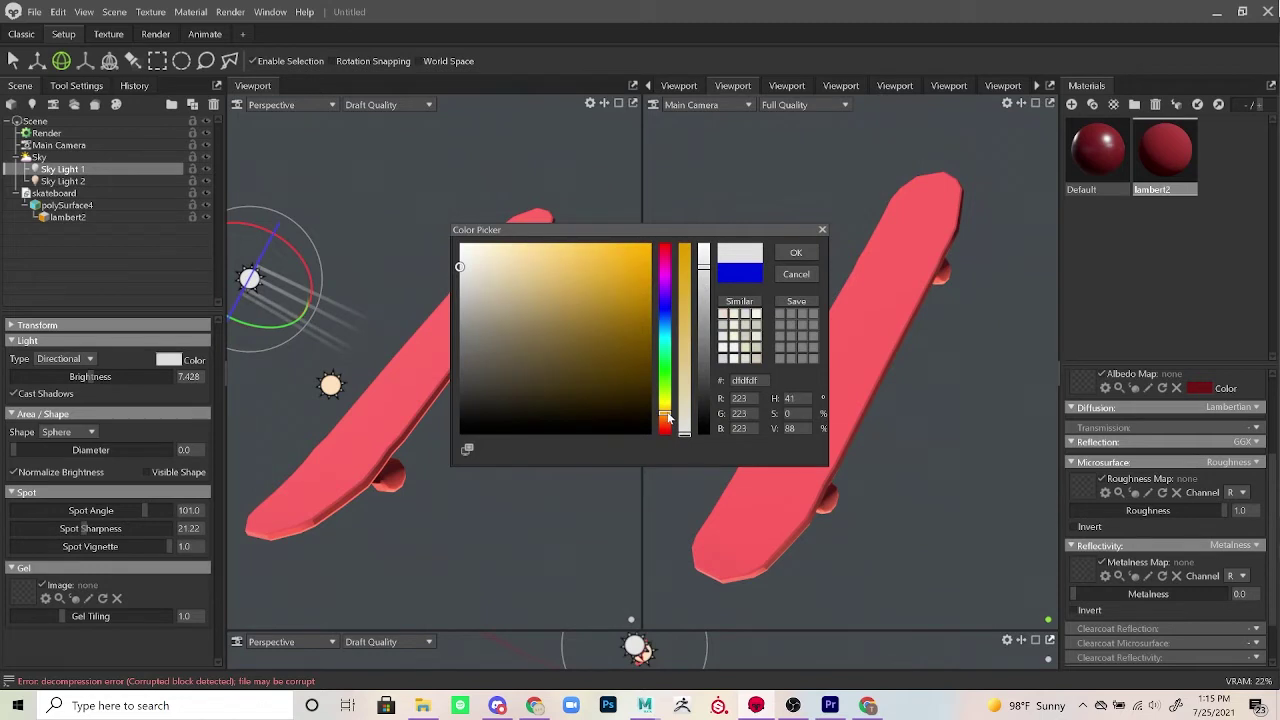
left_click_drag(668, 418, 664, 430)
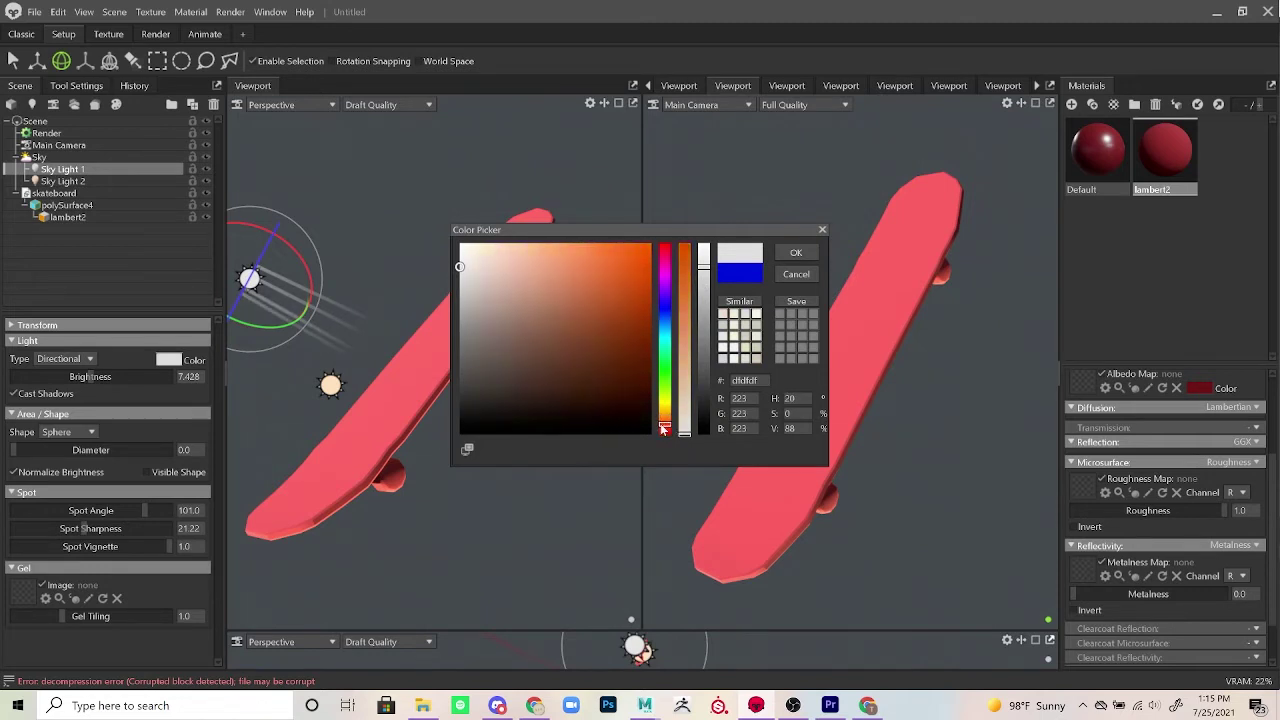
left_click_drag(705, 268, 705, 342)
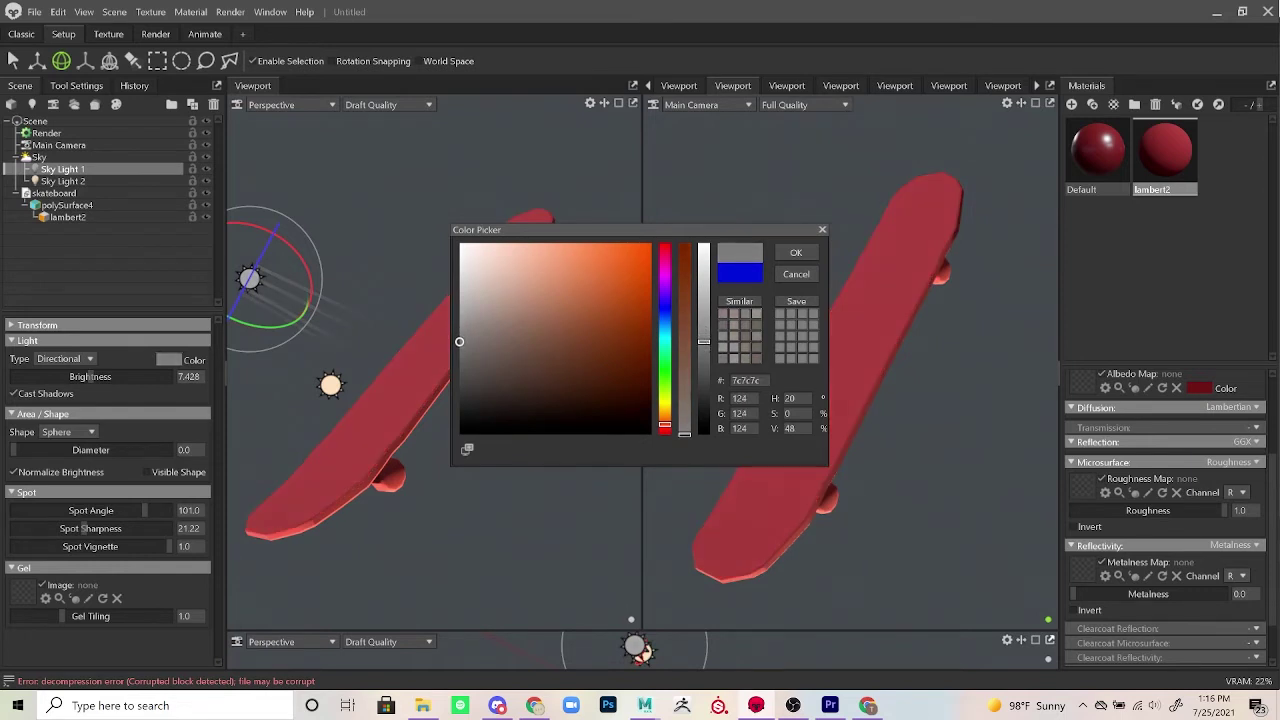
left_click(797, 254)
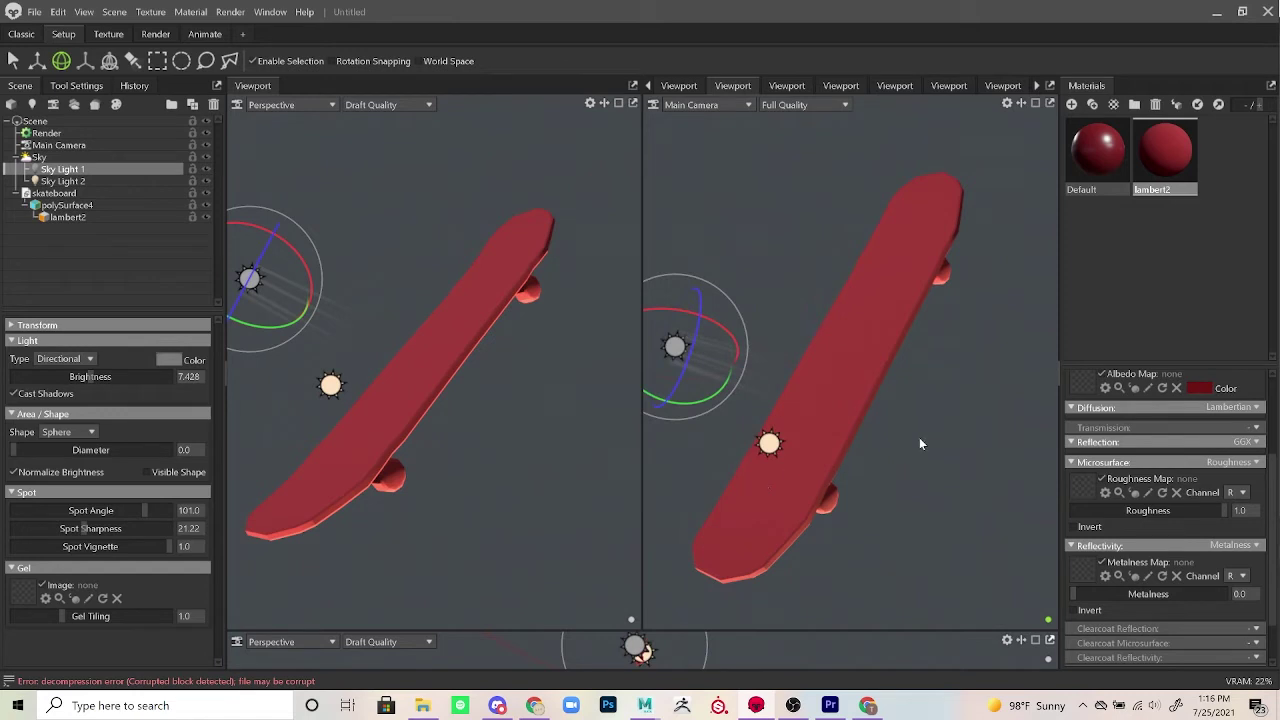
Step: Add a third sky light on the white dome in the sky's environment map
left_click(77, 158)
left_click(127, 444)
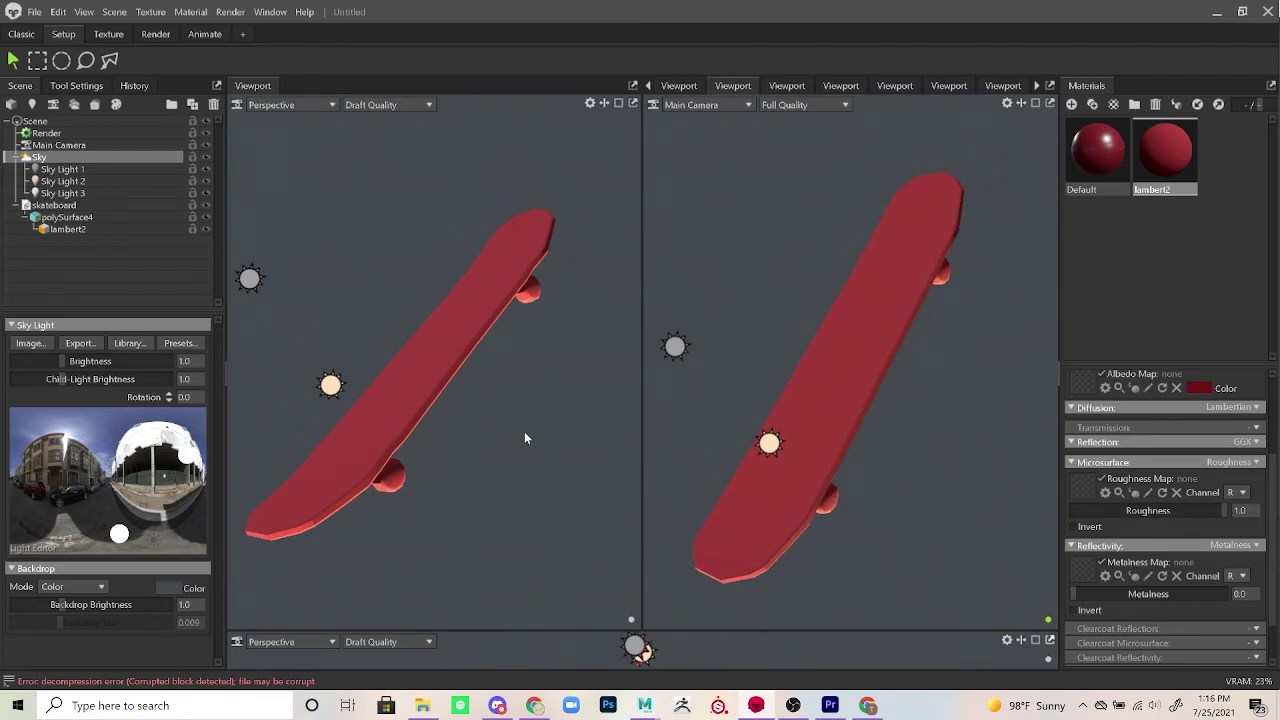
Step: Set Sky Light 1's color to green 59ba16 and rotate the light so it shines toward the skateboard's far end
left_click(248, 281)
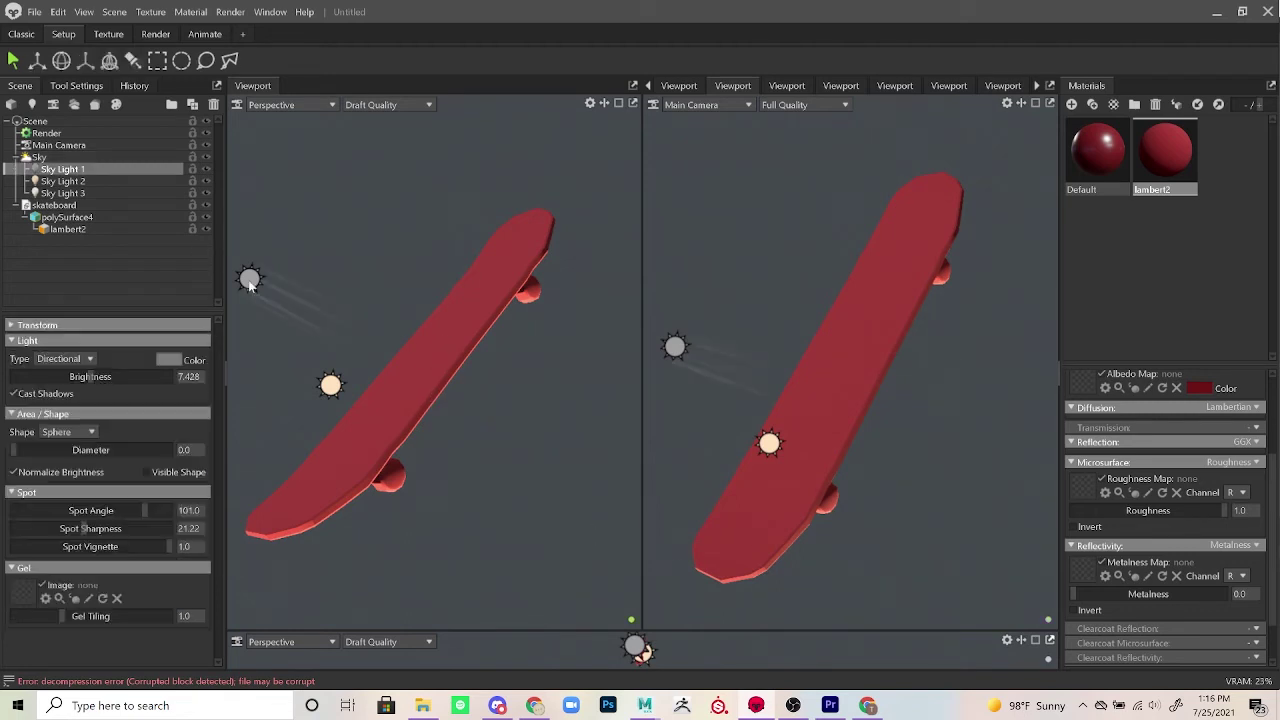
left_click(168, 362)
mouse_move(522, 352)
left_mouse_down()
mouse_move(628, 320)
mouse_move(652, 335)
mouse_move(667, 383)
mouse_move(629, 294)
left_mouse_up()
left_click_drag(667, 370, 668, 382)
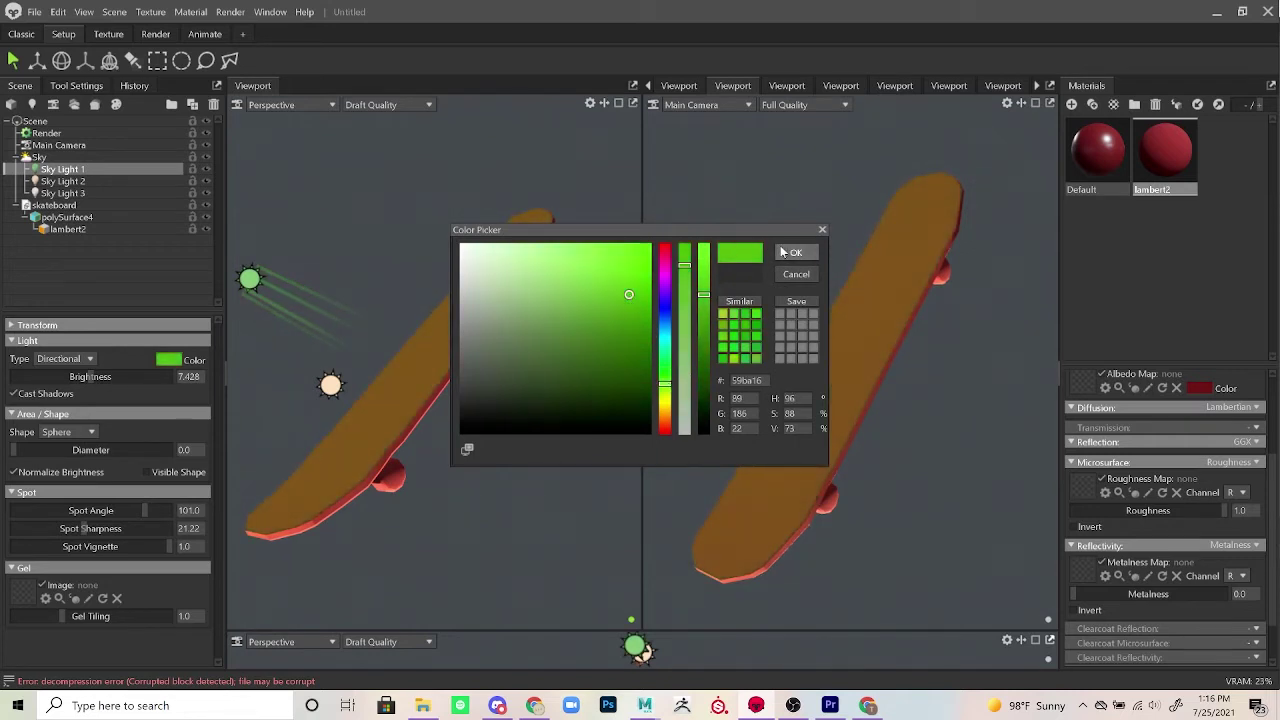
left_click(792, 252)
key("e")
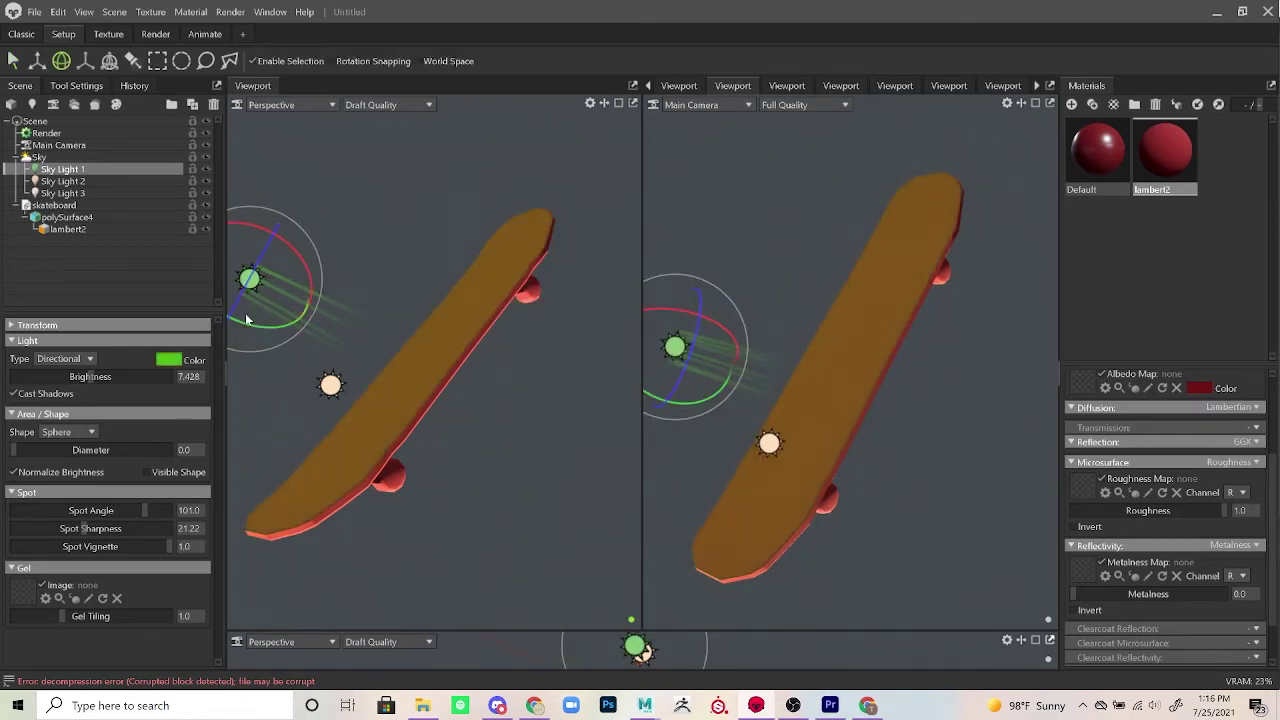
left_click_drag(247, 319, 200, 247)
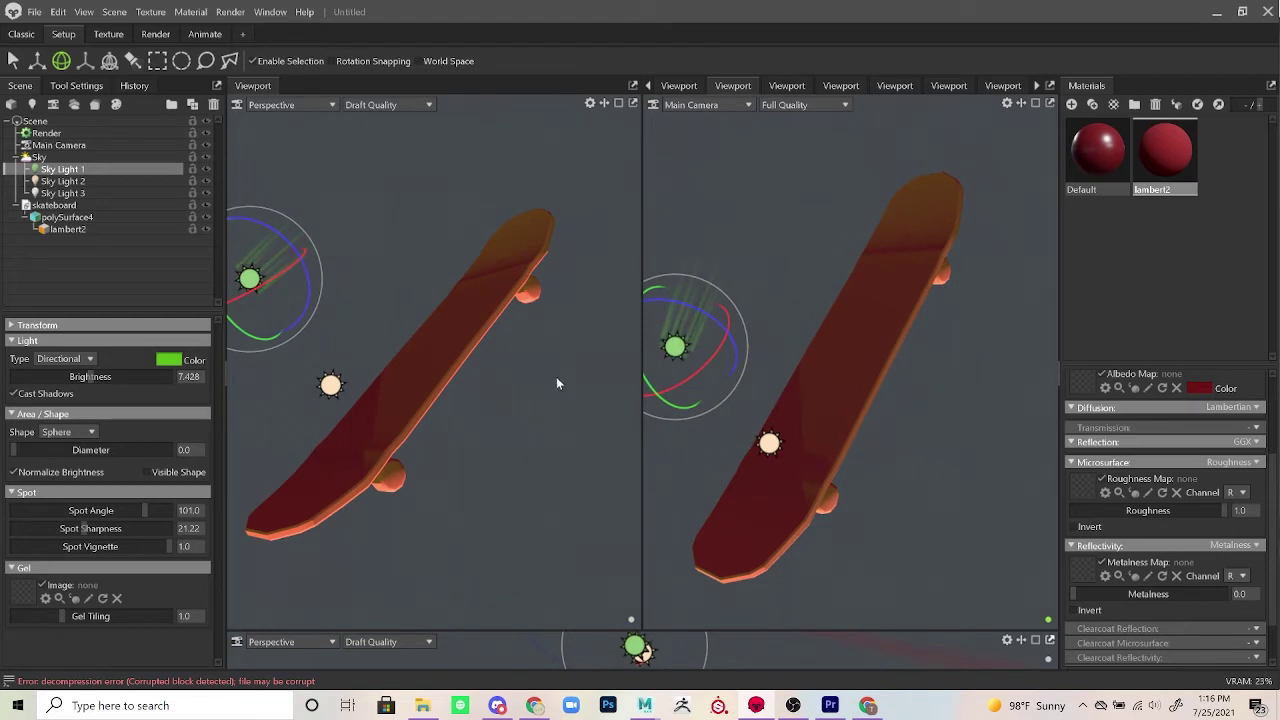
Step: Rotate Sky Light 3 toward the board's near end, with brightness about 6.56 and the deep blue color 0c33b8
left_click(97, 193)
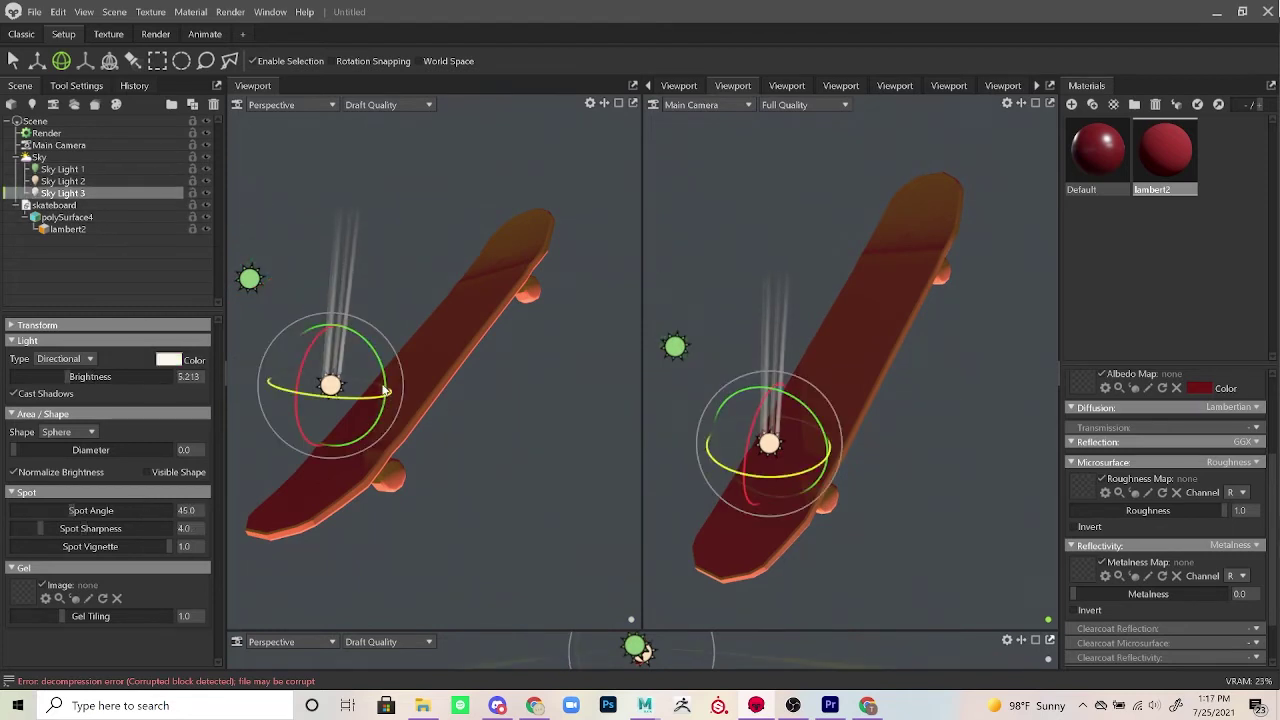
left_click_drag(383, 390, 352, 397)
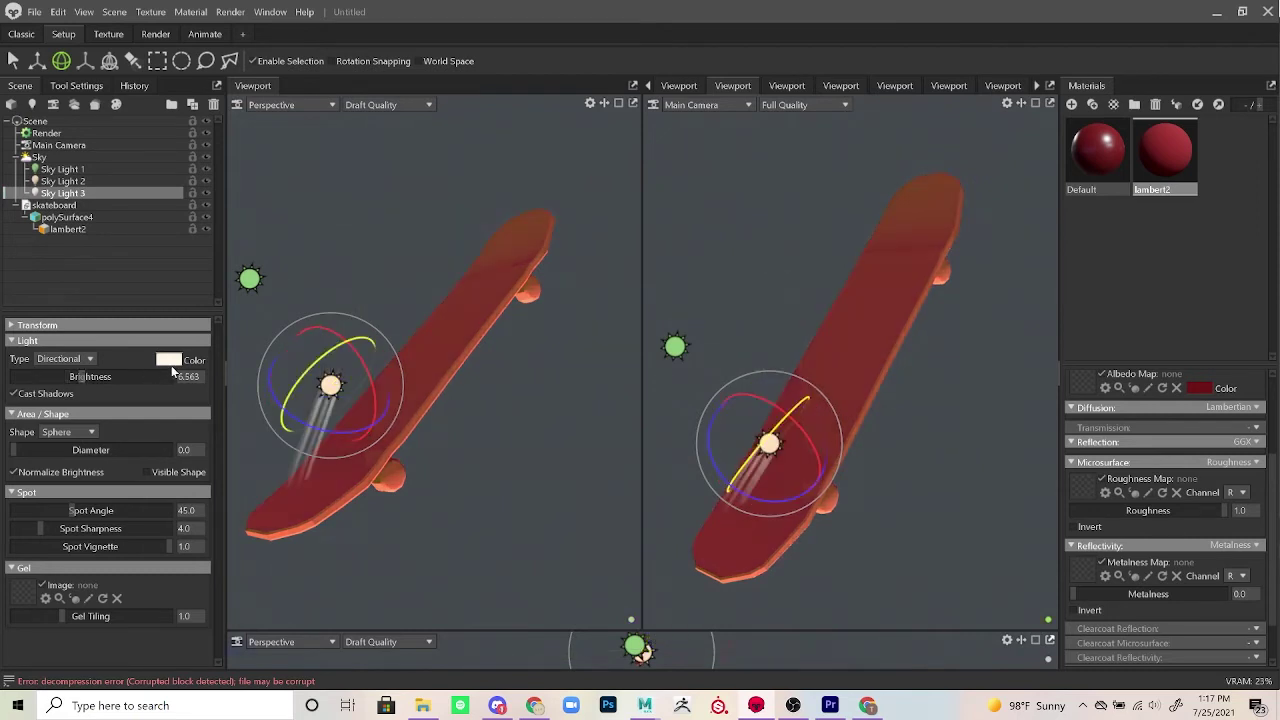
left_click(169, 361)
left_click(664, 316)
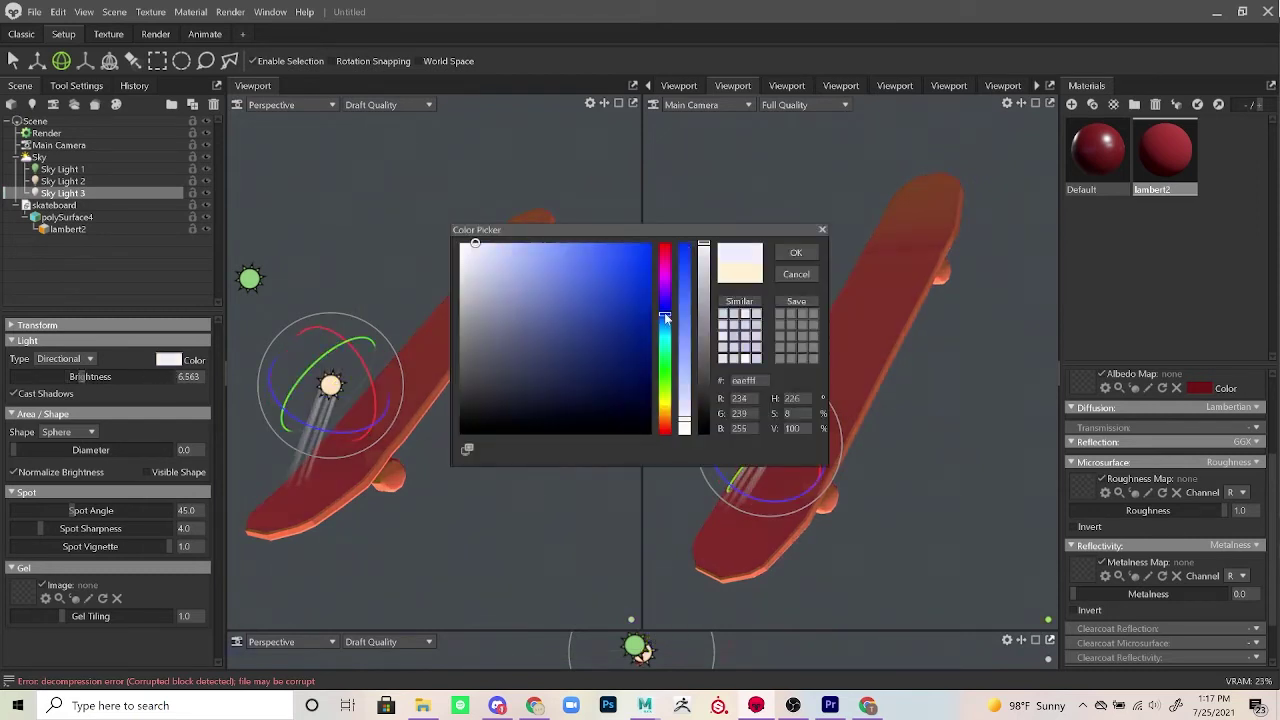
left_click(638, 297)
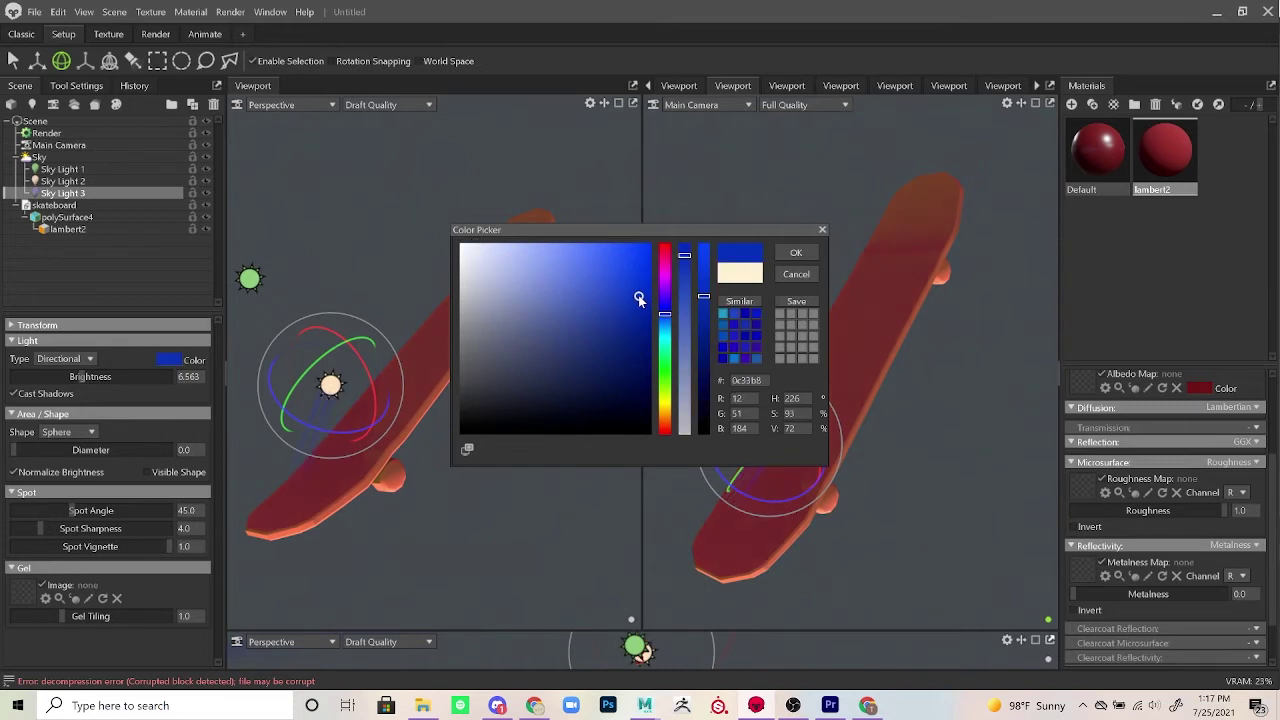
left_click(797, 252)
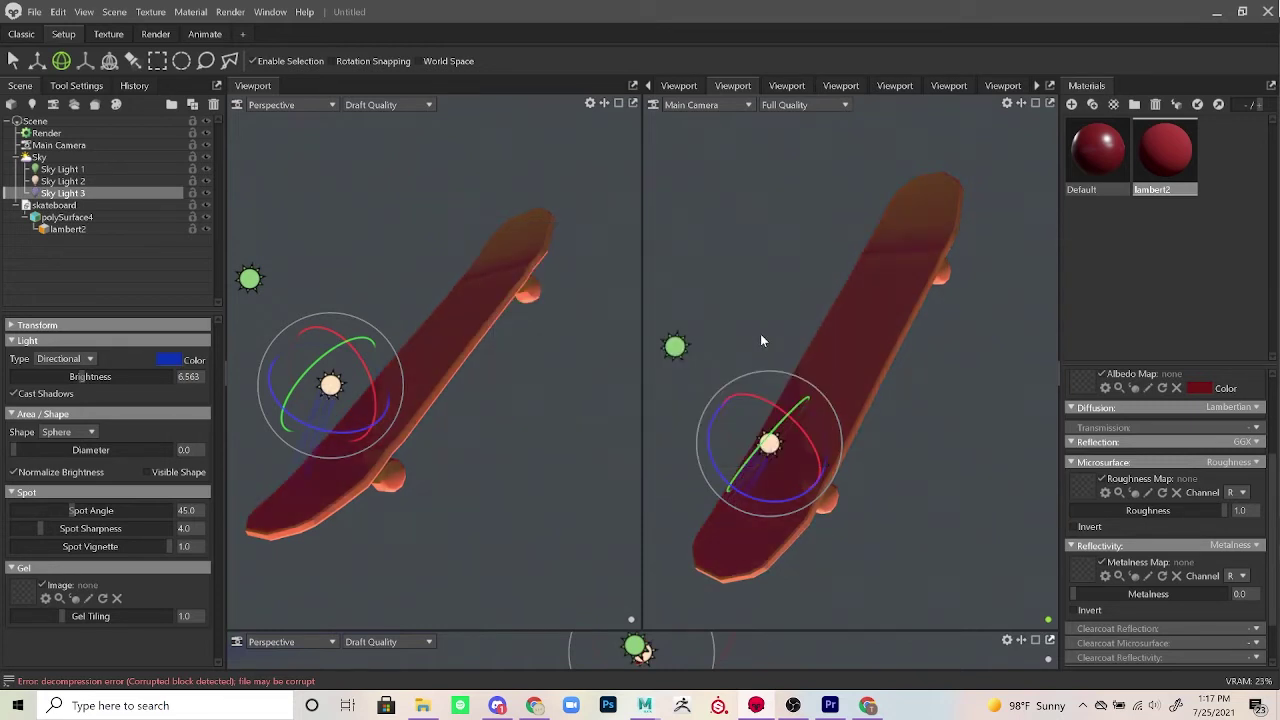
Step: Widen the Main Camera viewport and duplicate the skateboard object, collapsing both copies in the scene hierarchy
left_click(35, 62)
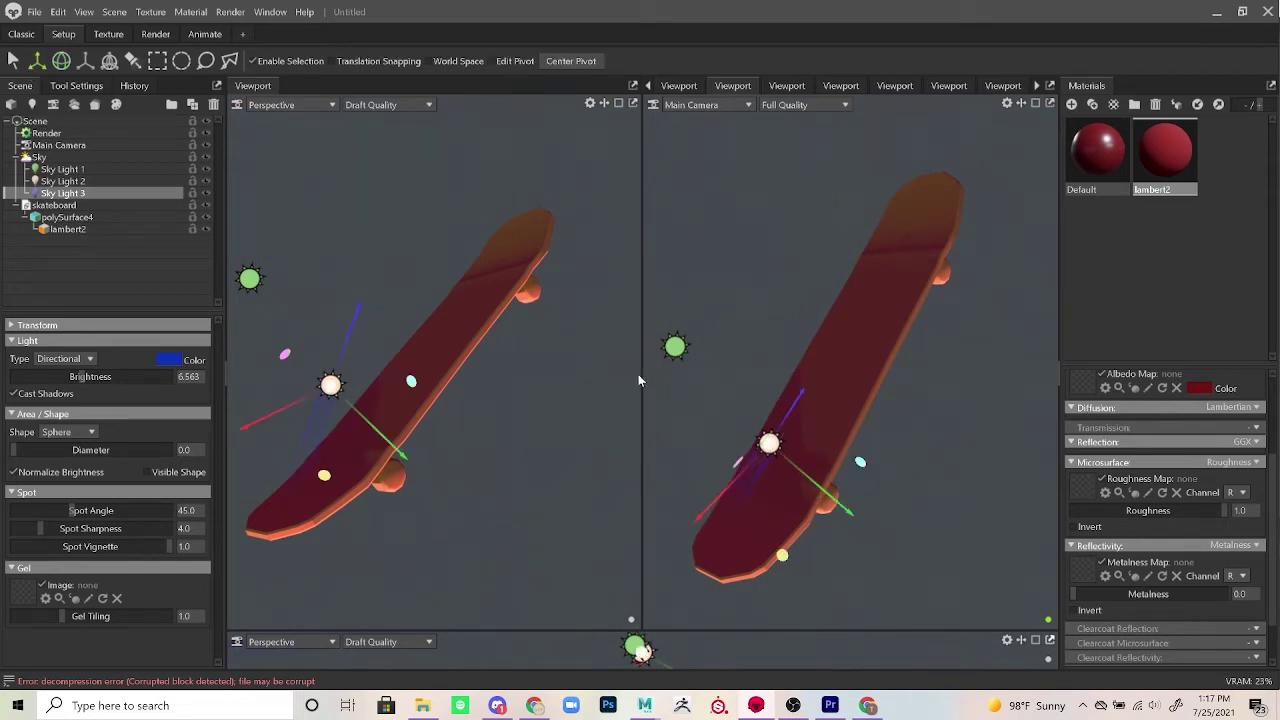
left_click_drag(642, 374, 356, 370)
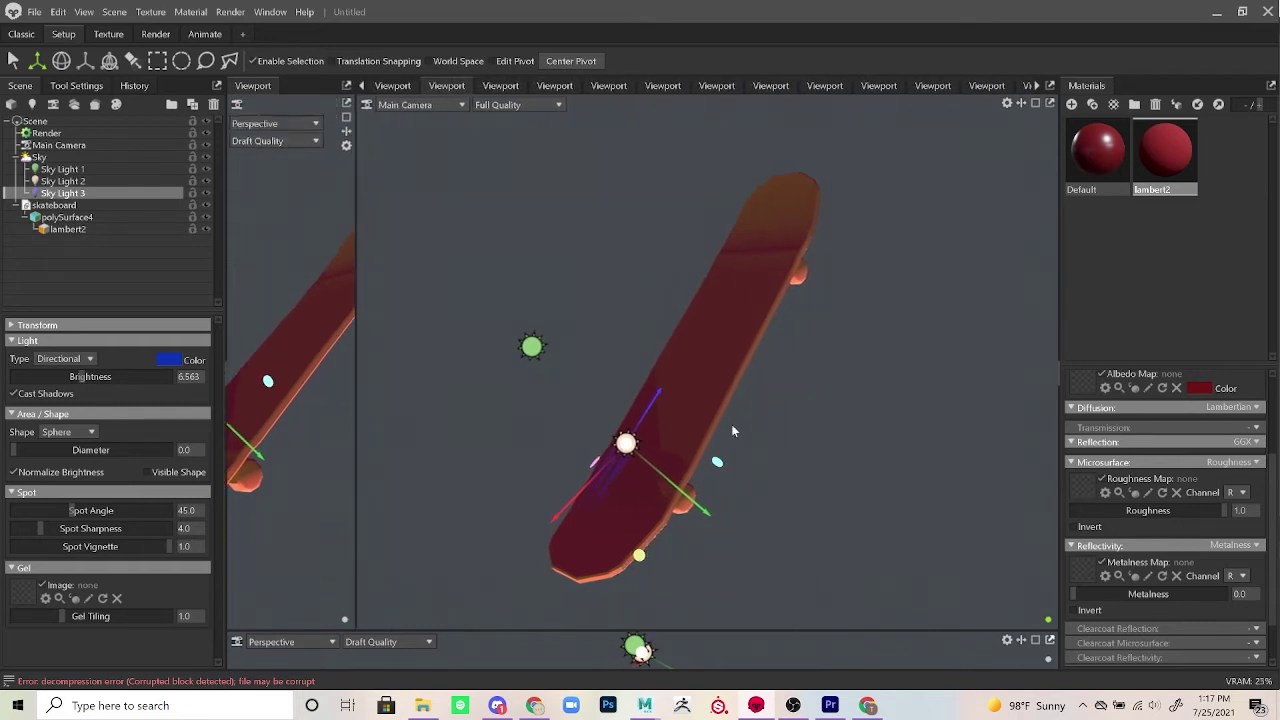
left_click(72, 206)
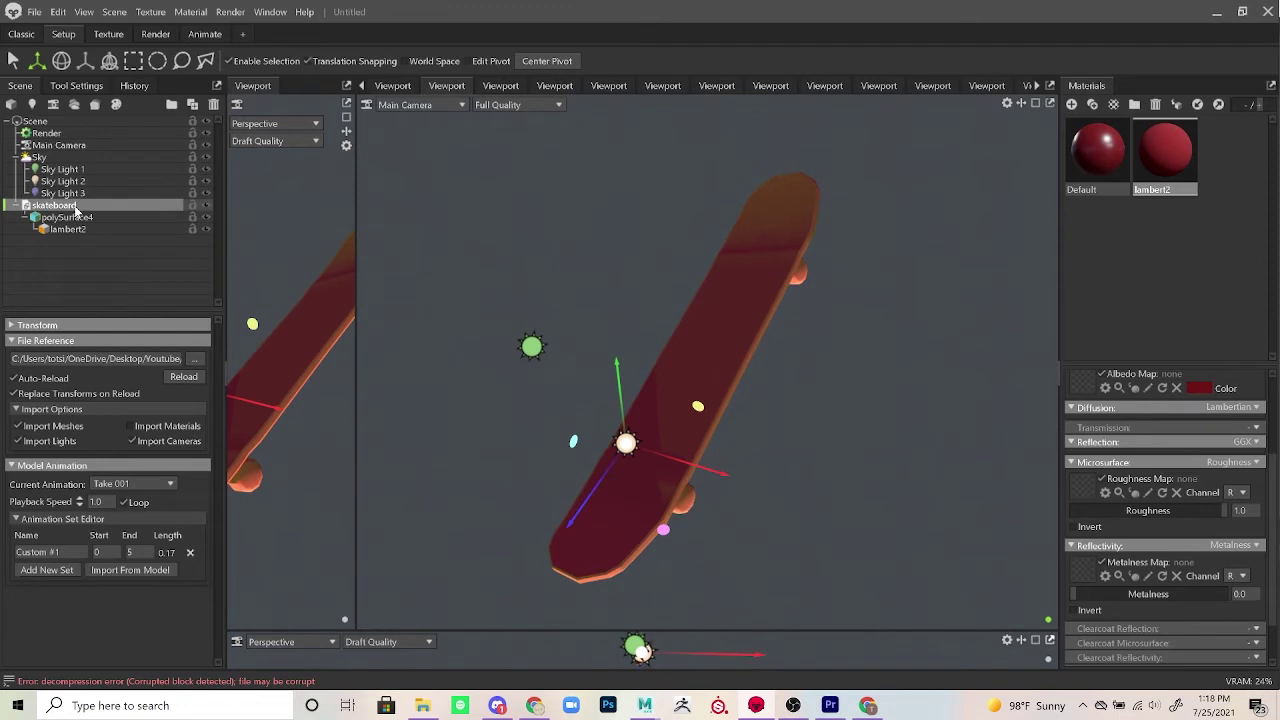
key("ctrl+d")
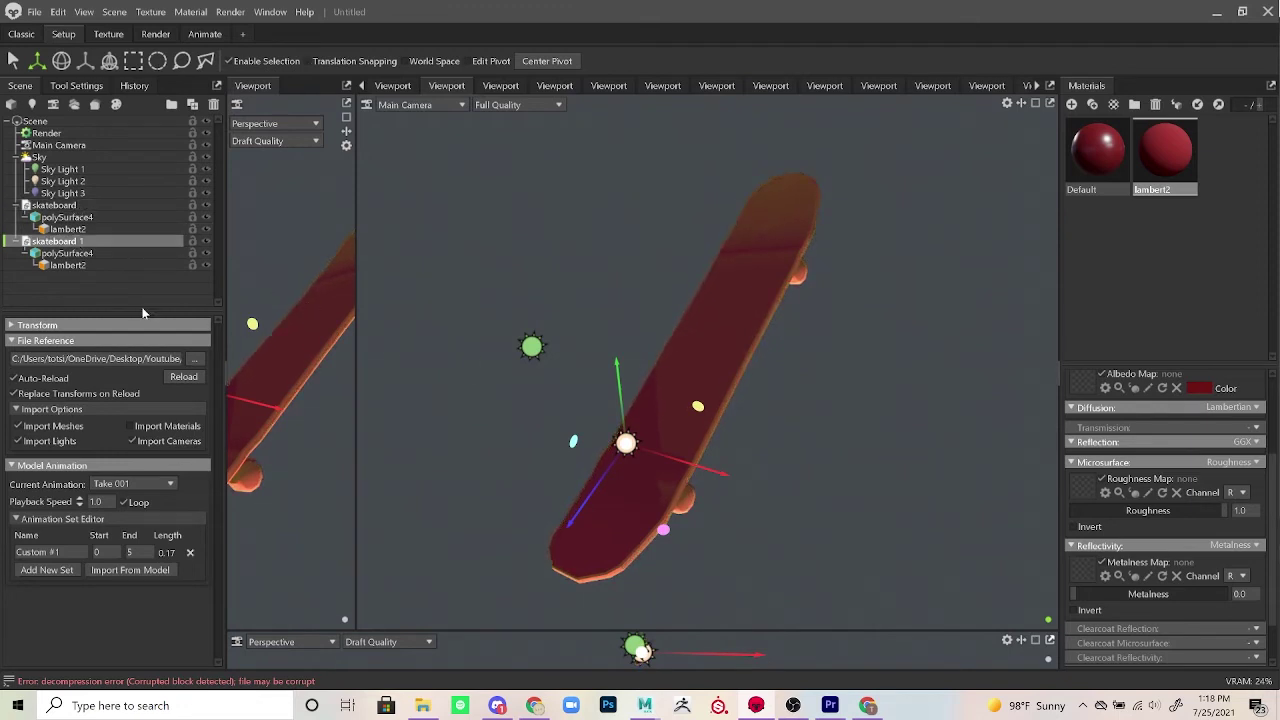
left_click(16, 242)
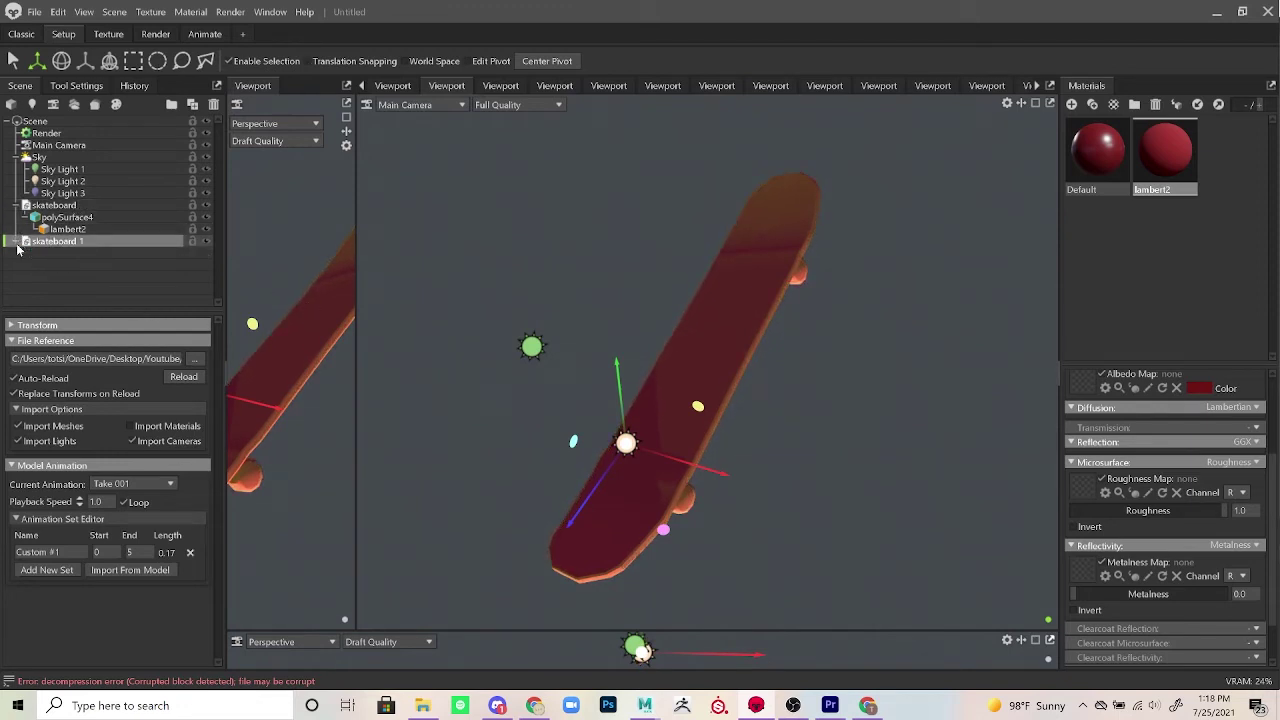
left_click(16, 205)
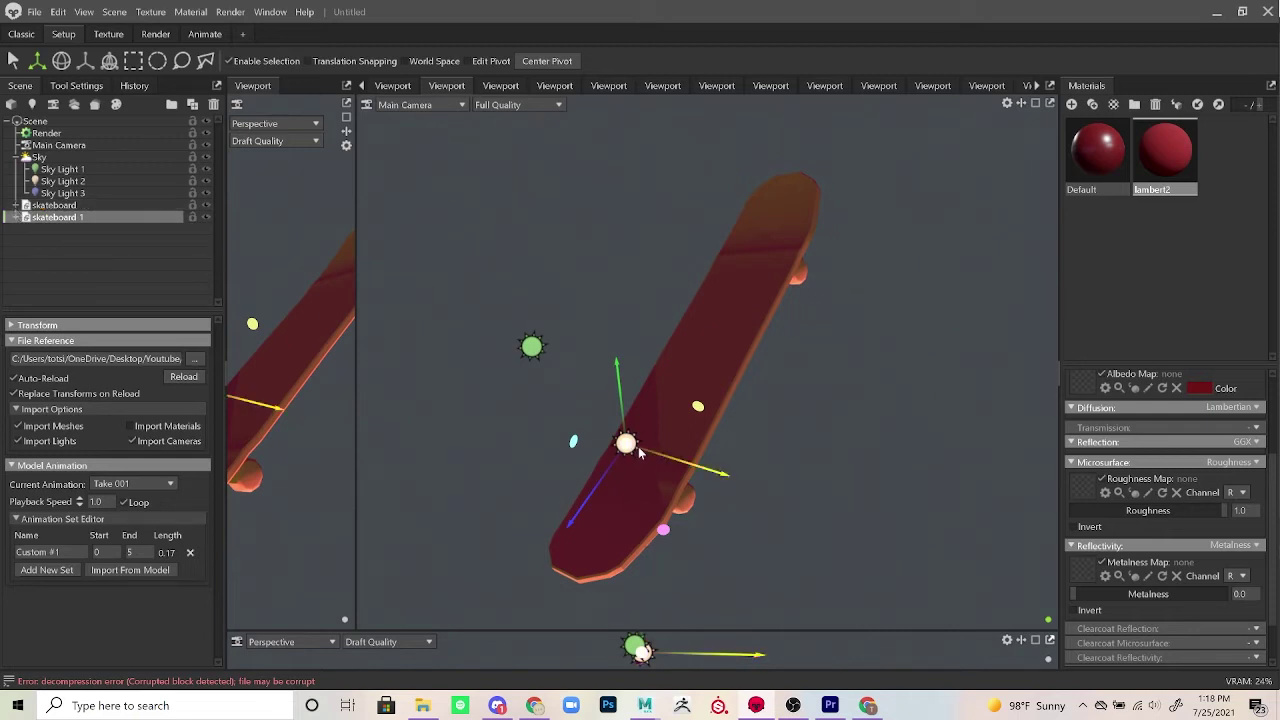
Step: Move the duplicate skateboard beside the original and rotate it so its underside and wheels face the camera
left_click_drag(638, 446, 847, 489)
left_click_drag(812, 549, 896, 410)
key("e")
key("w")
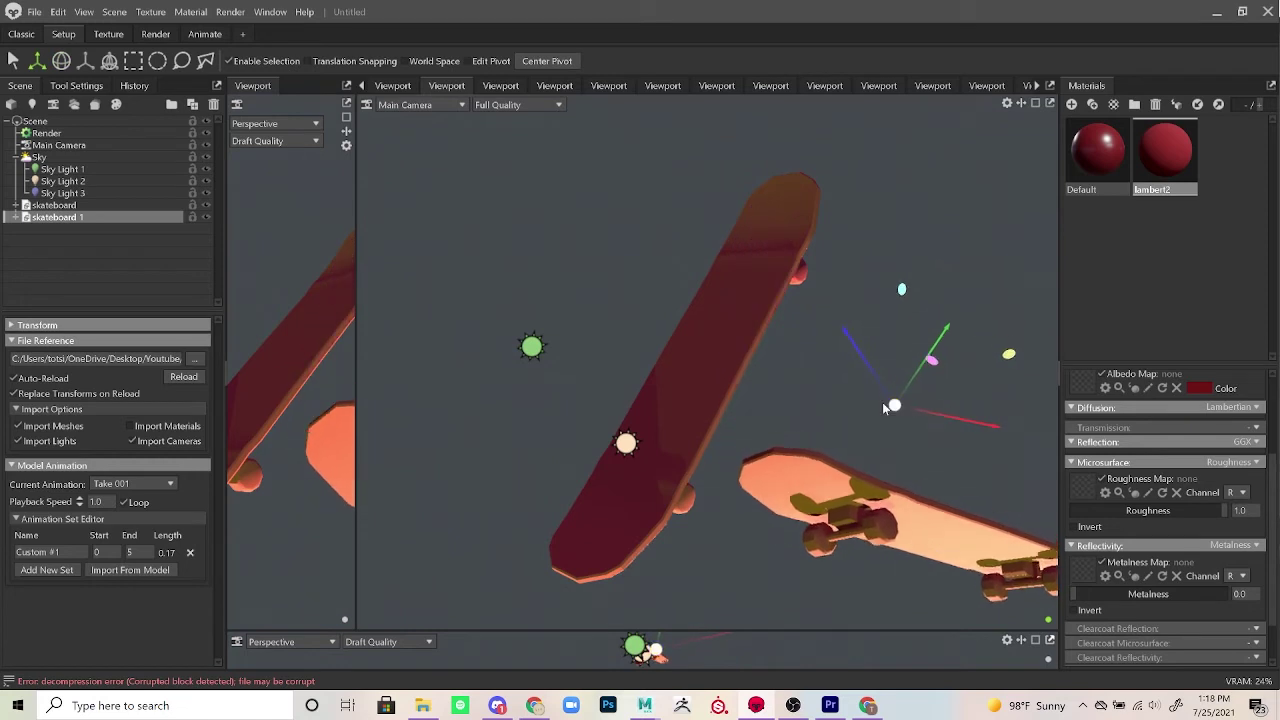
Step: Scale up the original skateboard's mesh uniformly, keeping both boards within the main camera's view
left_click(689, 398)
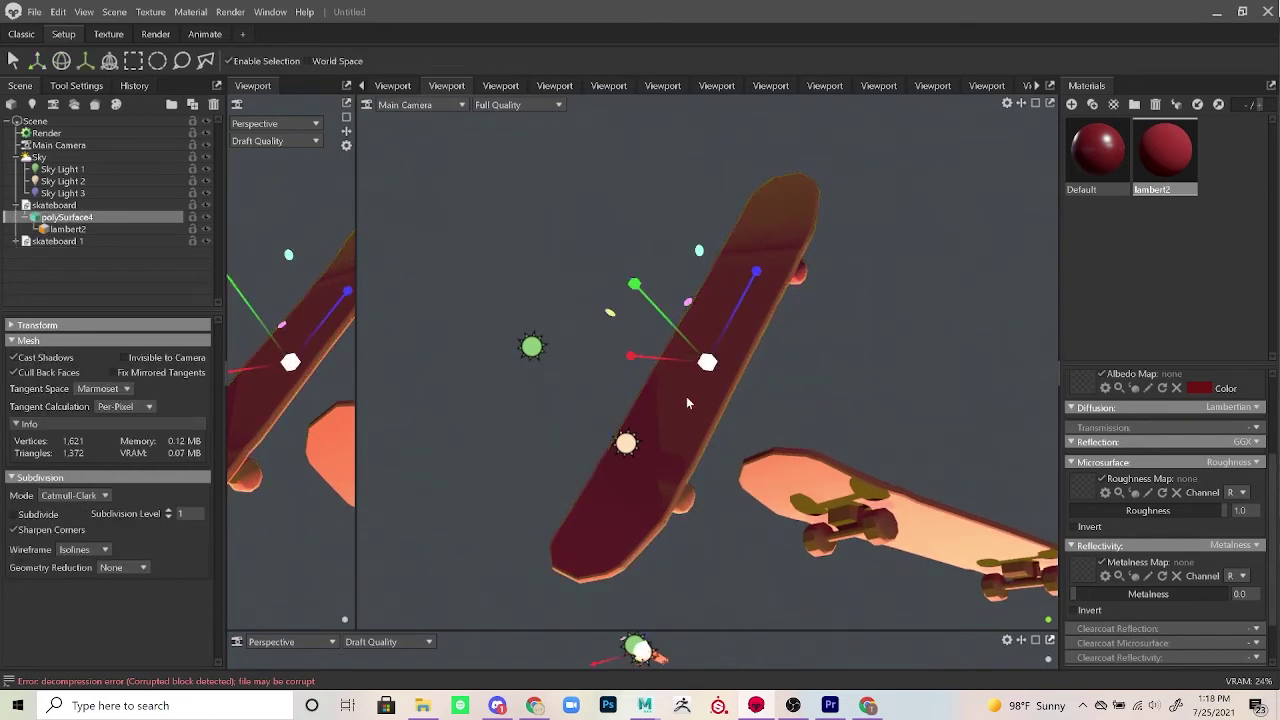
left_click_drag(712, 377, 748, 391)
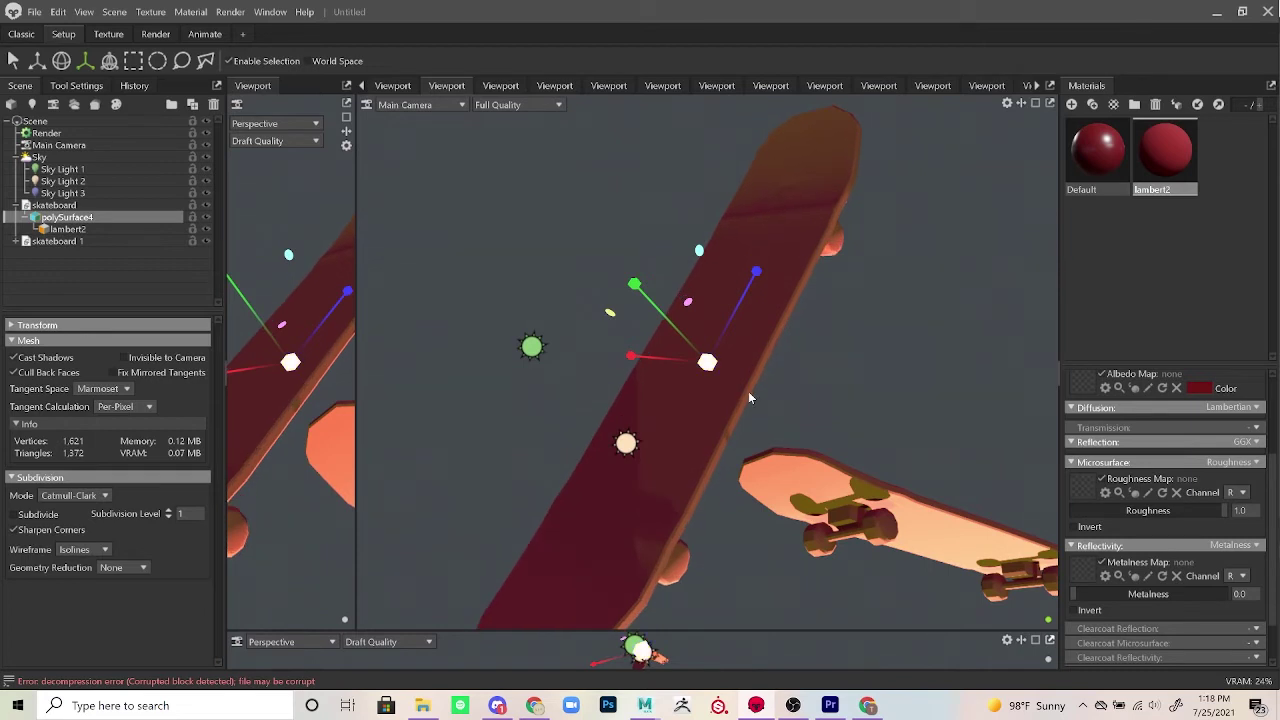
key("ctrl+z")
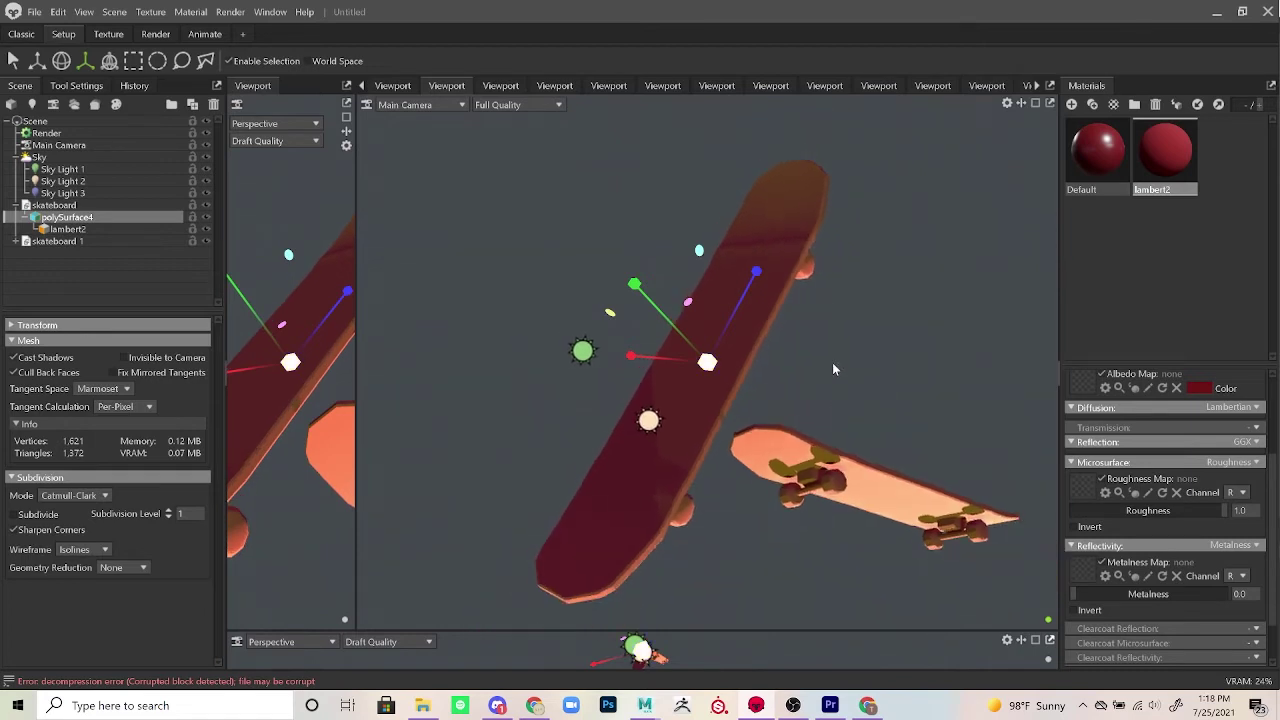
key("ctrl+z")
Step: Create a new material with the teal albedo color 3cb4c0 and apply it to the duplicate skateboard
left_click(858, 465)
left_click(1071, 104)
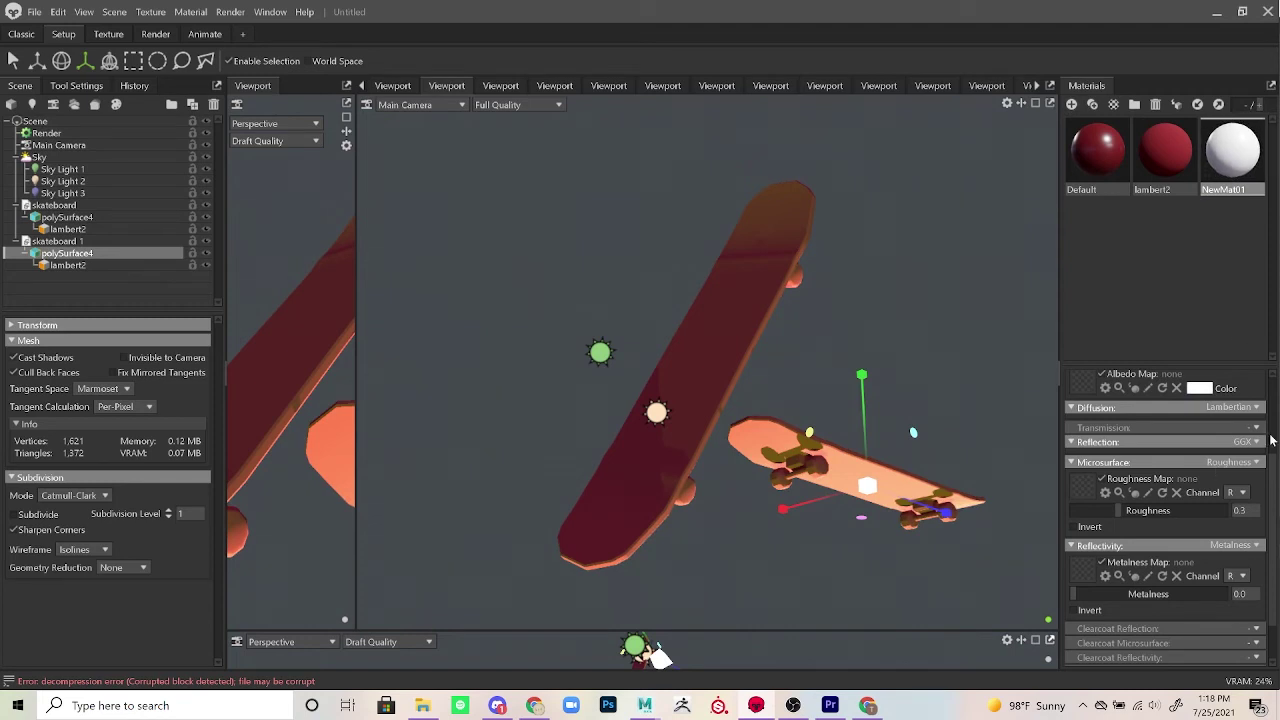
scroll(1272, 486, "up", 3)
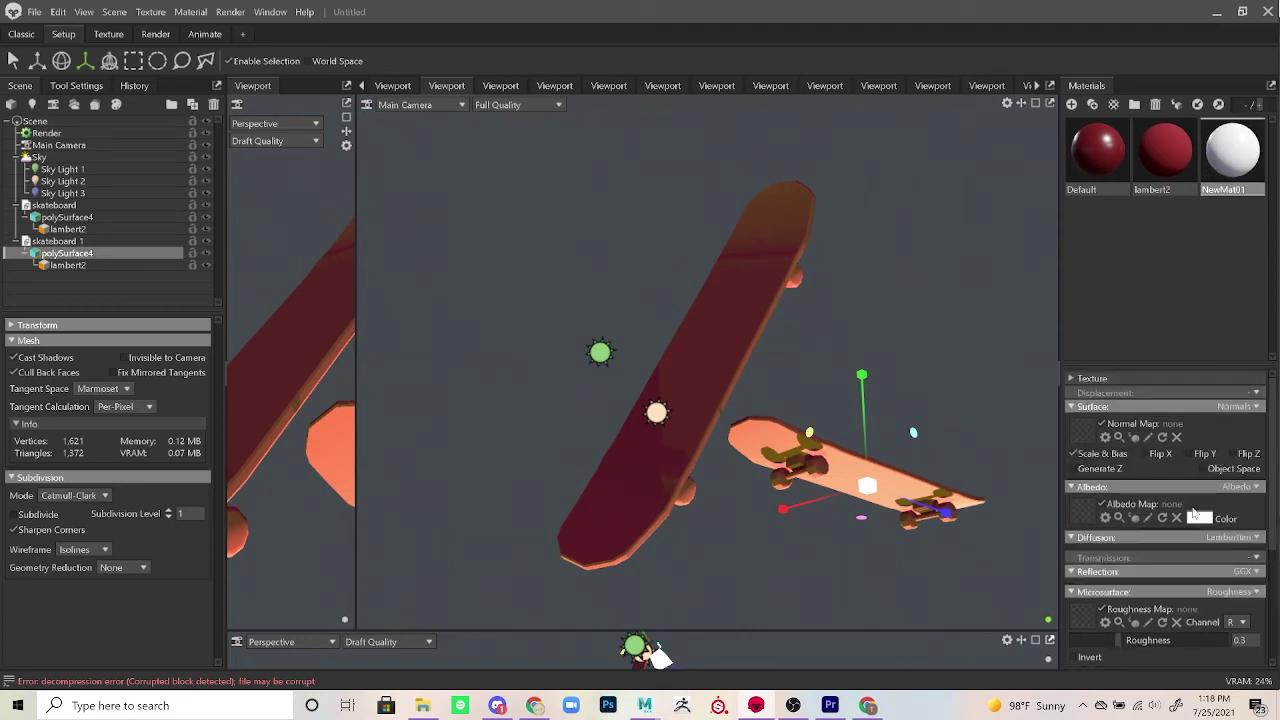
left_click(1198, 518)
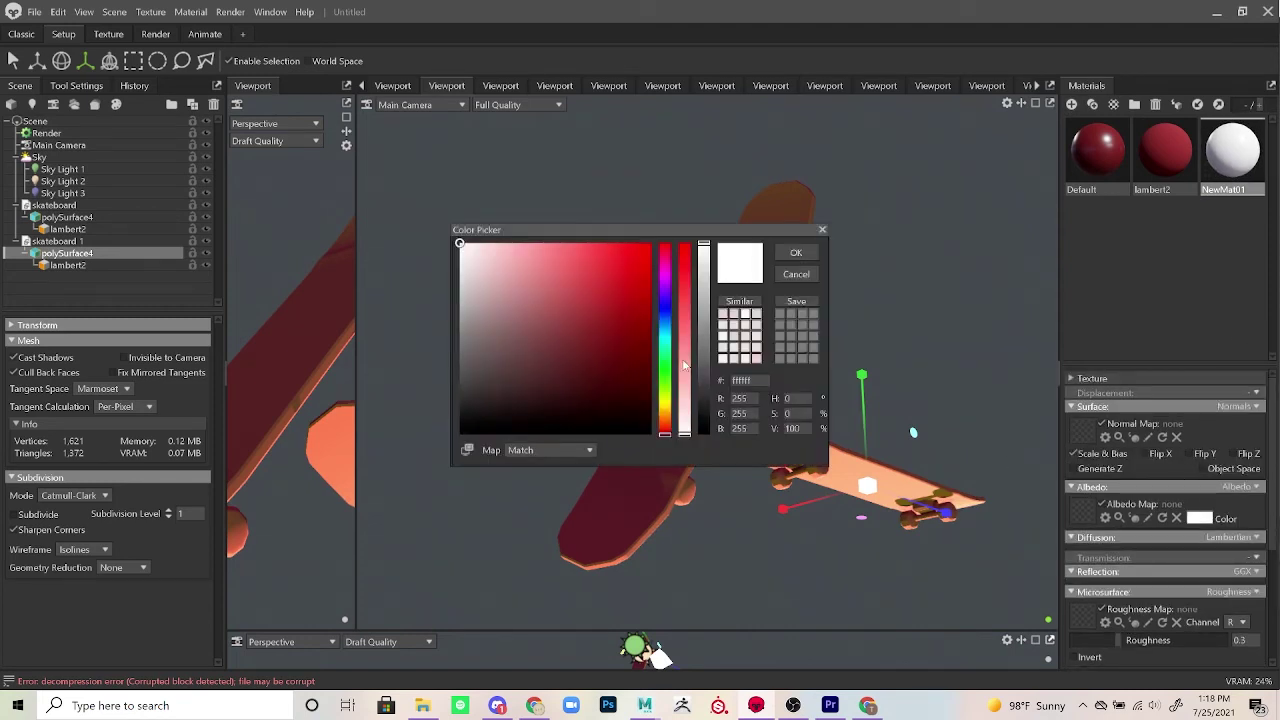
left_click(665, 341)
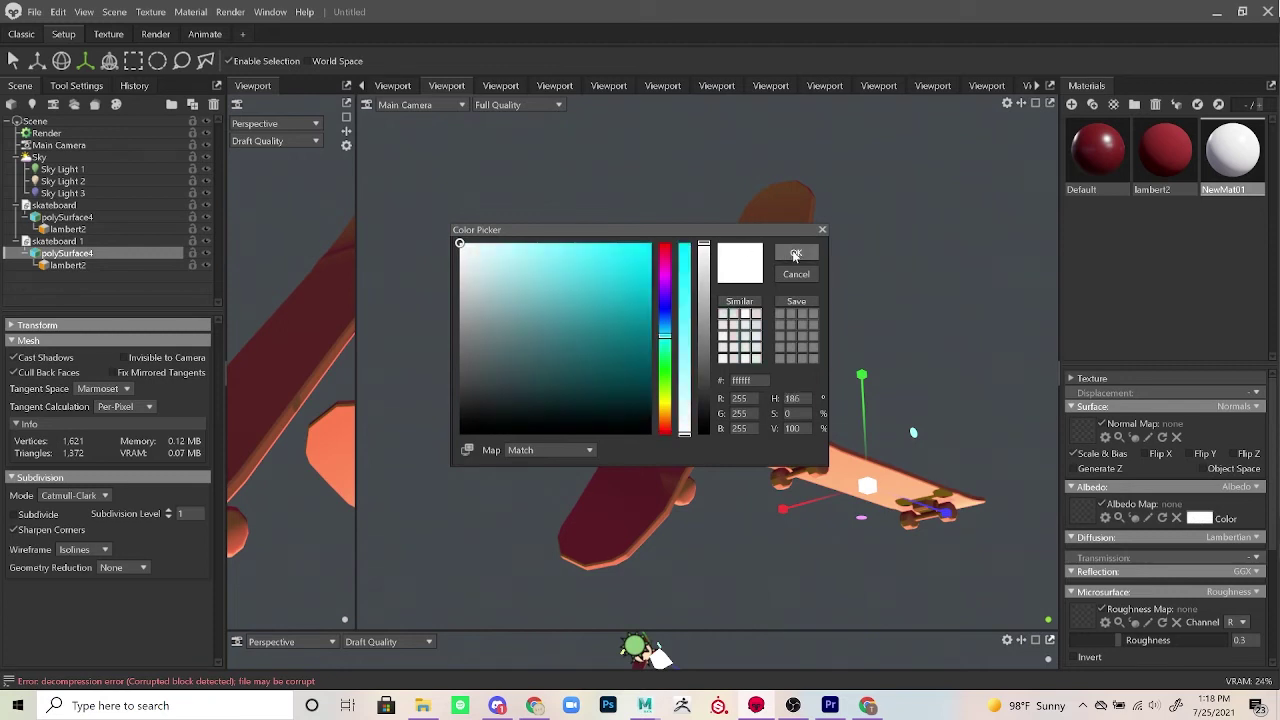
left_click(592, 290)
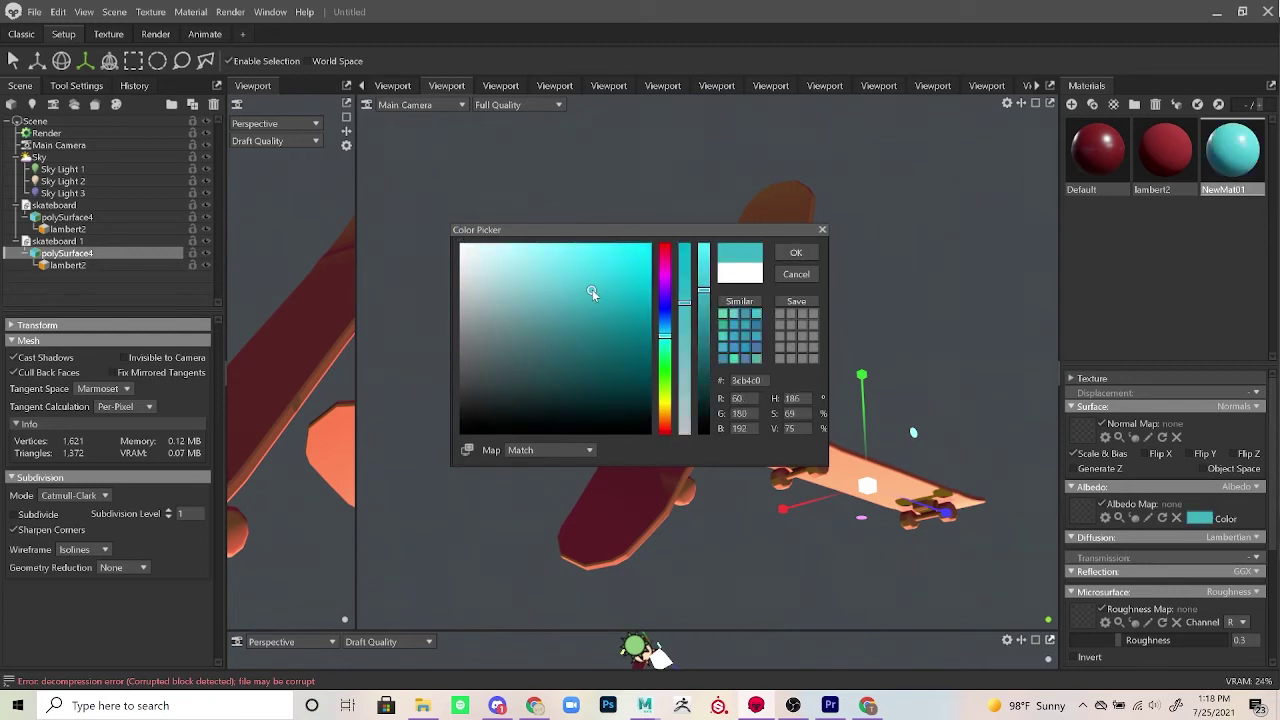
left_click(800, 254)
left_click_drag(1210, 152, 848, 482)
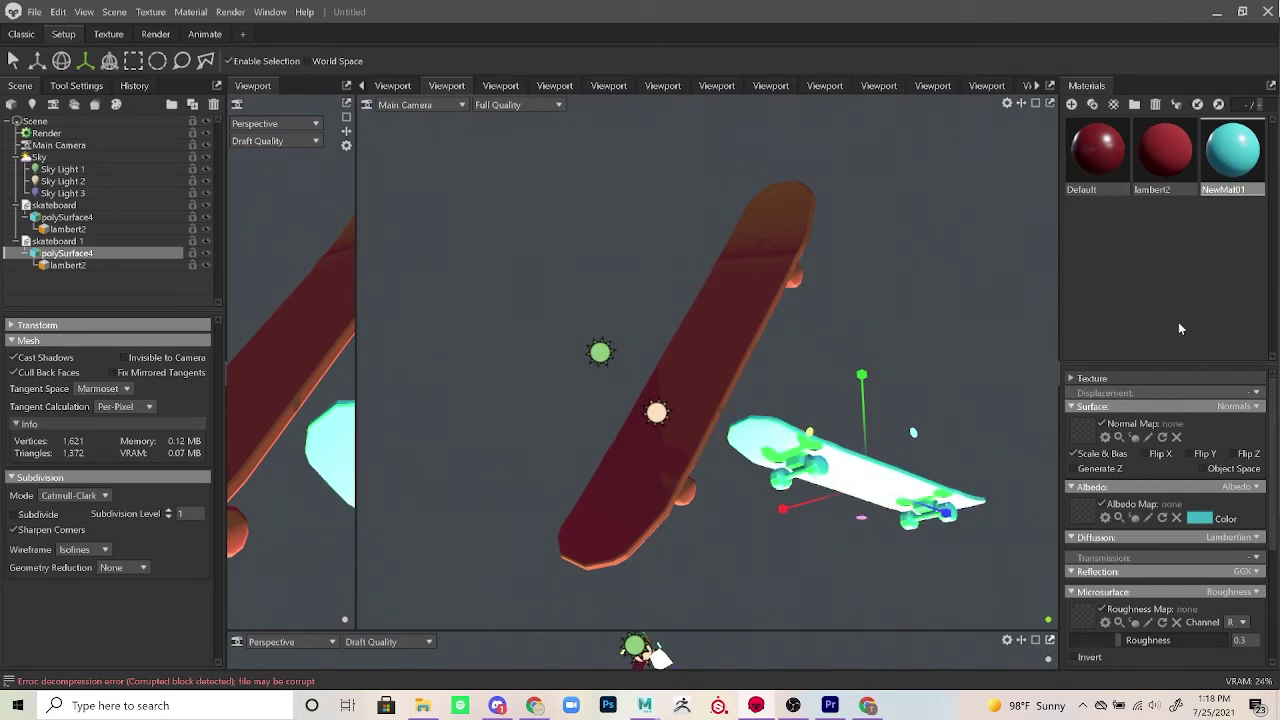
Step: Try purple 843cc0 for the new material's albedo and settle on the dark green 263a00
left_click(1197, 518)
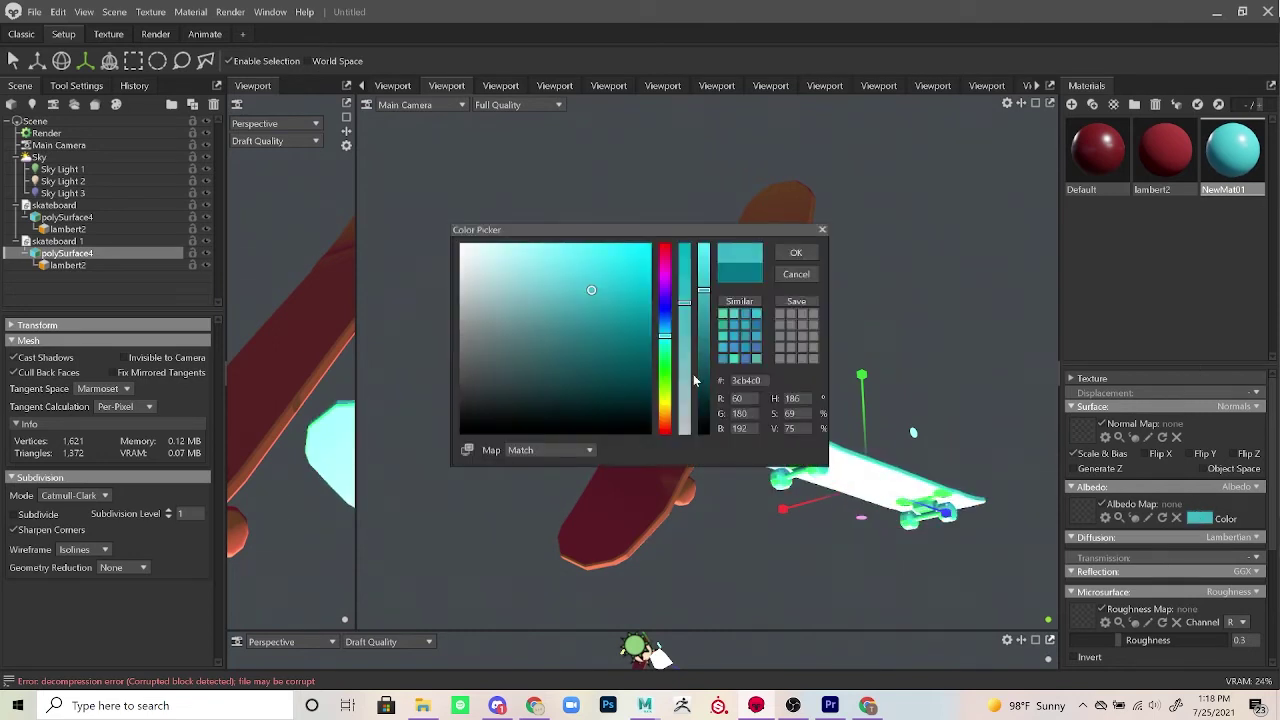
left_click(664, 290)
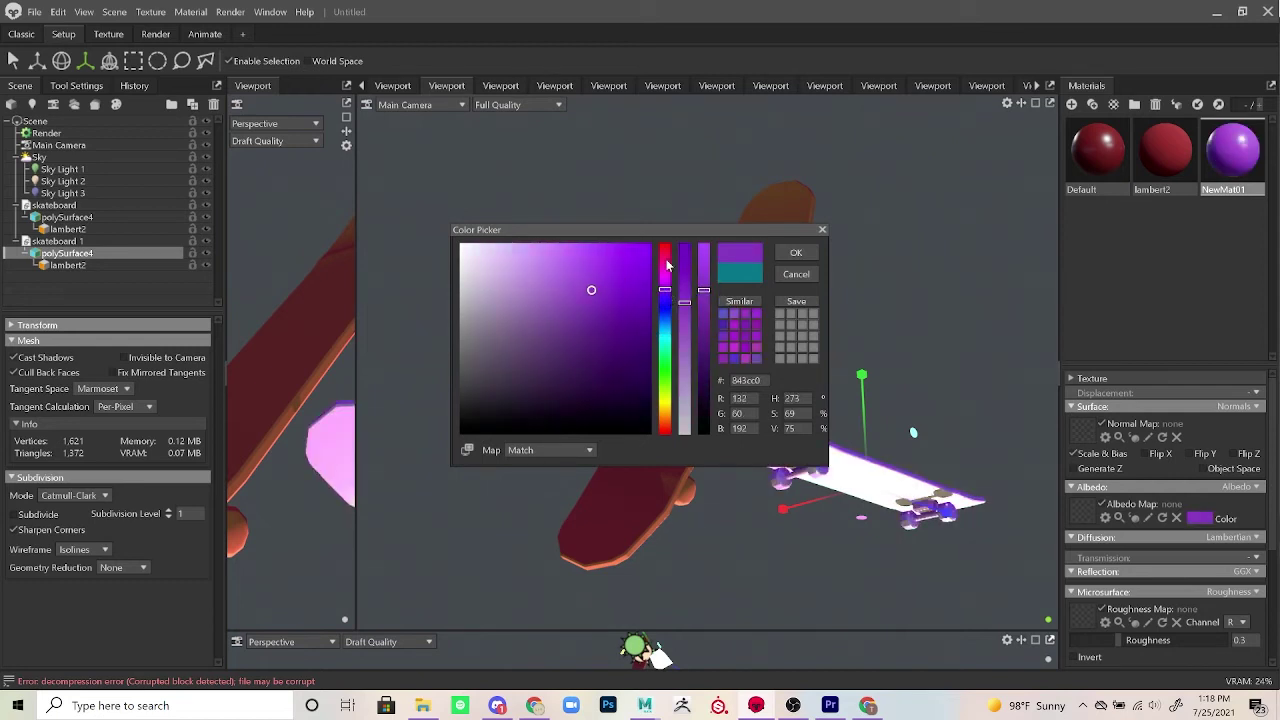
left_click(664, 262)
left_click(664, 395)
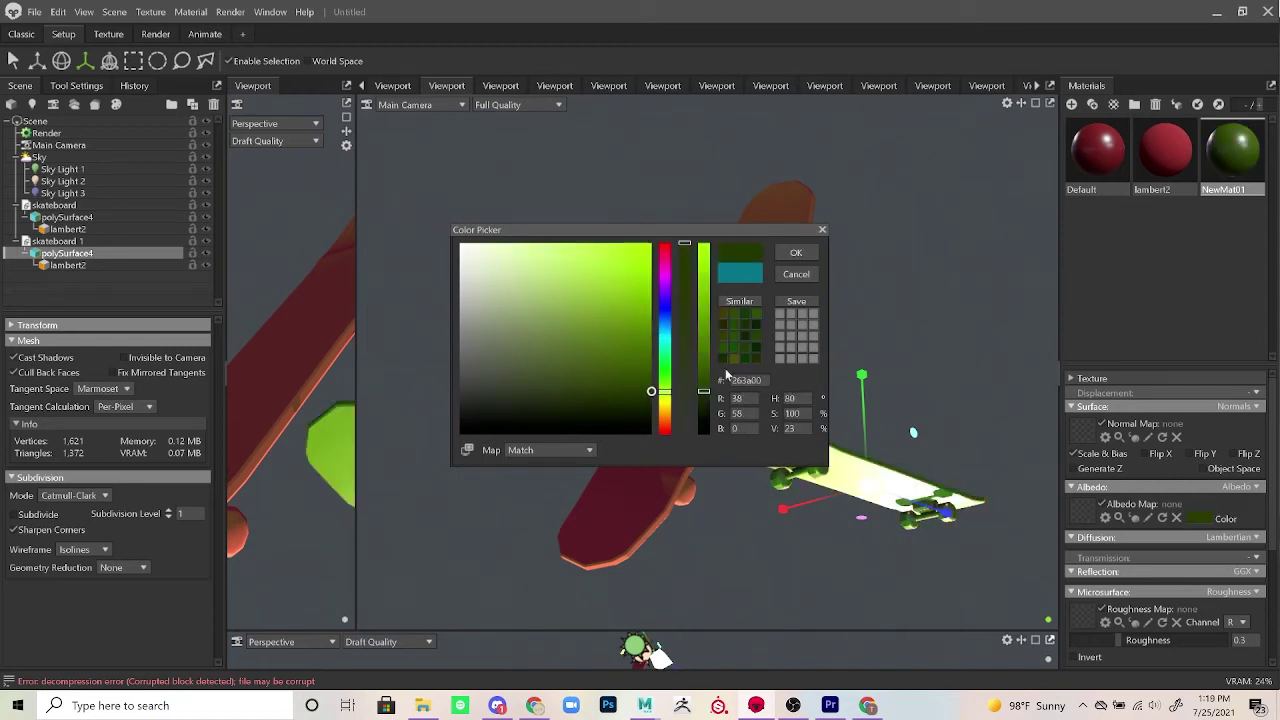
left_click(806, 254)
Step: Rotate the green skateboard to show more of its underside and move it a little away from the red one
key("e")
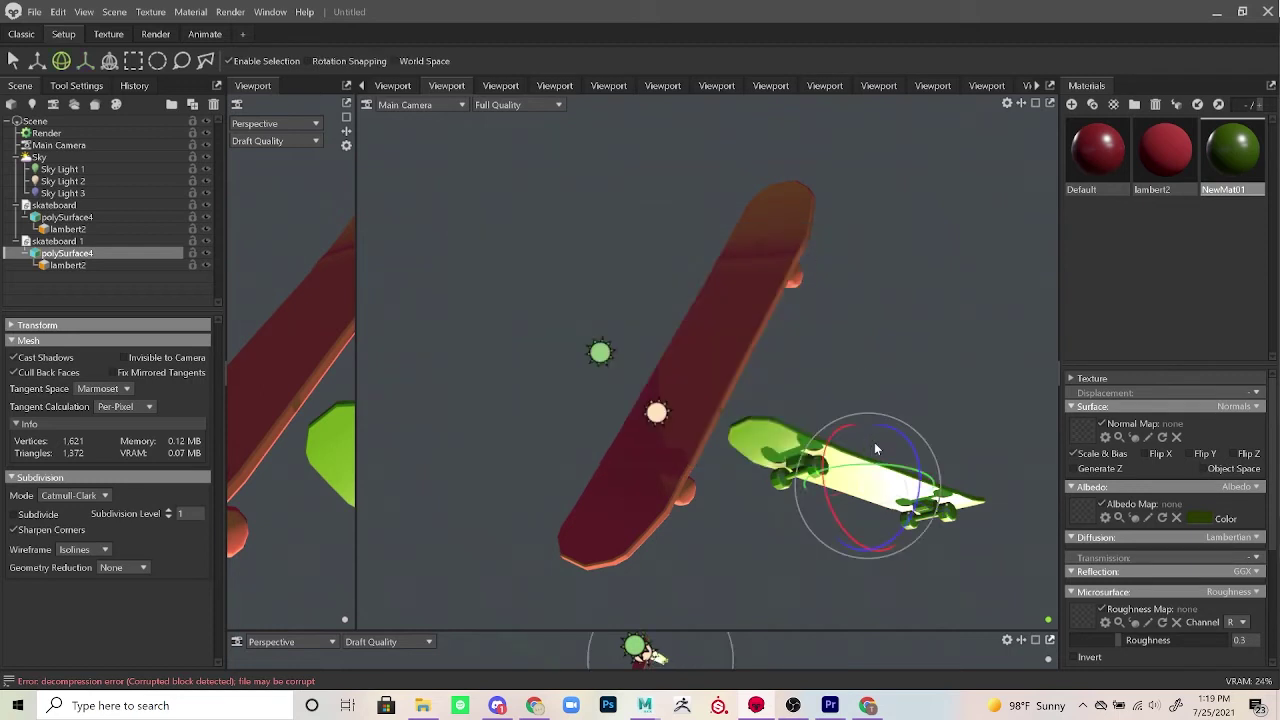
left_click_drag(918, 477, 918, 522)
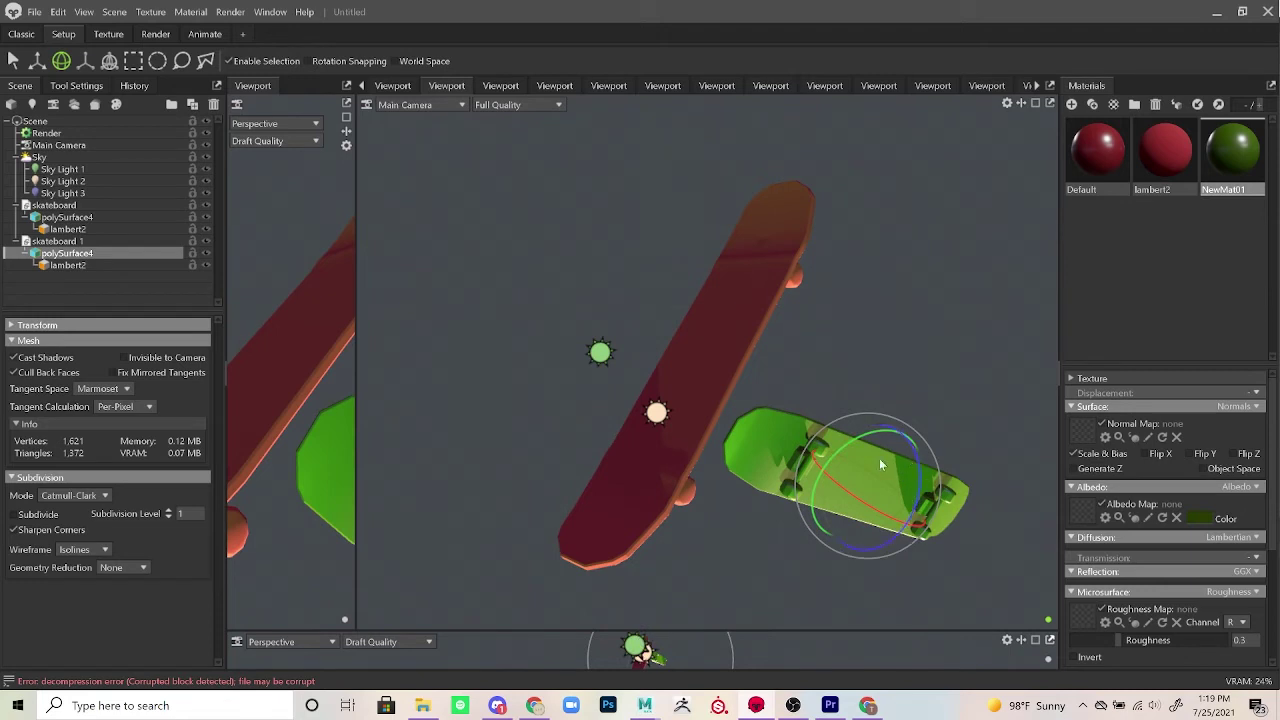
mouse_move(838, 452)
left_mouse_down()
mouse_move(830, 464)
mouse_move(835, 452)
left_mouse_up()
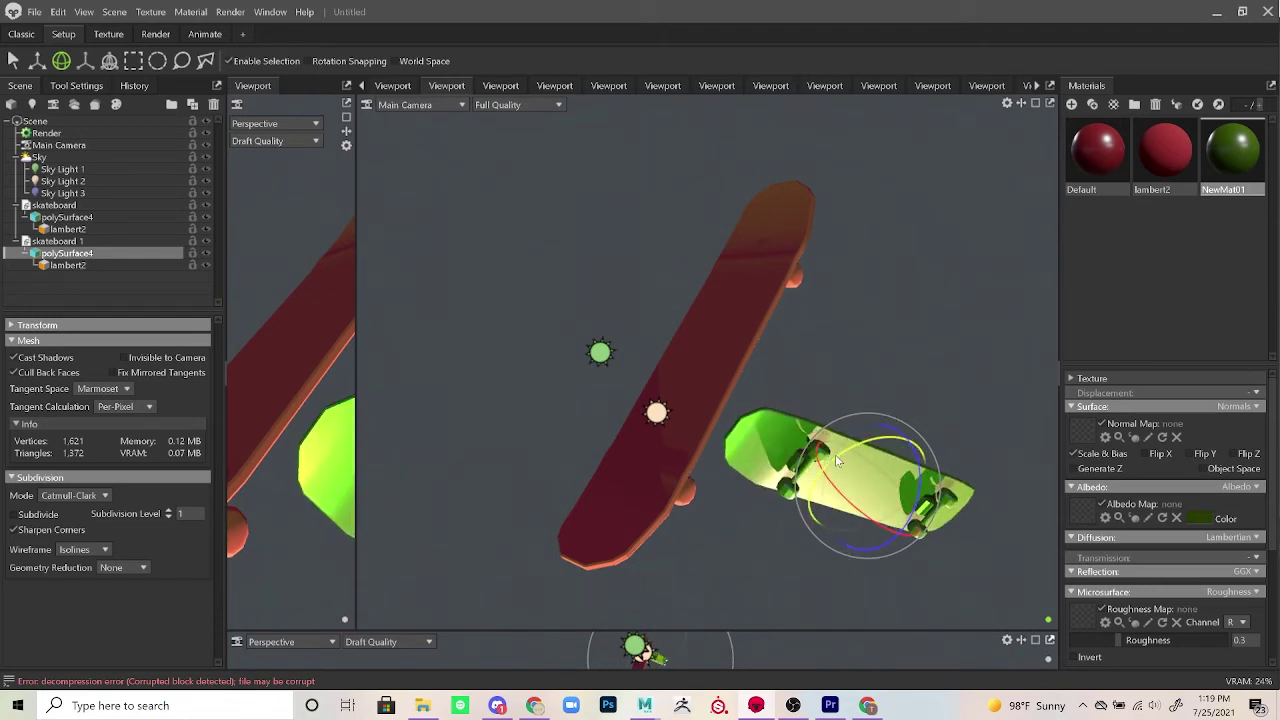
key("w")
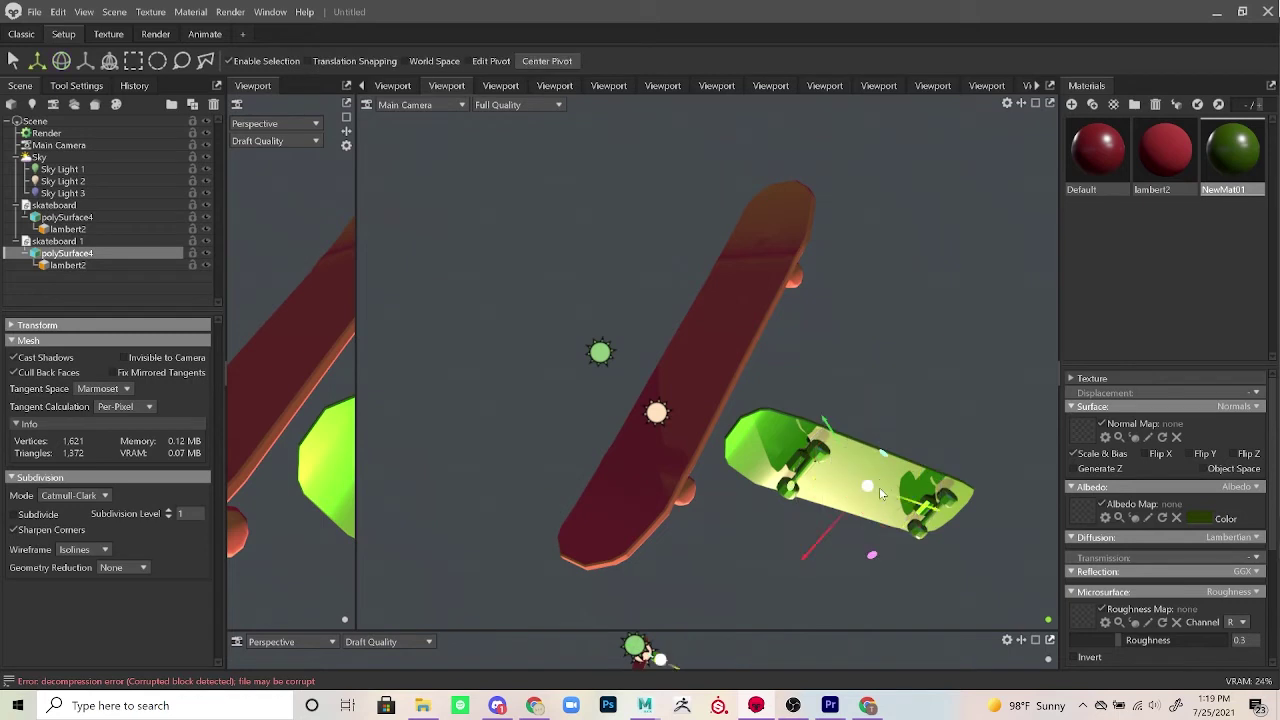
left_click_drag(881, 493, 926, 510)
Step: Shift the red skateboard's mesh slightly toward the green board and duplicate the original skateboard object again
left_click(706, 385)
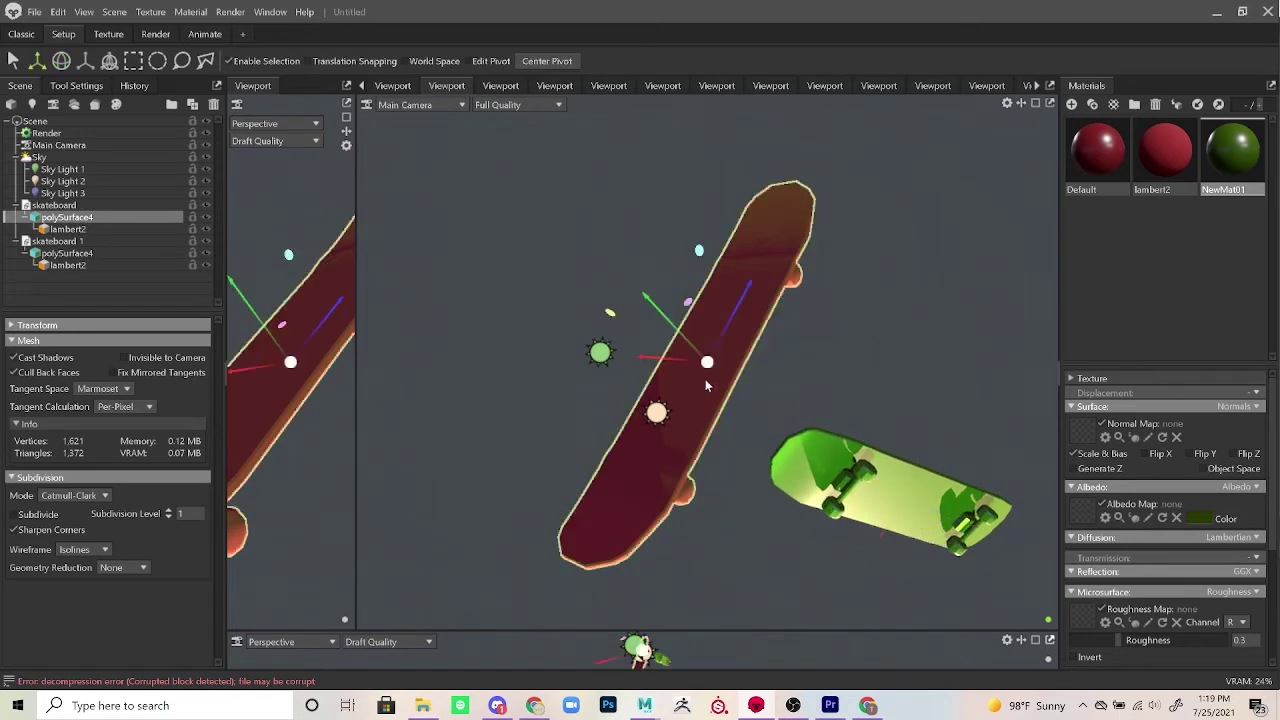
left_click_drag(706, 360, 733, 368)
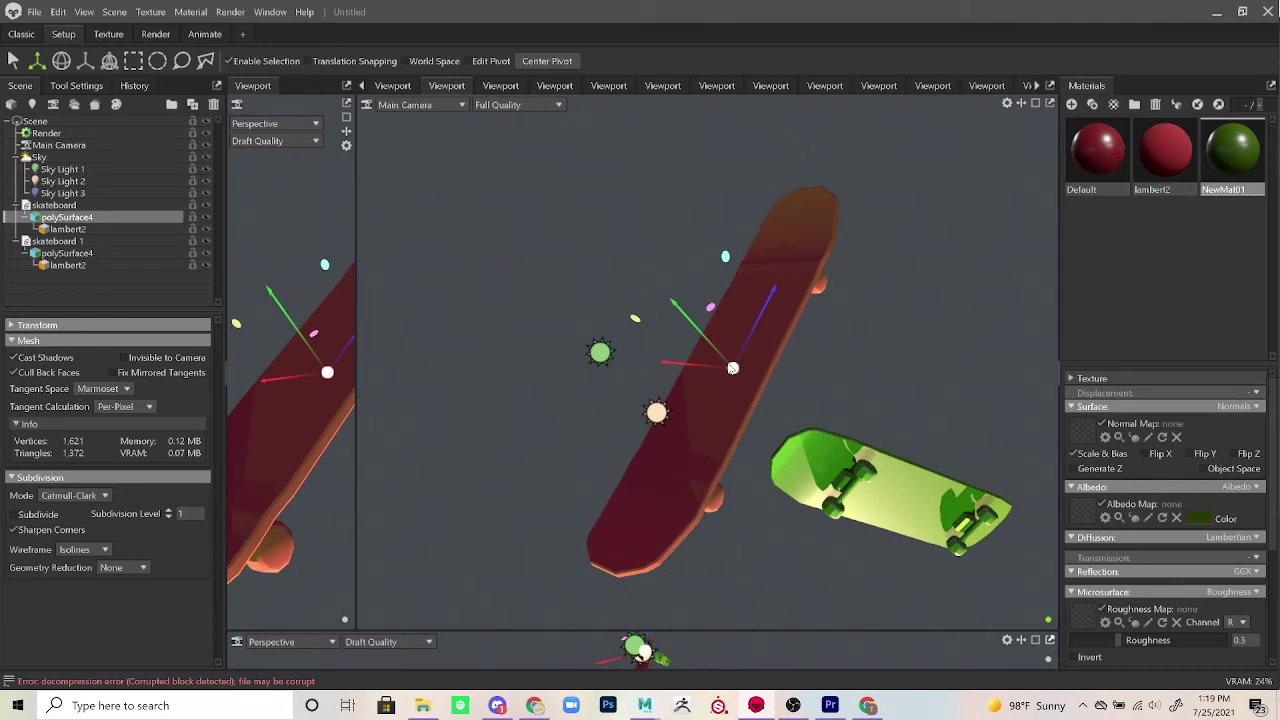
left_click(97, 207)
key("ctrl+d")
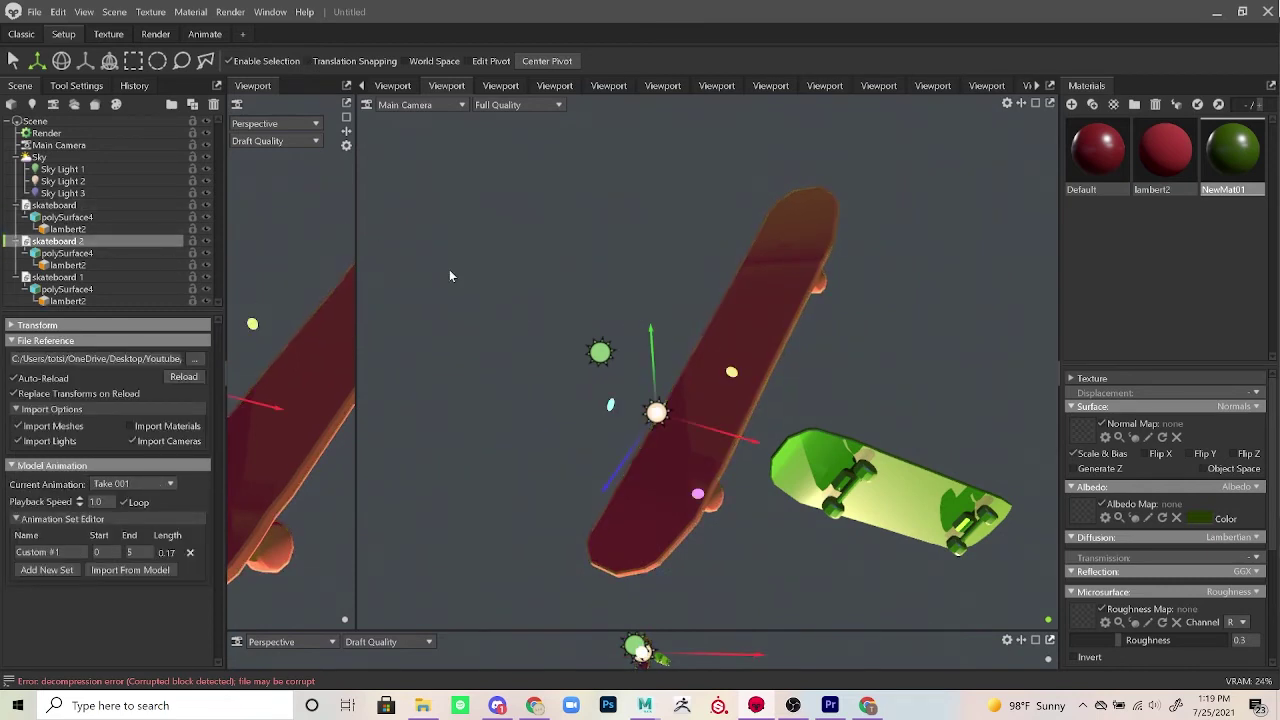
Step: Move the newest skateboard duplicate to the upper left of the original board and rotate it to expose its wheels and underside
left_click_drag(656, 412, 440, 288)
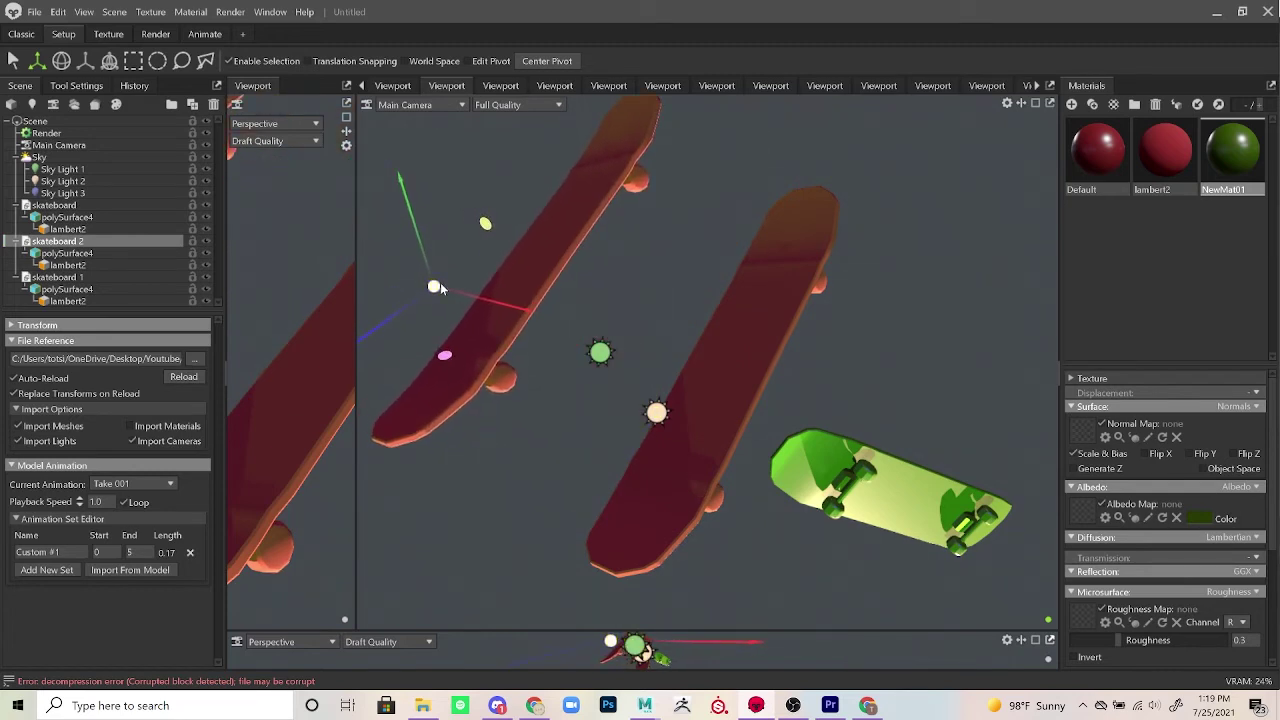
key("e")
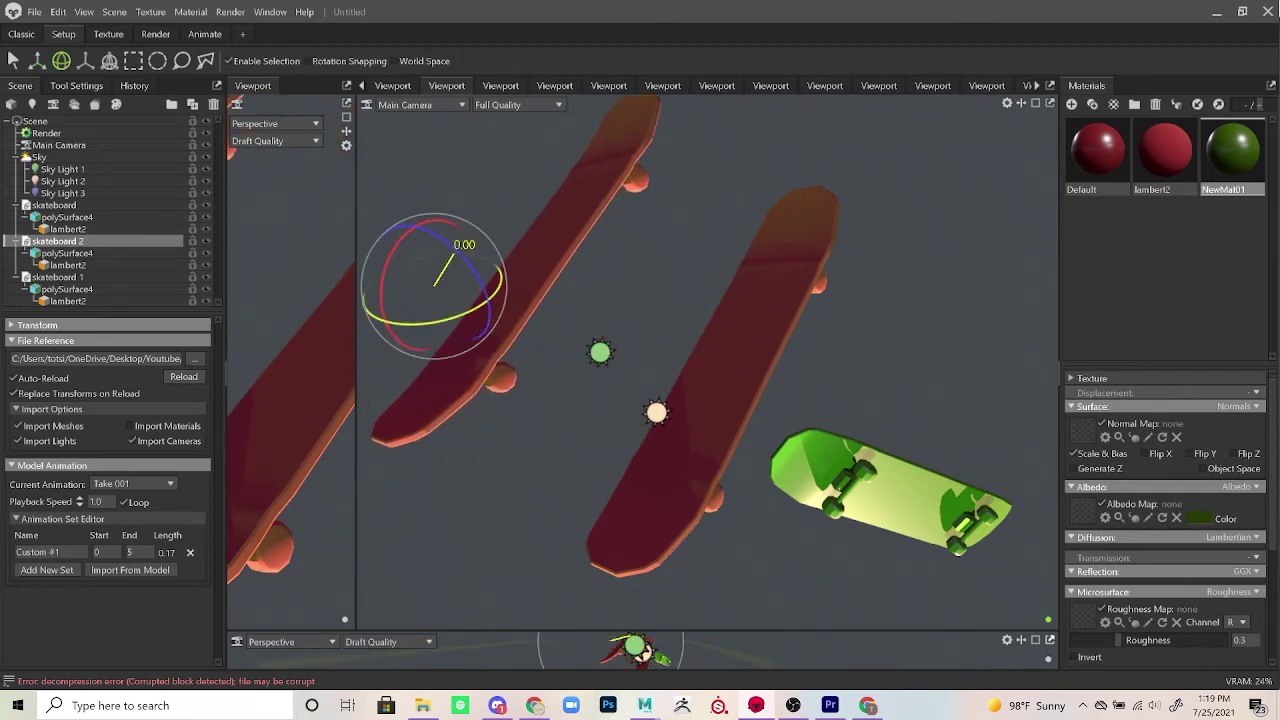
left_click_drag(458, 250, 492, 268)
left_click_drag(416, 229, 495, 250)
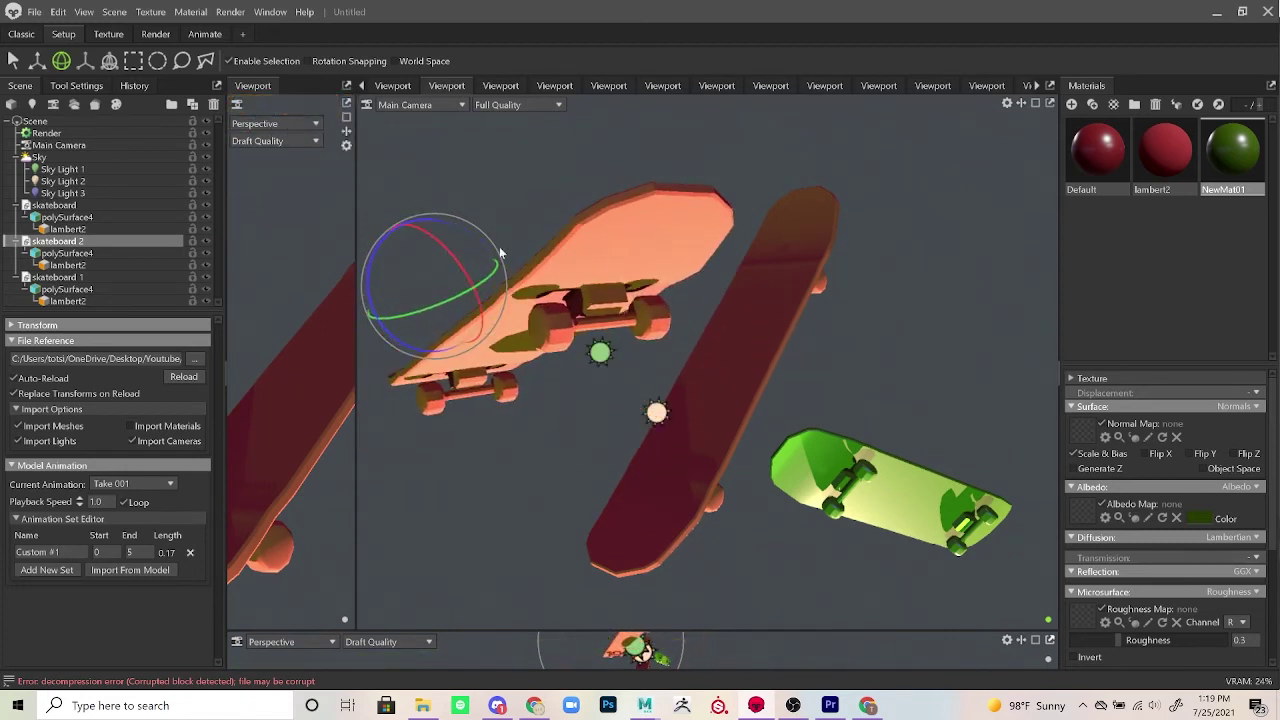
key("w")
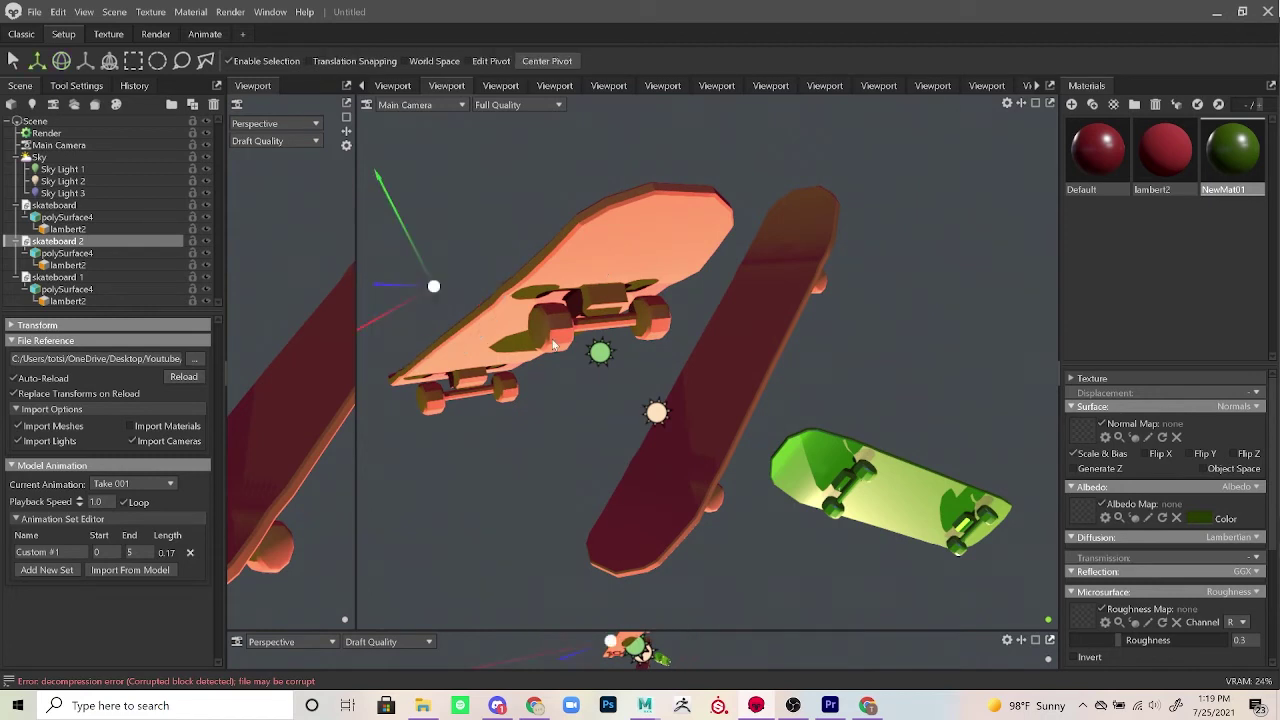
left_click_drag(364, 335, 343, 264)
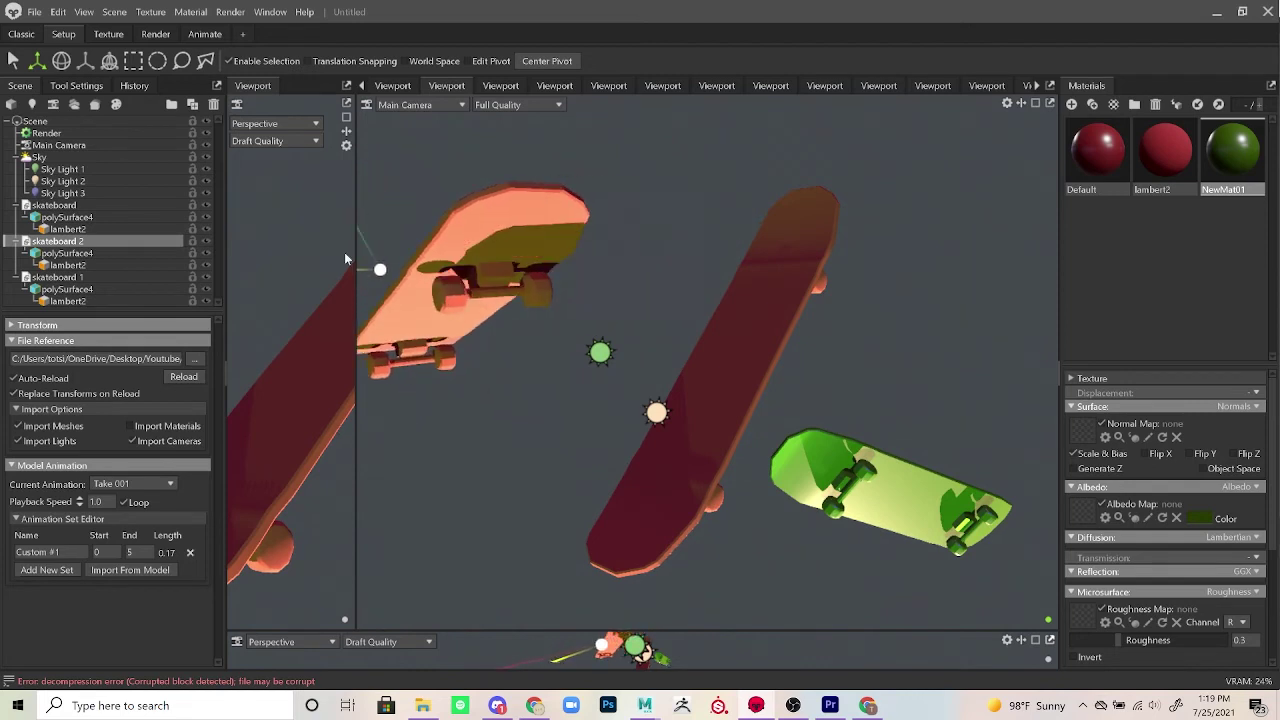
Step: Widen the main camera view and shift the mesh of the newest duplicate lower in the frame
left_click(355, 305)
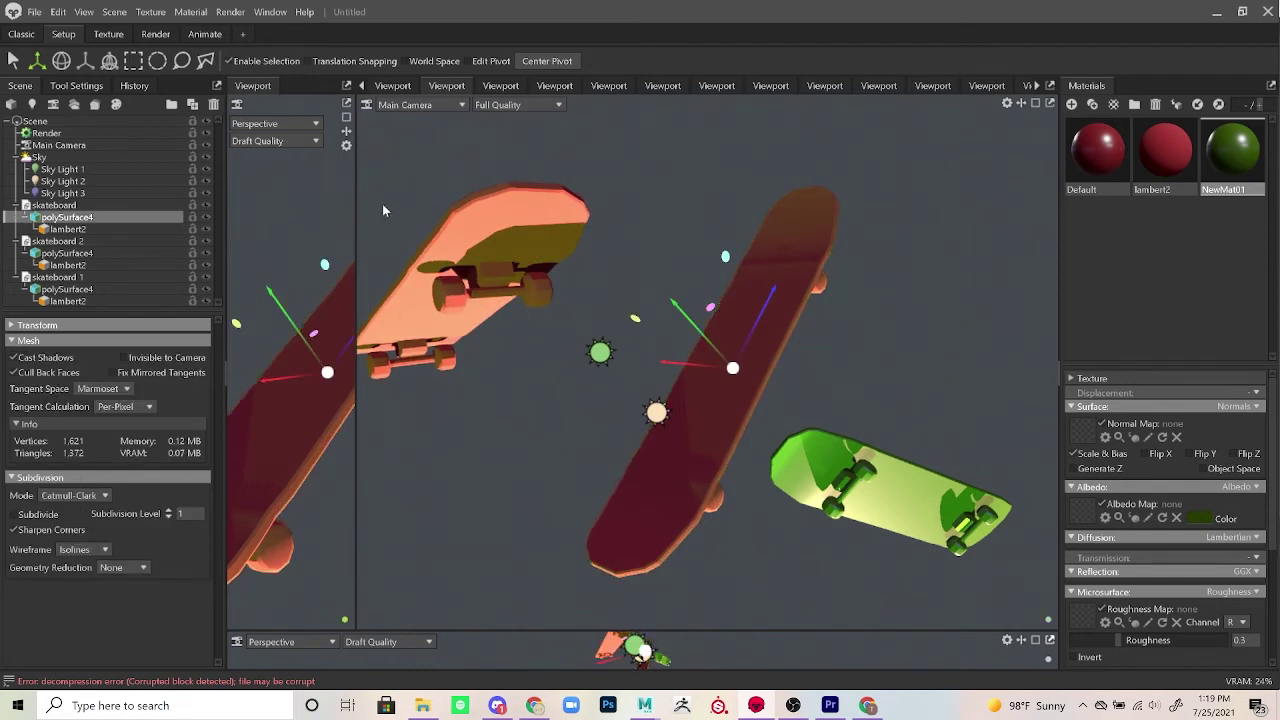
left_click(446, 290)
left_click_drag(354, 229, 229, 226)
left_click_drag(425, 290, 390, 328)
Step: Rotate the newest duplicate's mesh around several axes until it is seen nearly edge-on
key("e")
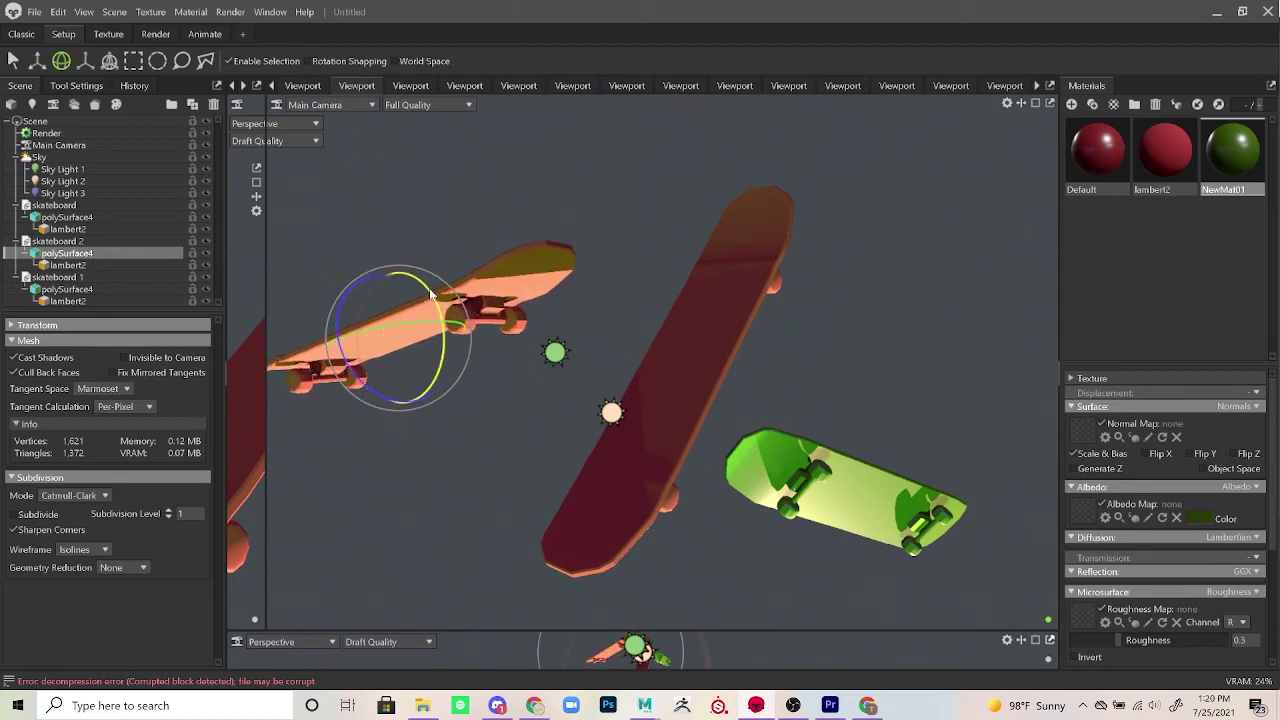
left_click_drag(407, 284, 428, 280)
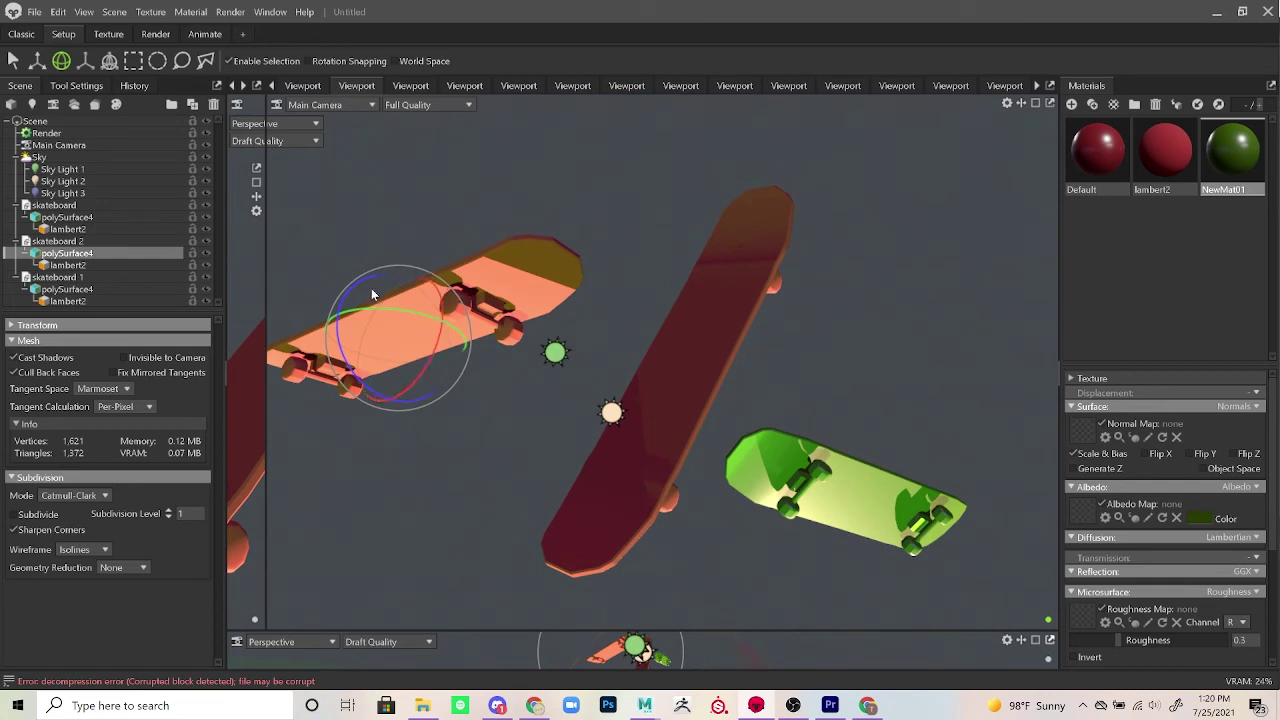
left_click_drag(354, 296, 337, 334)
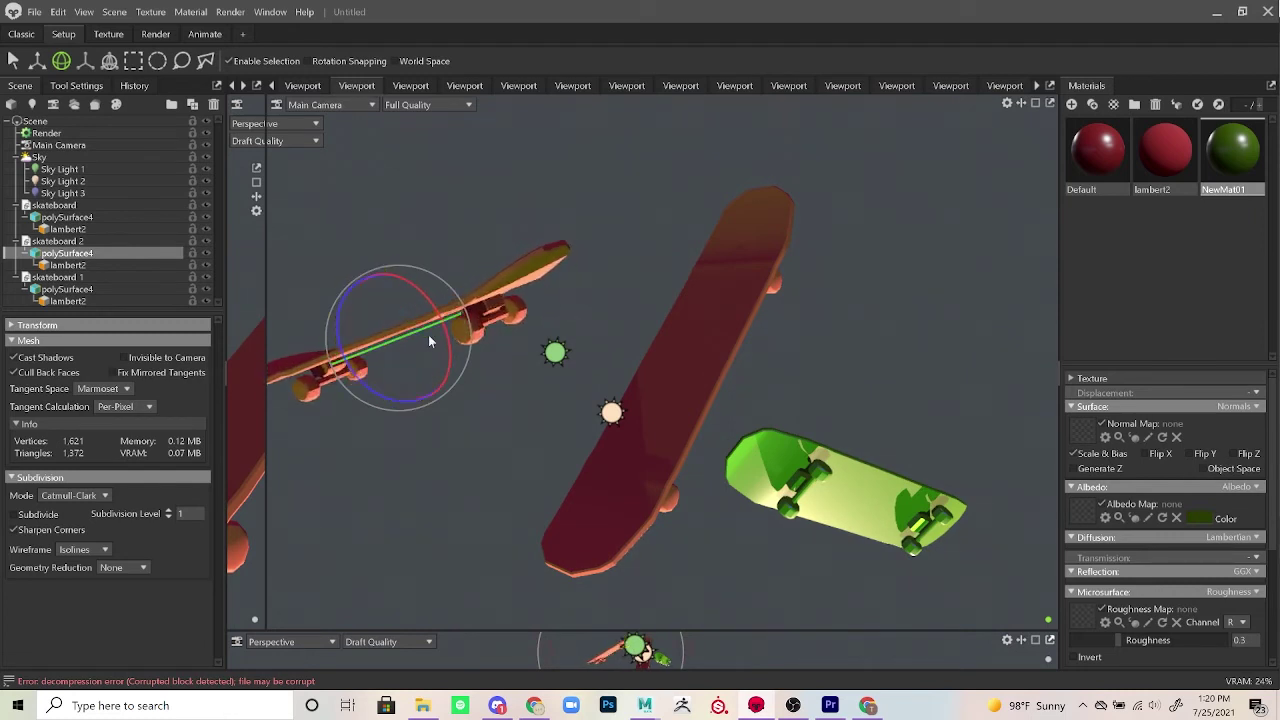
left_click_drag(423, 331, 459, 314)
Step: Raise the newest duplicate toward the upper part of the camera frame and turn its underside to the camera
key("w")
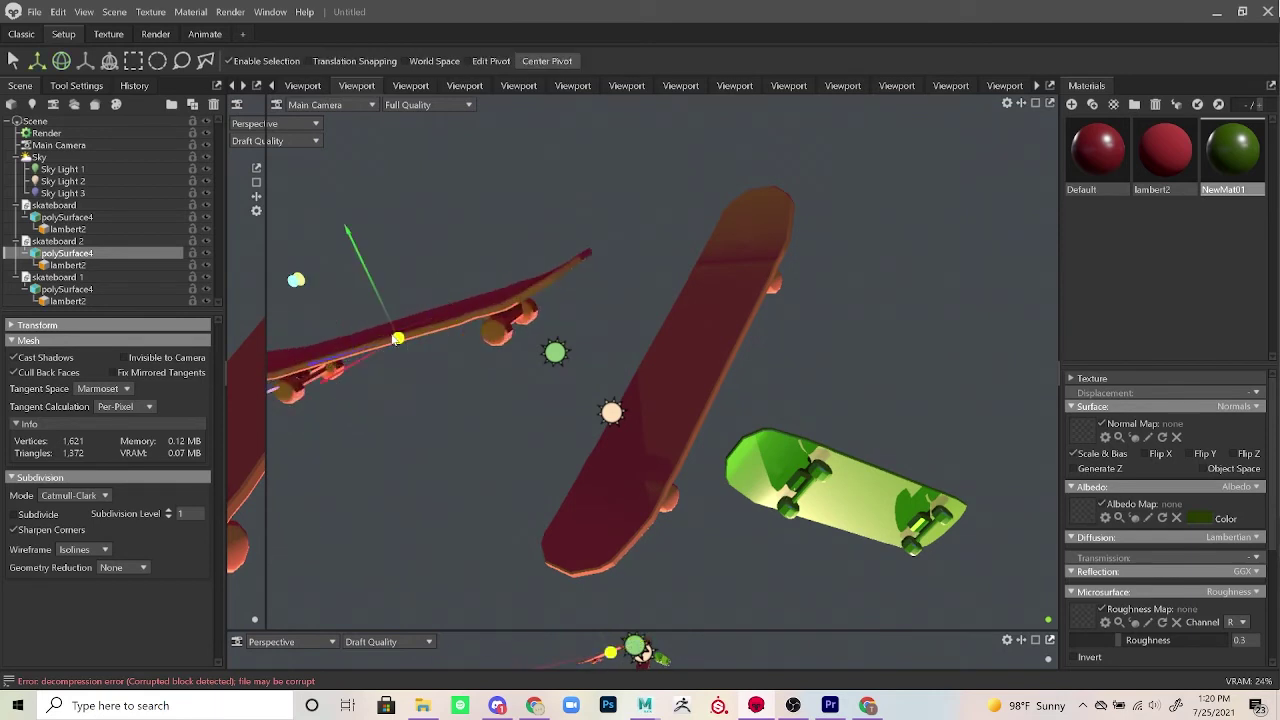
left_click_drag(397, 341, 460, 263)
key("e")
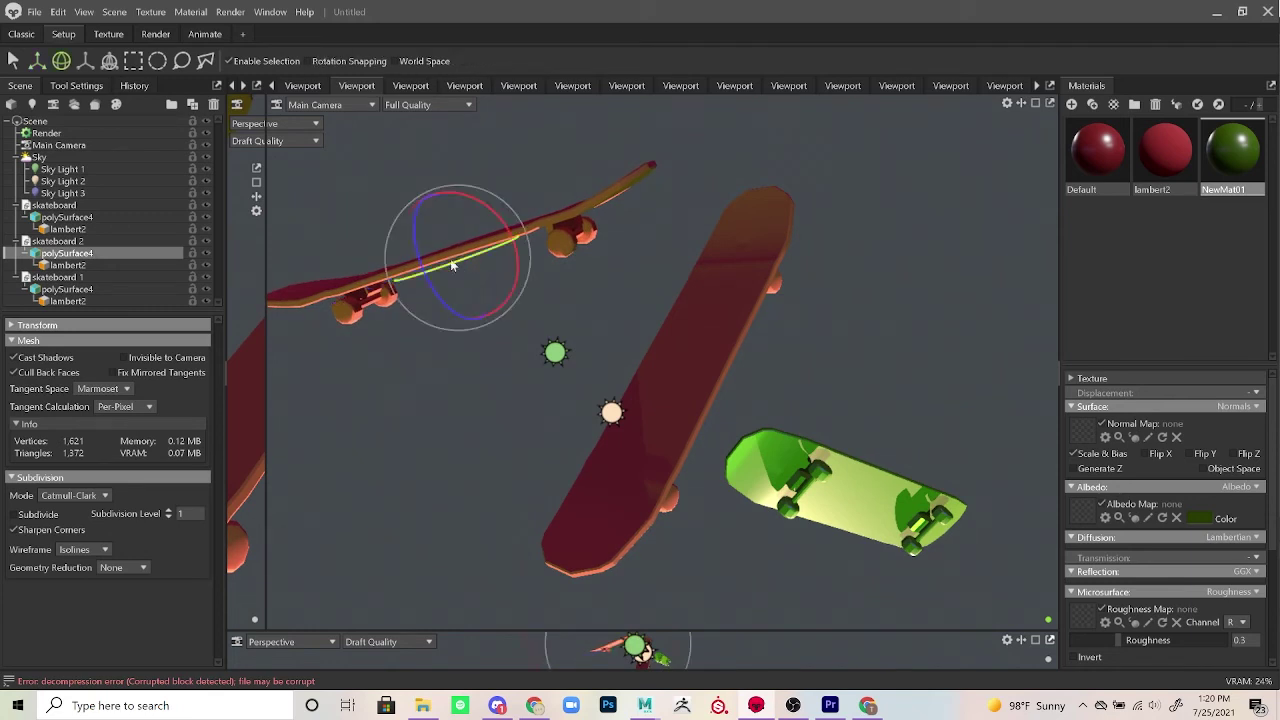
left_click_drag(418, 248, 490, 255)
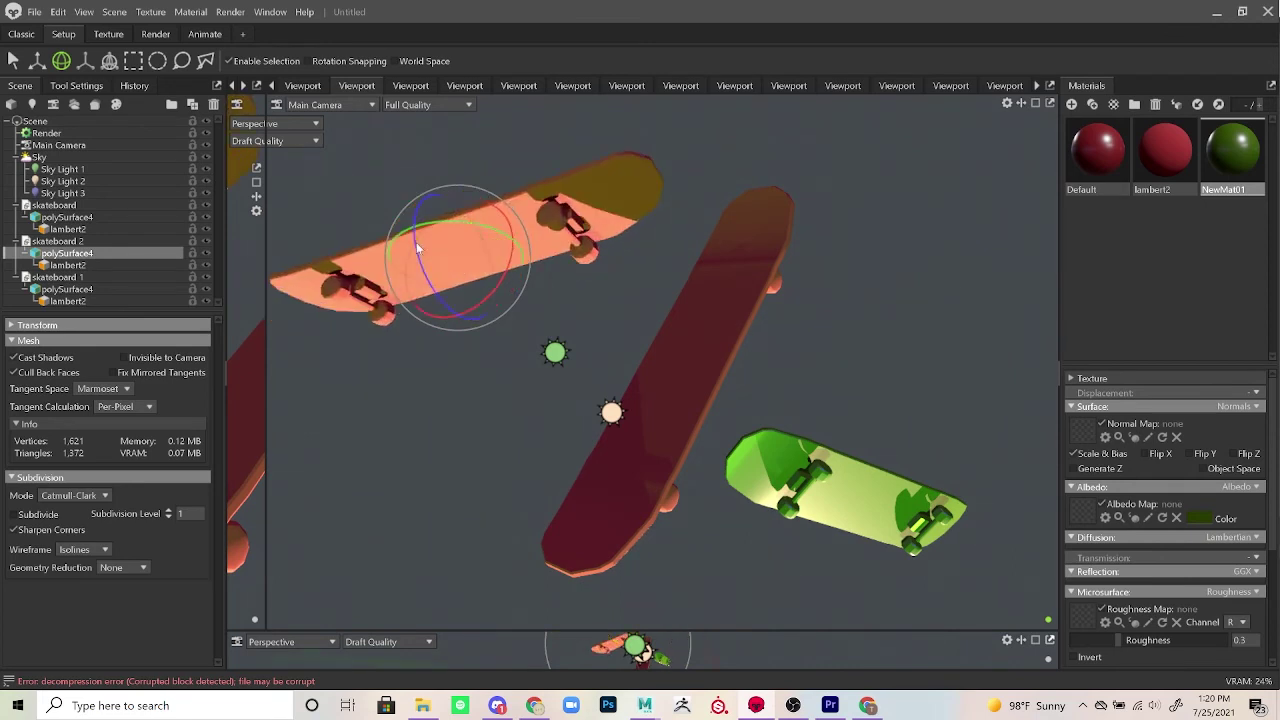
Step: Scale the central red skateboard up a little and the newest orange-lit duplicate down slightly
left_click(722, 297)
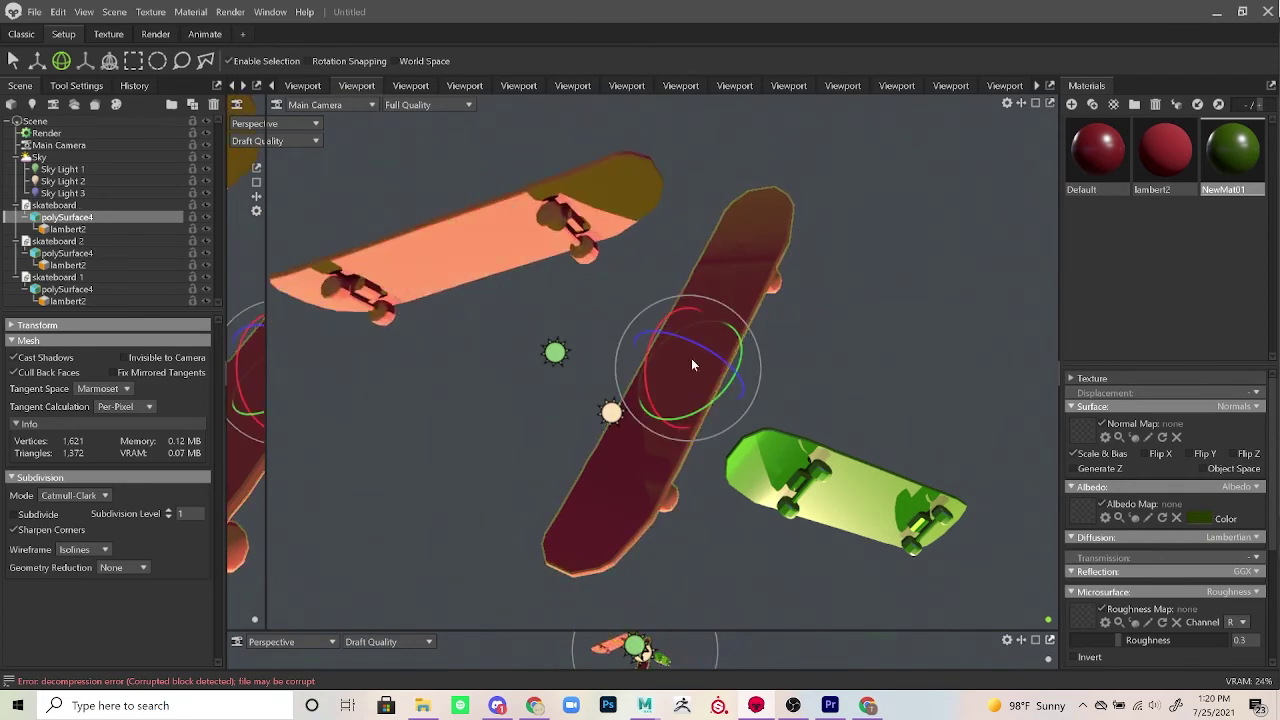
key("w")
mouse_move(687, 371)
left_mouse_down()
mouse_move(716, 369)
mouse_move(698, 371)
left_mouse_up()
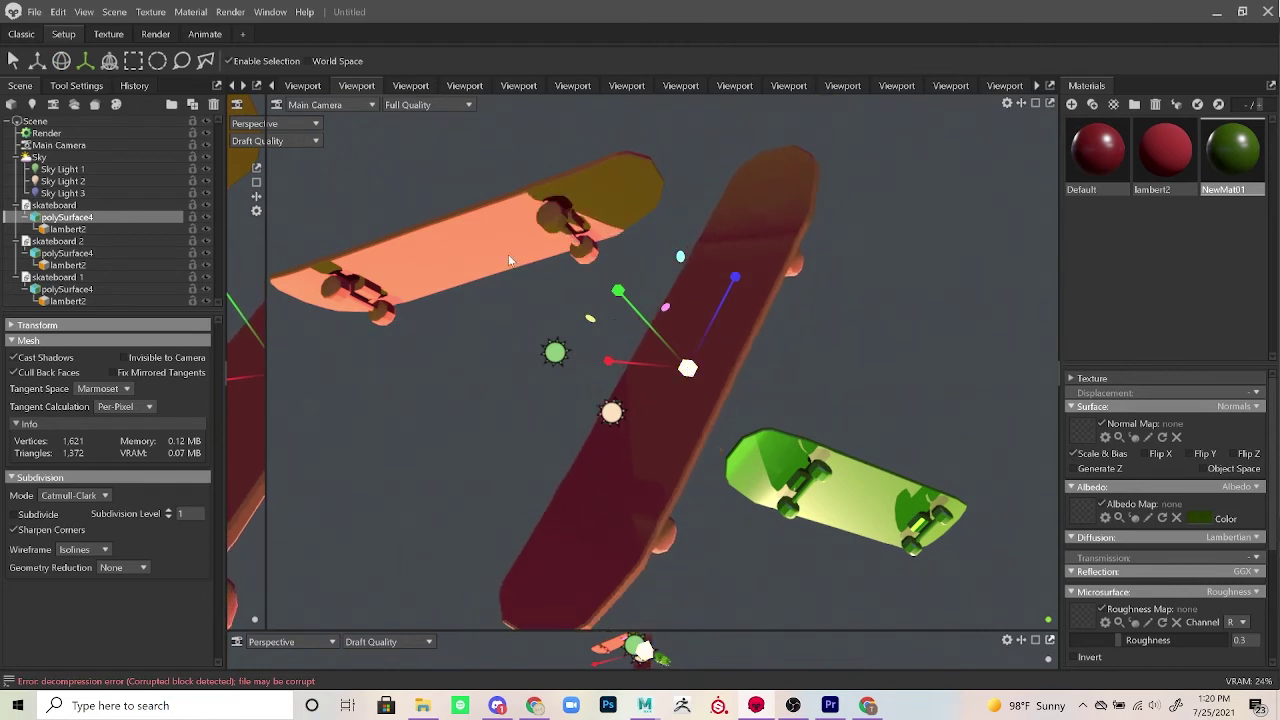
left_click(509, 260)
mouse_move(457, 258)
left_mouse_down()
mouse_move(430, 258)
mouse_move(448, 258)
left_mouse_up()
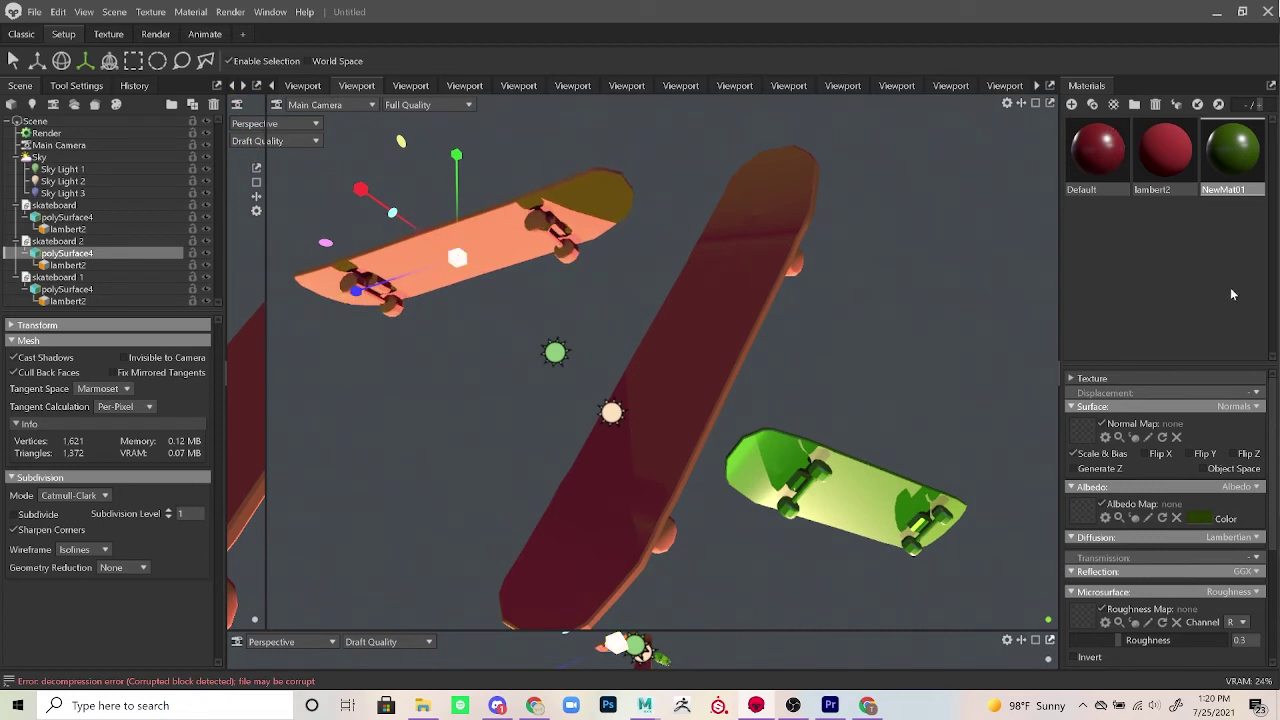
Step: Create a new material with a blue-violet albedo color and apply it to the newest skateboard duplicate
left_click(1072, 106)
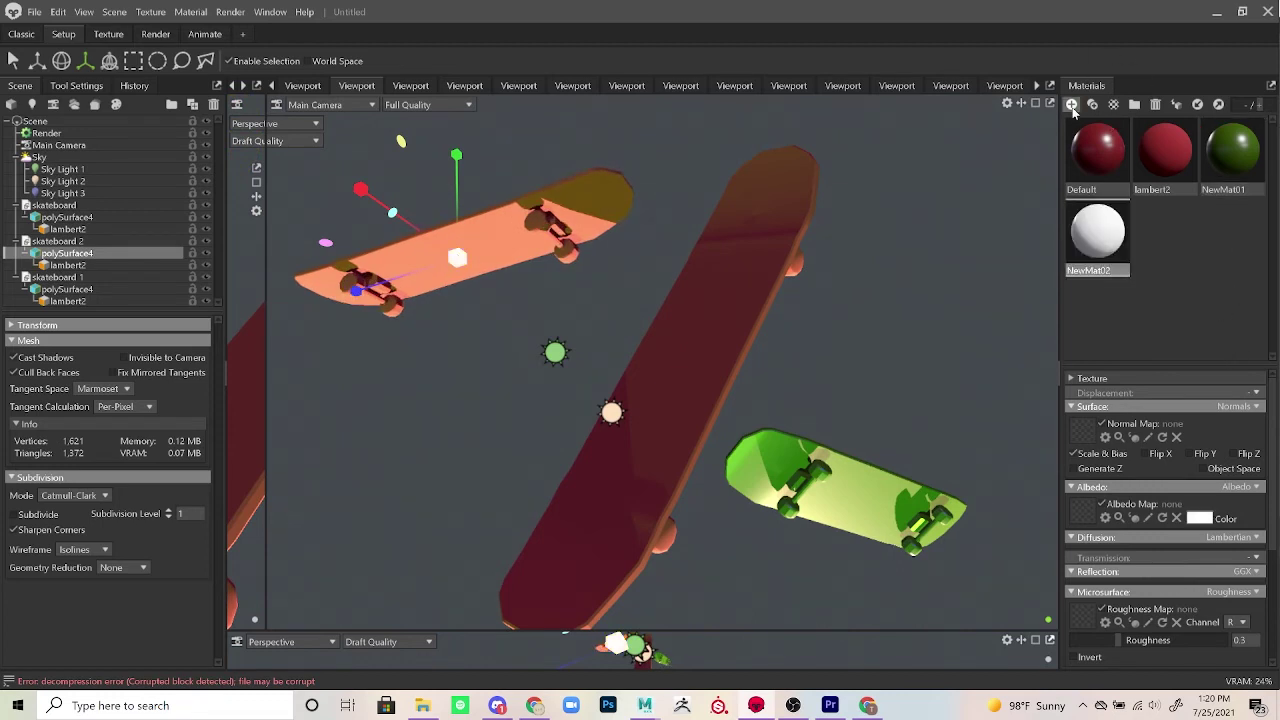
left_click(1200, 518)
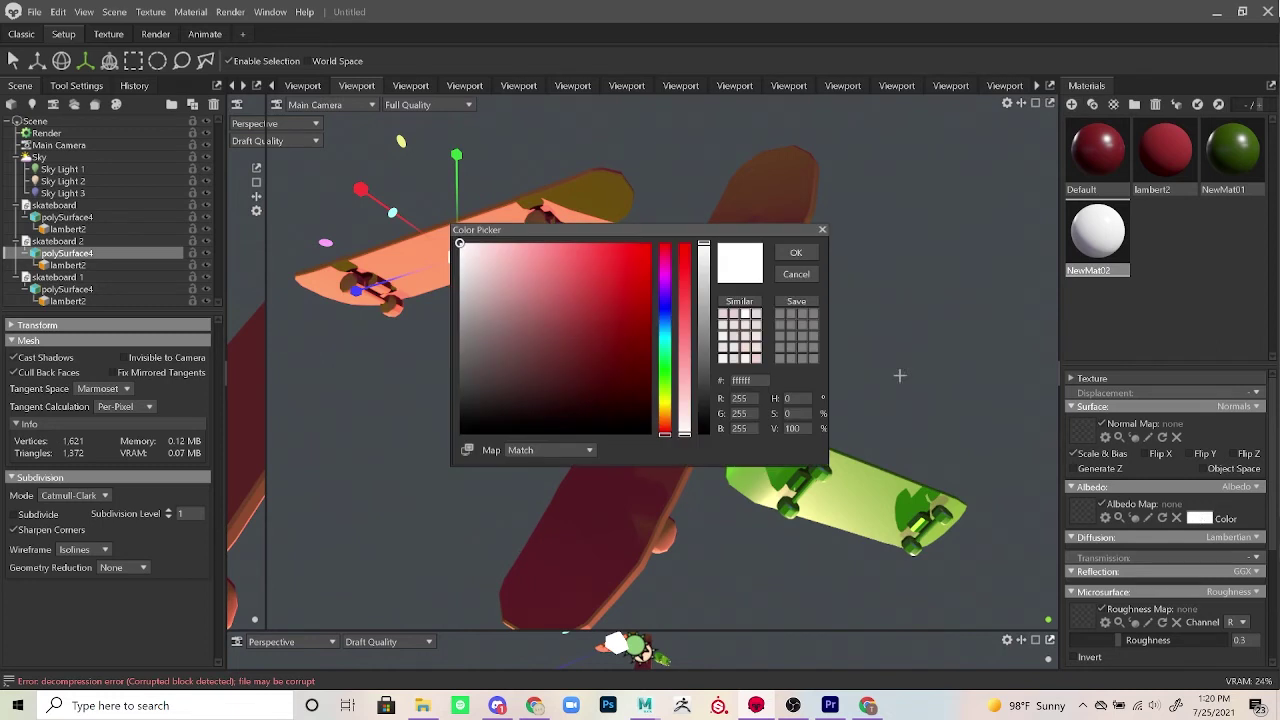
left_click(666, 316)
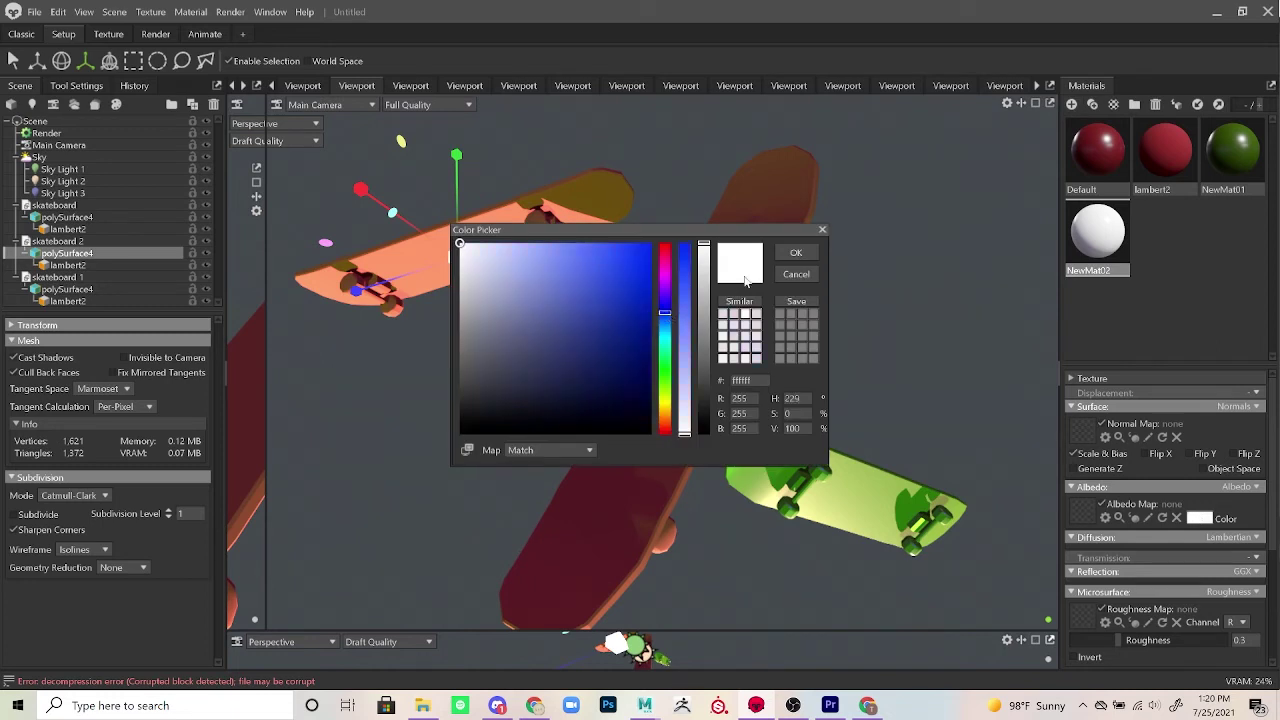
left_click(786, 255)
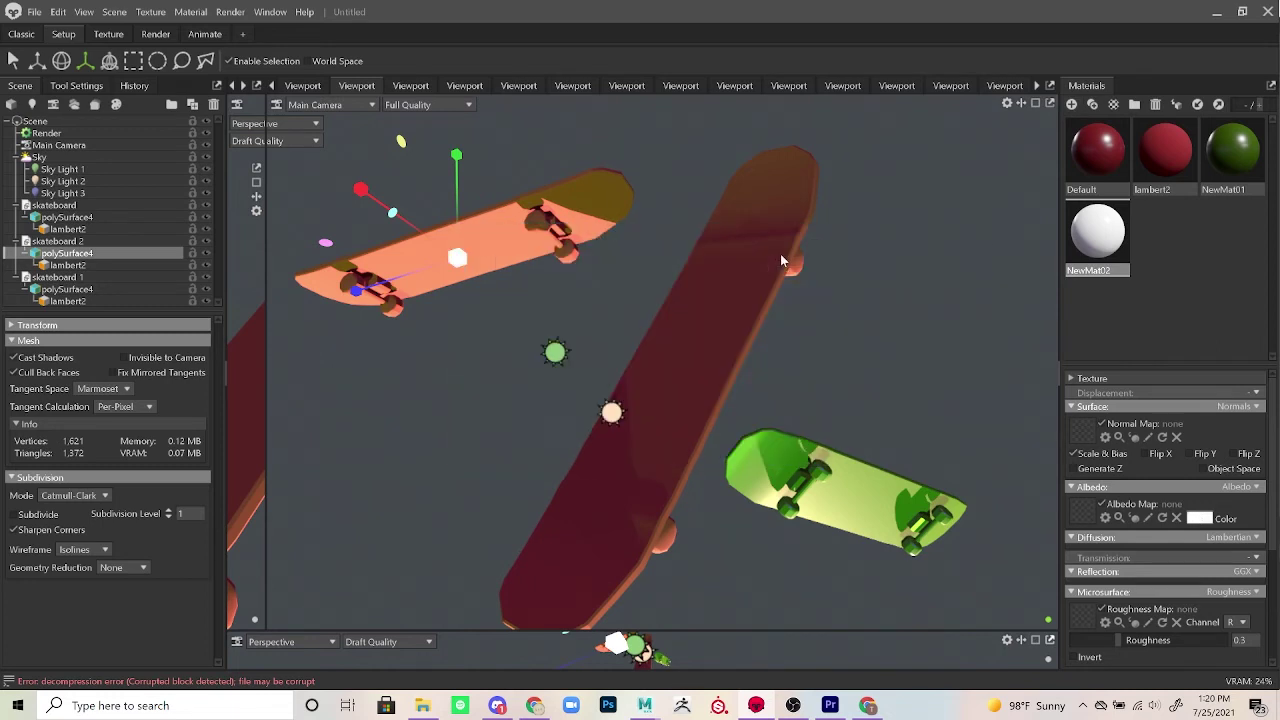
left_click(1200, 518)
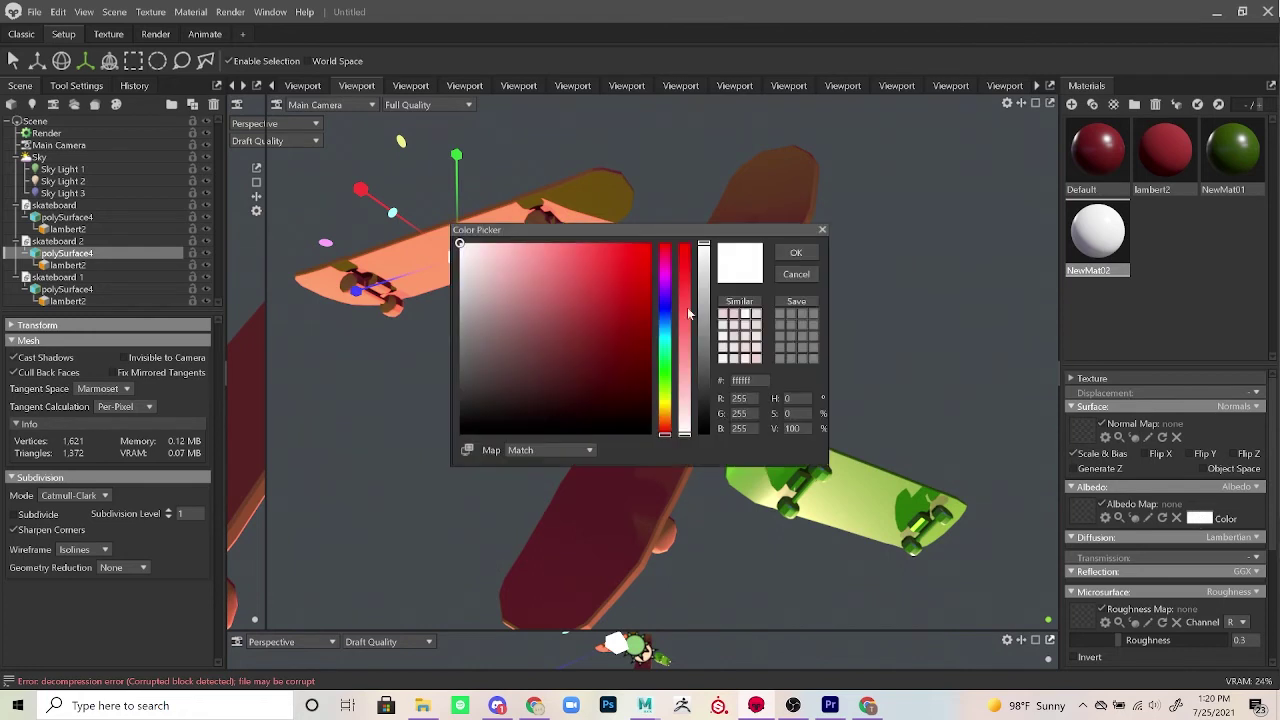
left_click(666, 306)
left_click(603, 262)
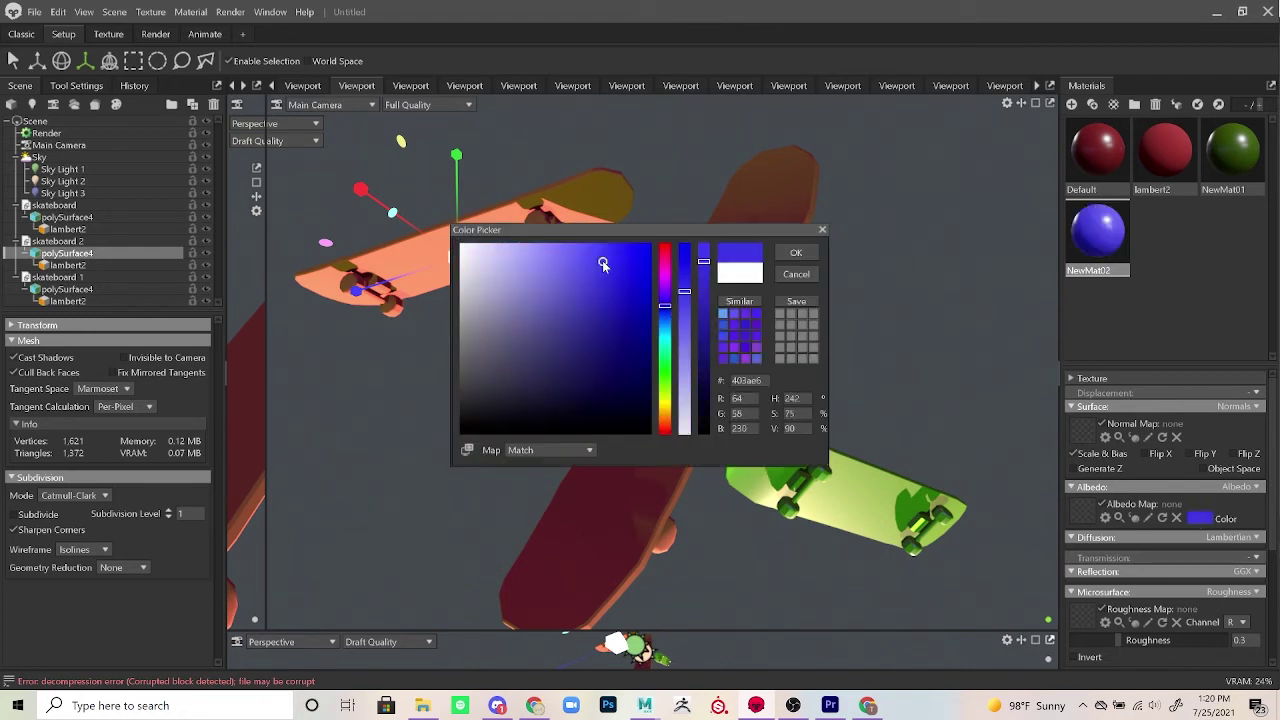
left_click(586, 252)
left_click(796, 254)
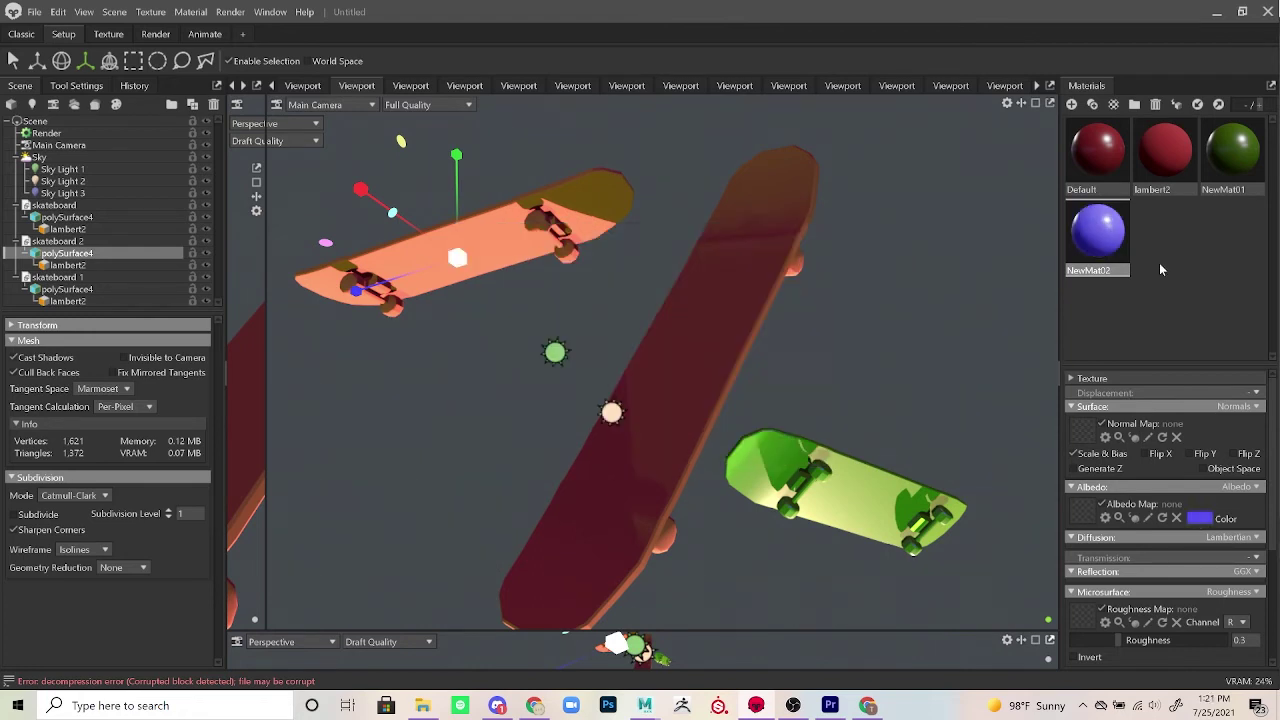
left_click_drag(1105, 240, 594, 216)
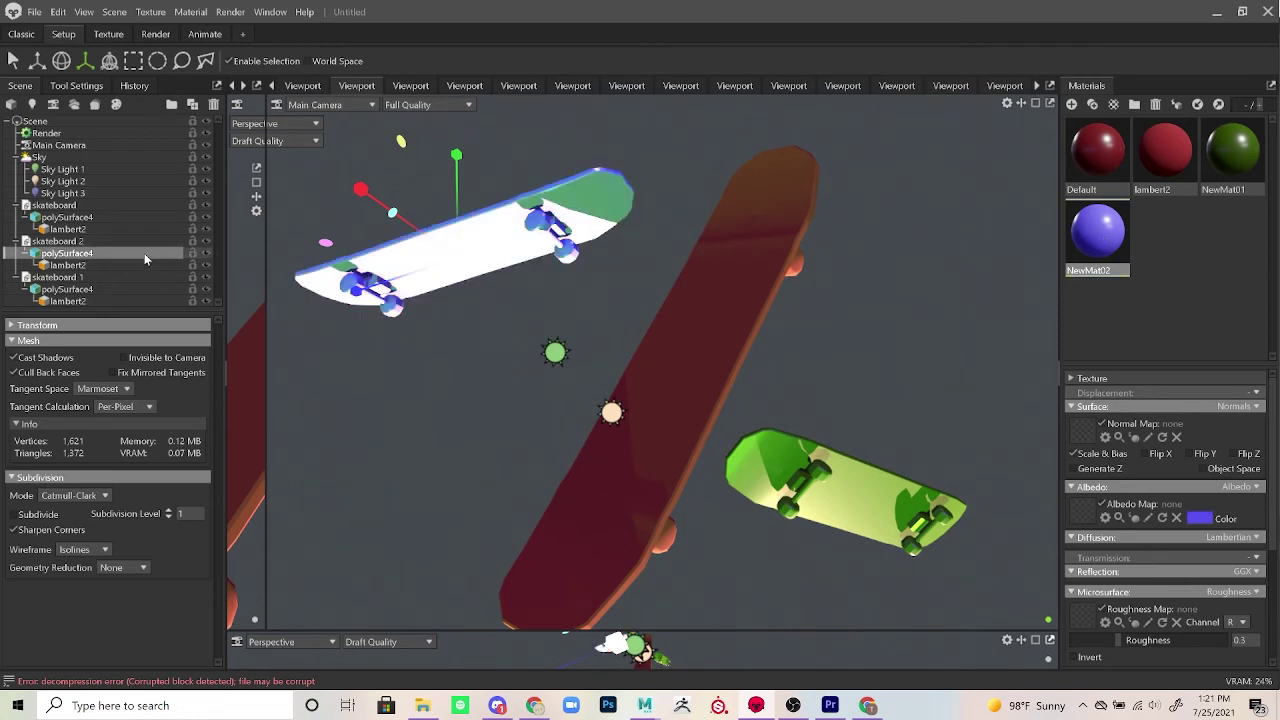
Step: Lower the brightness of Sky Light 3 and Sky Light 2 slightly
left_click(62, 193)
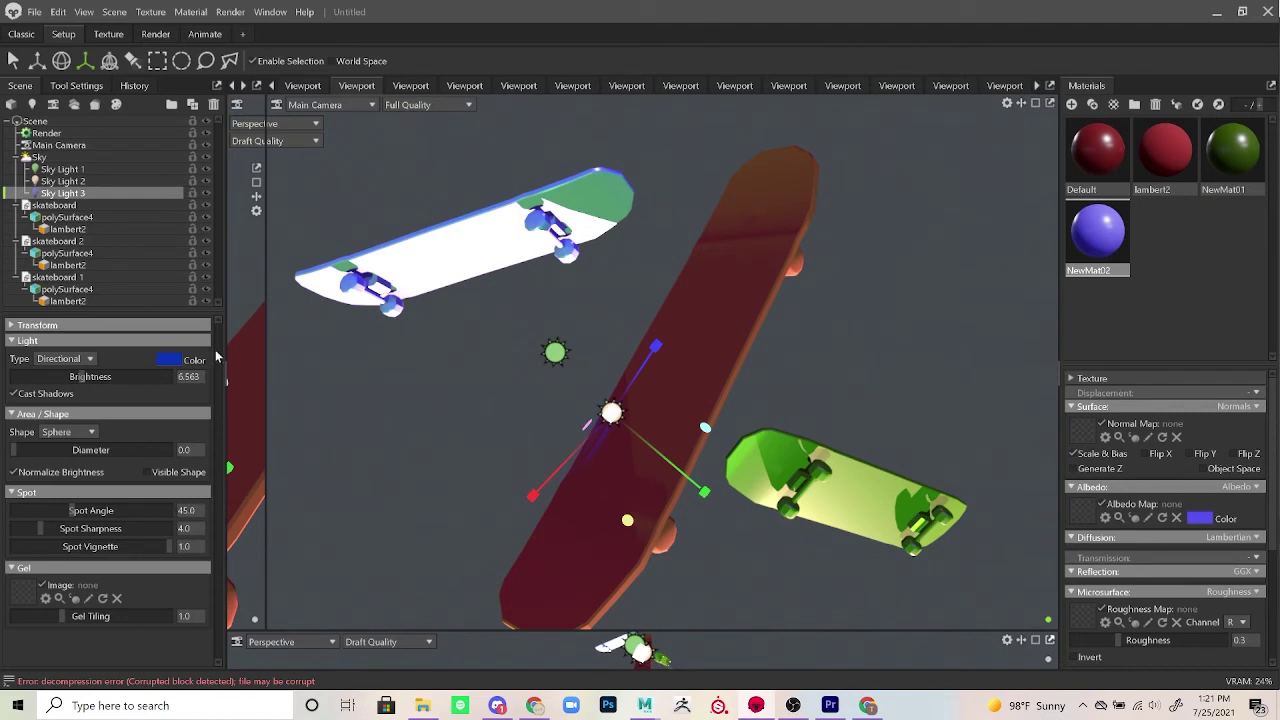
mouse_move(86, 376)
left_mouse_down()
mouse_move(56, 376)
mouse_move(84, 376)
left_mouse_up()
left_click(62, 181)
left_click_drag(92, 377, 87, 377)
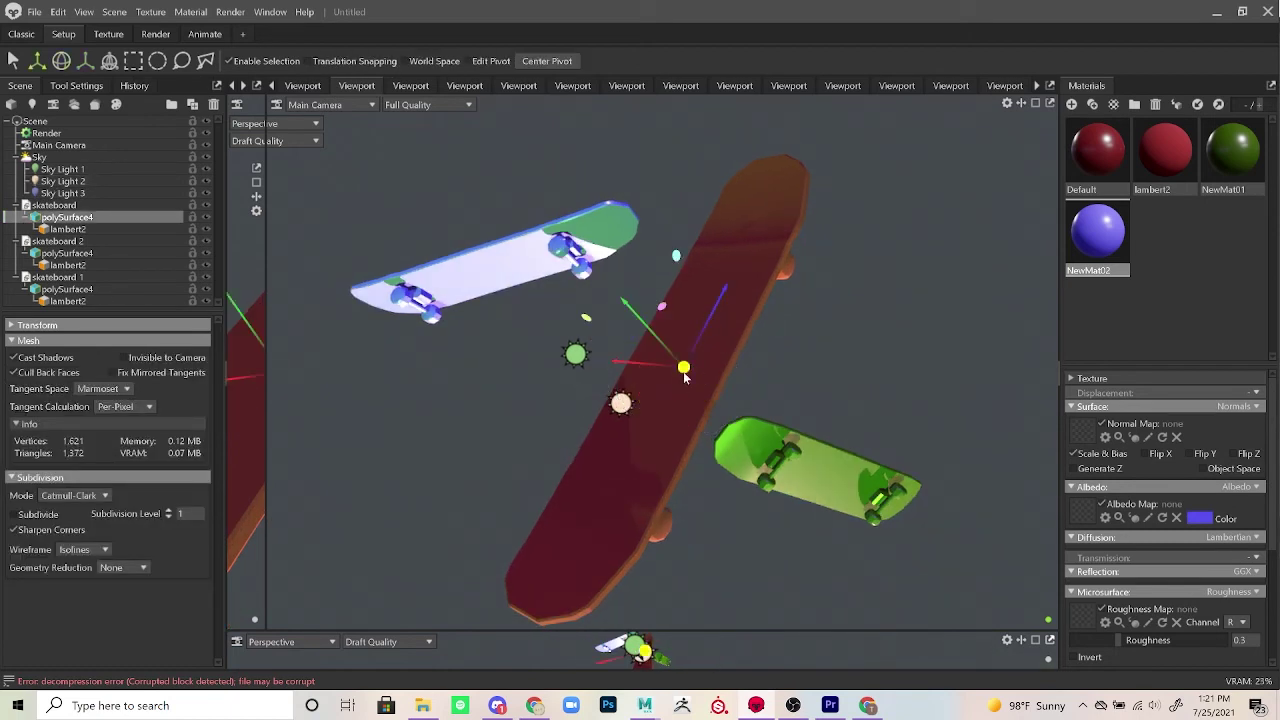
Step: Move the central red skateboard up slightly and rotate the blue board so its underside falls into the blue light
left_click_drag(684, 372, 687, 352)
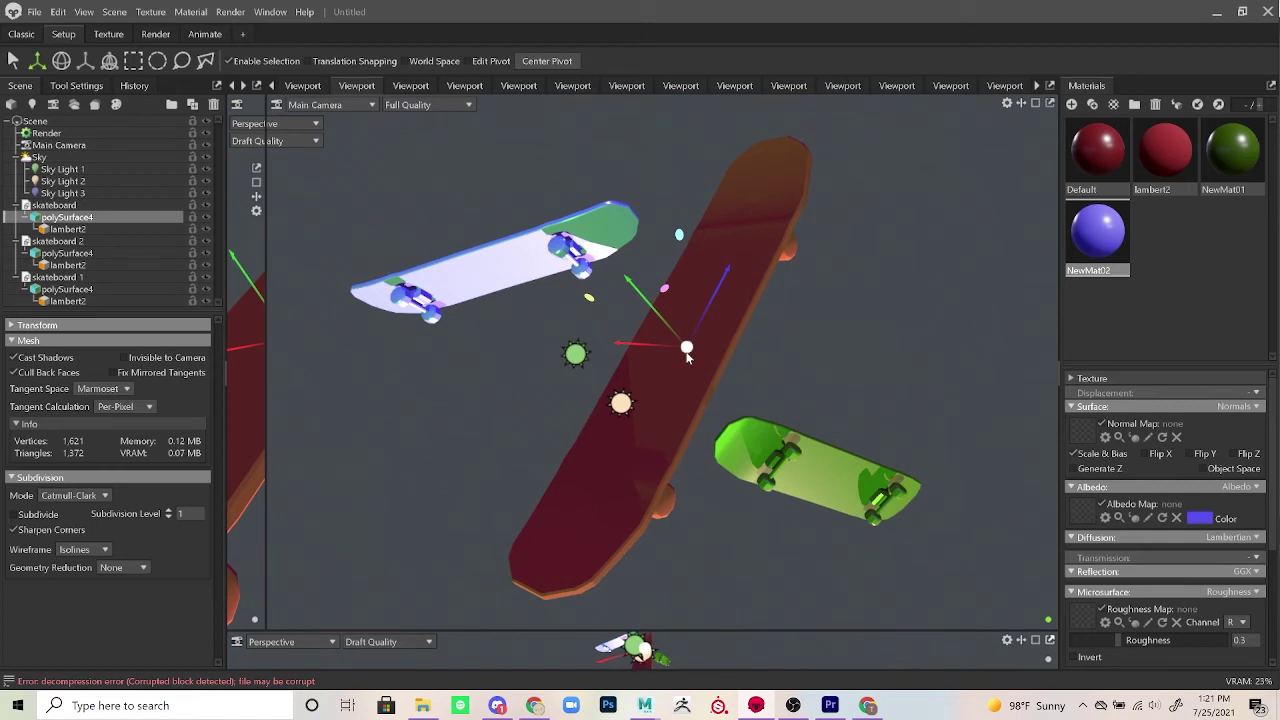
left_click(510, 250)
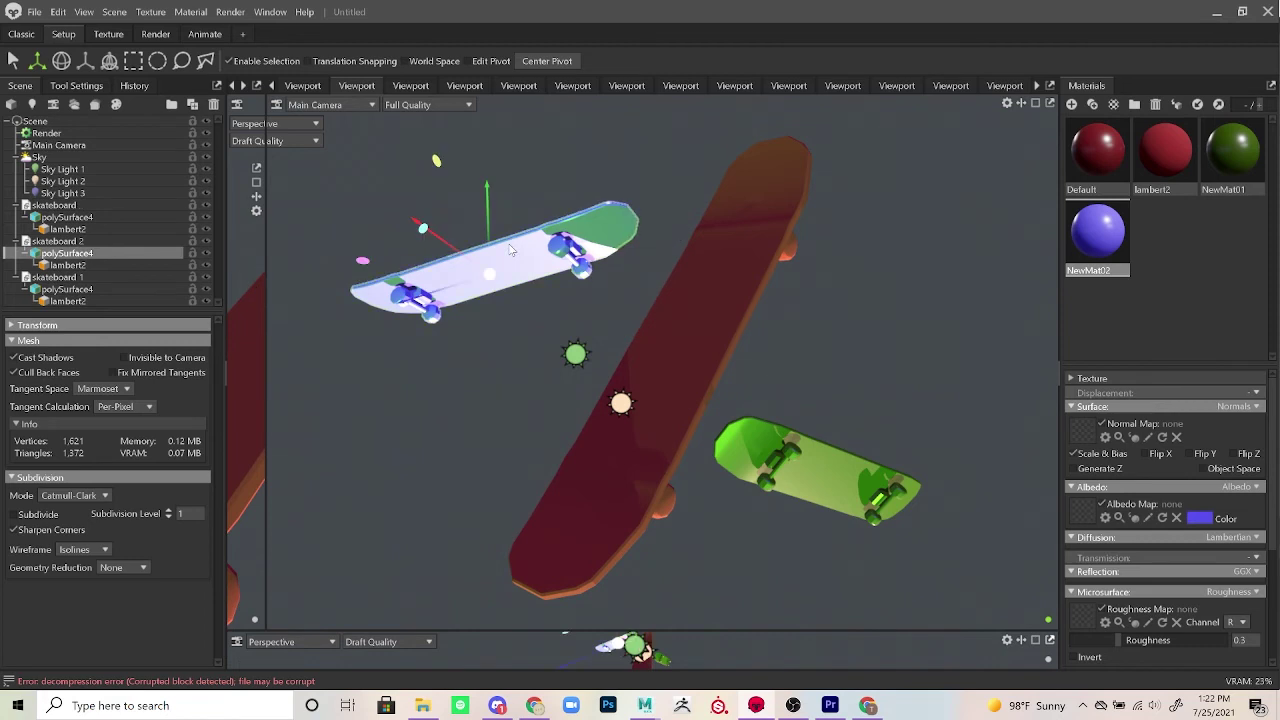
key("e")
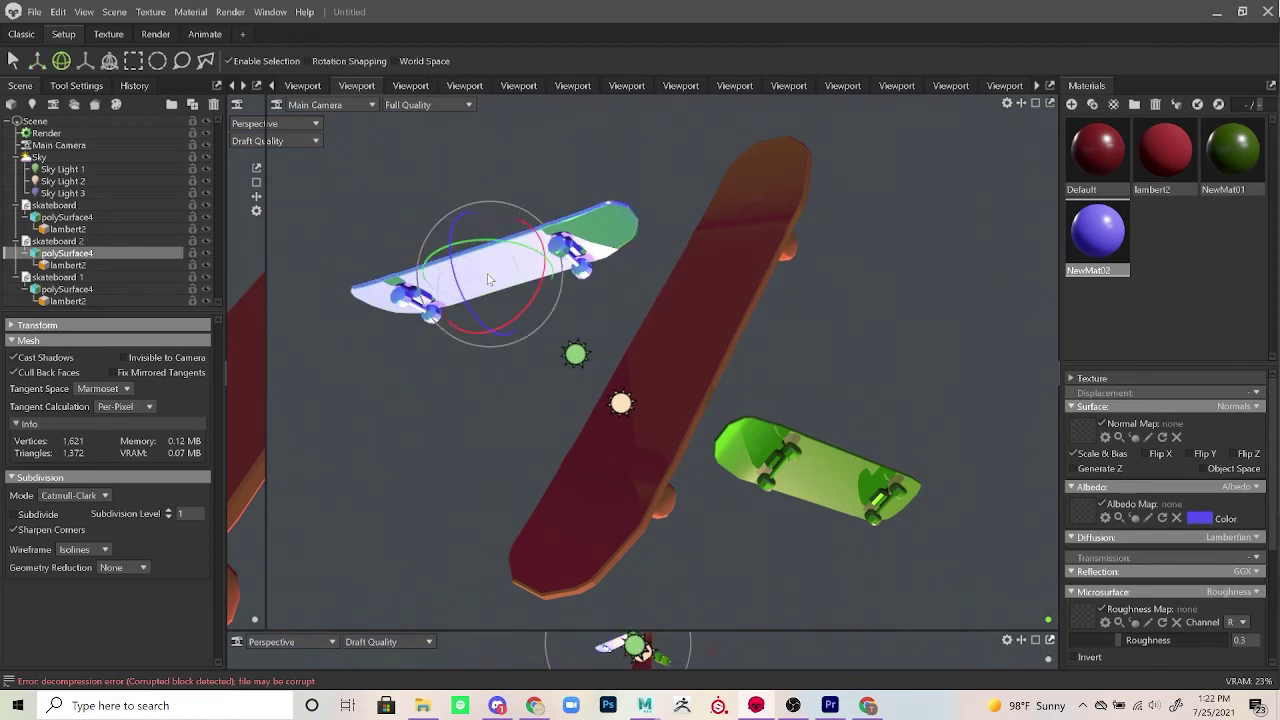
left_click_drag(455, 272, 454, 242)
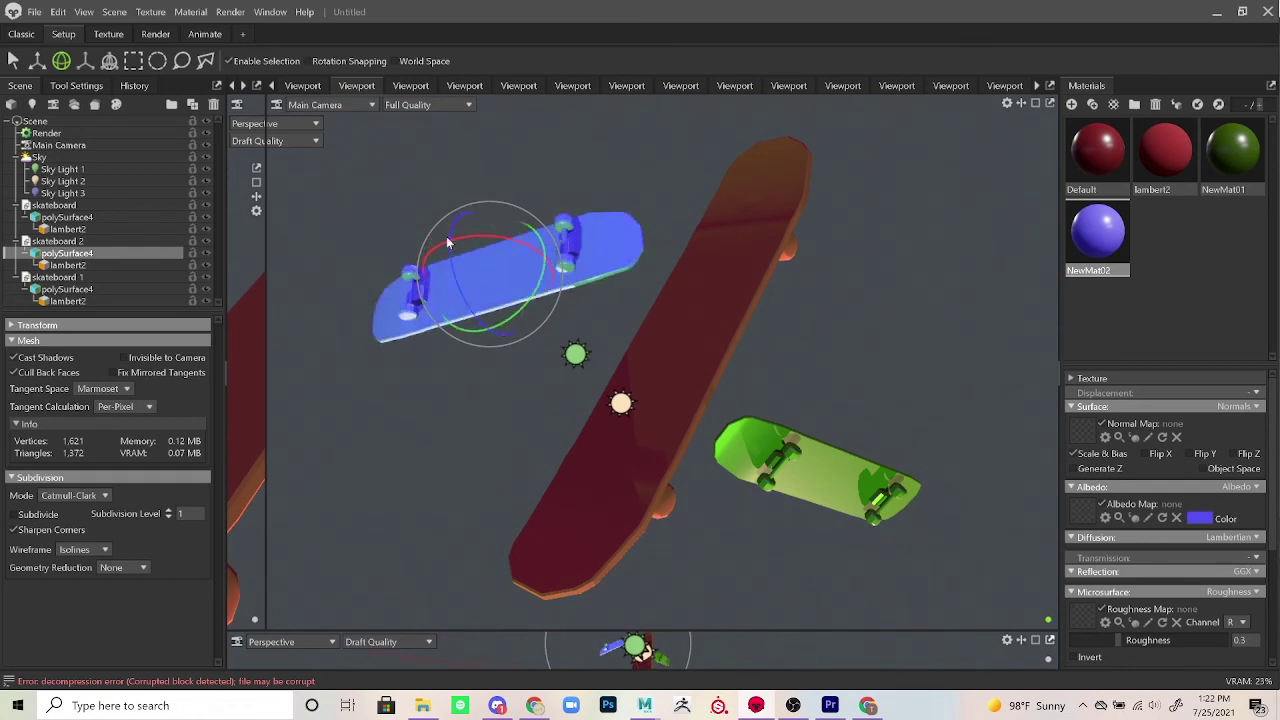
Step: Scale the blue skateboard up slightly and move it up and away from the red board
key("w")
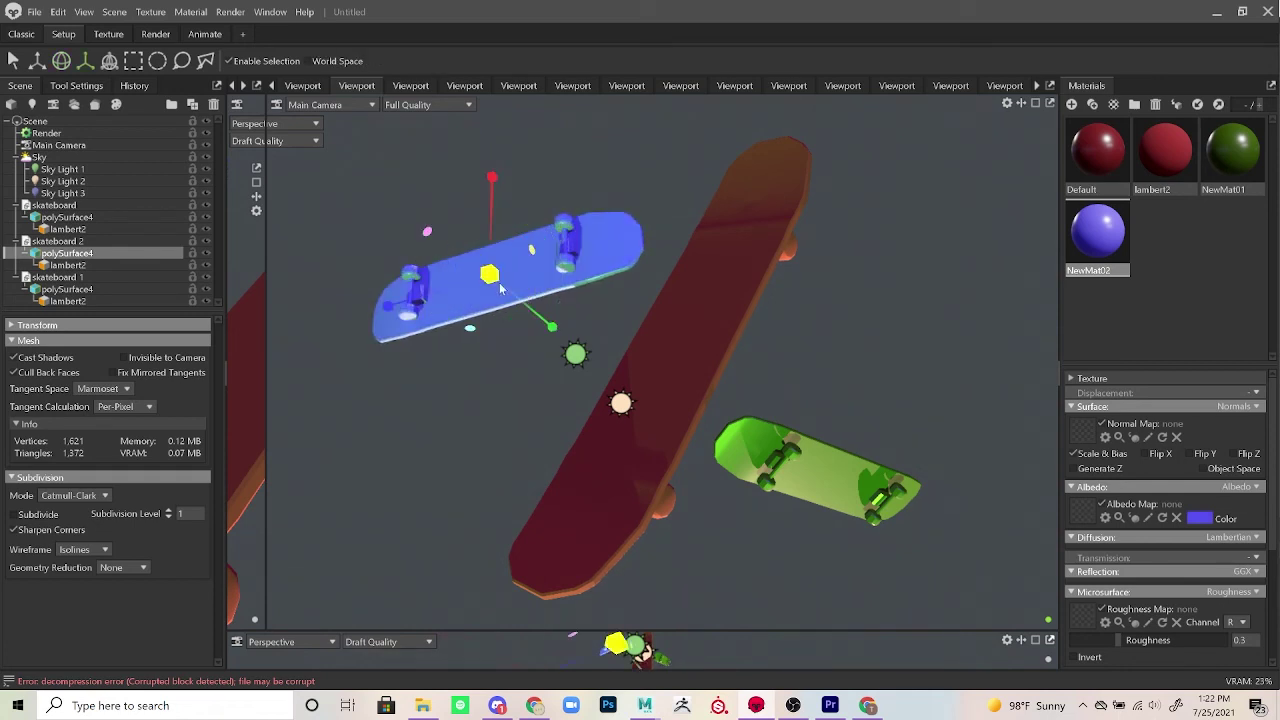
left_click_drag(489, 274, 515, 268)
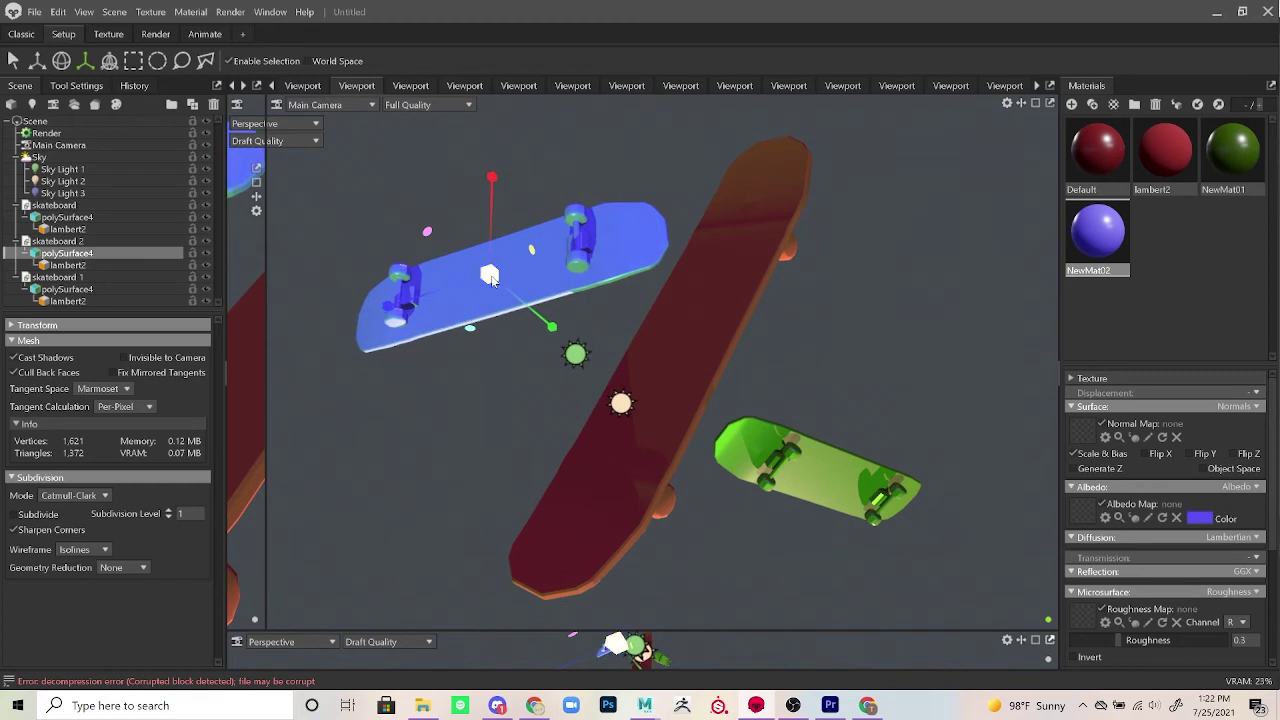
key("e")
key("w")
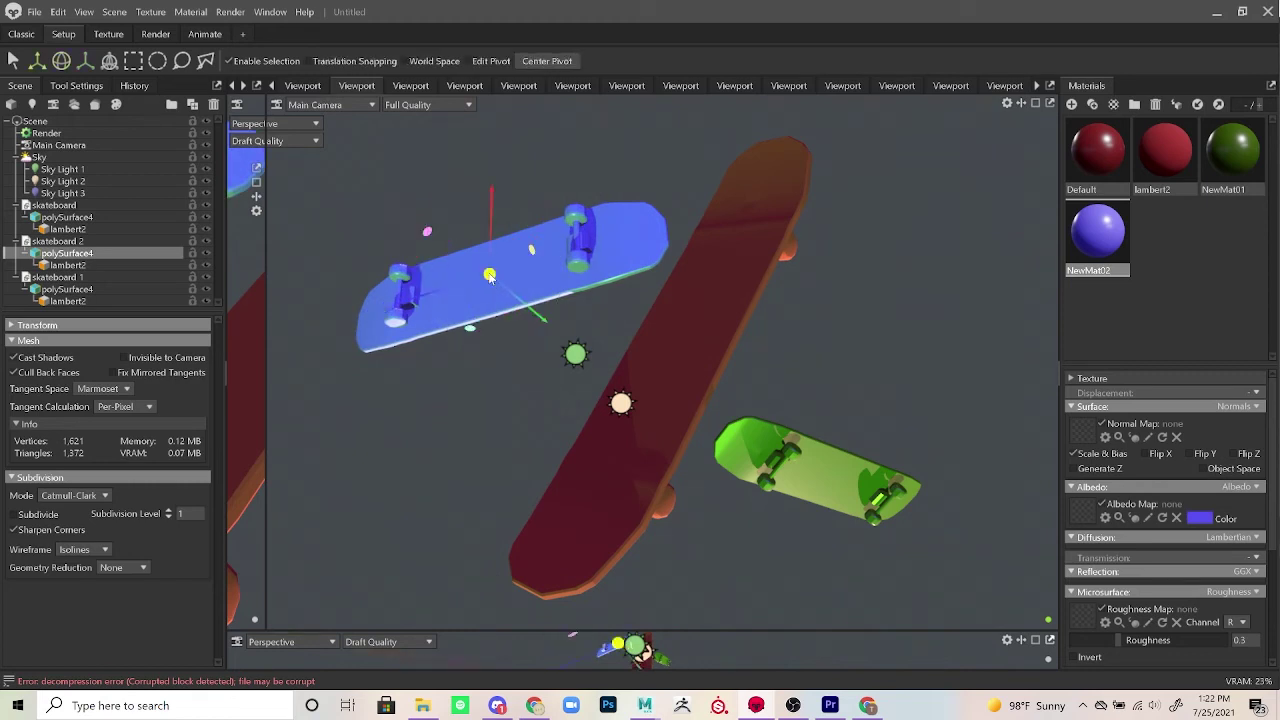
left_click_drag(491, 276, 455, 258)
Step: Move the green skateboard farther away from the red board and scale it up slightly
left_click(790, 455)
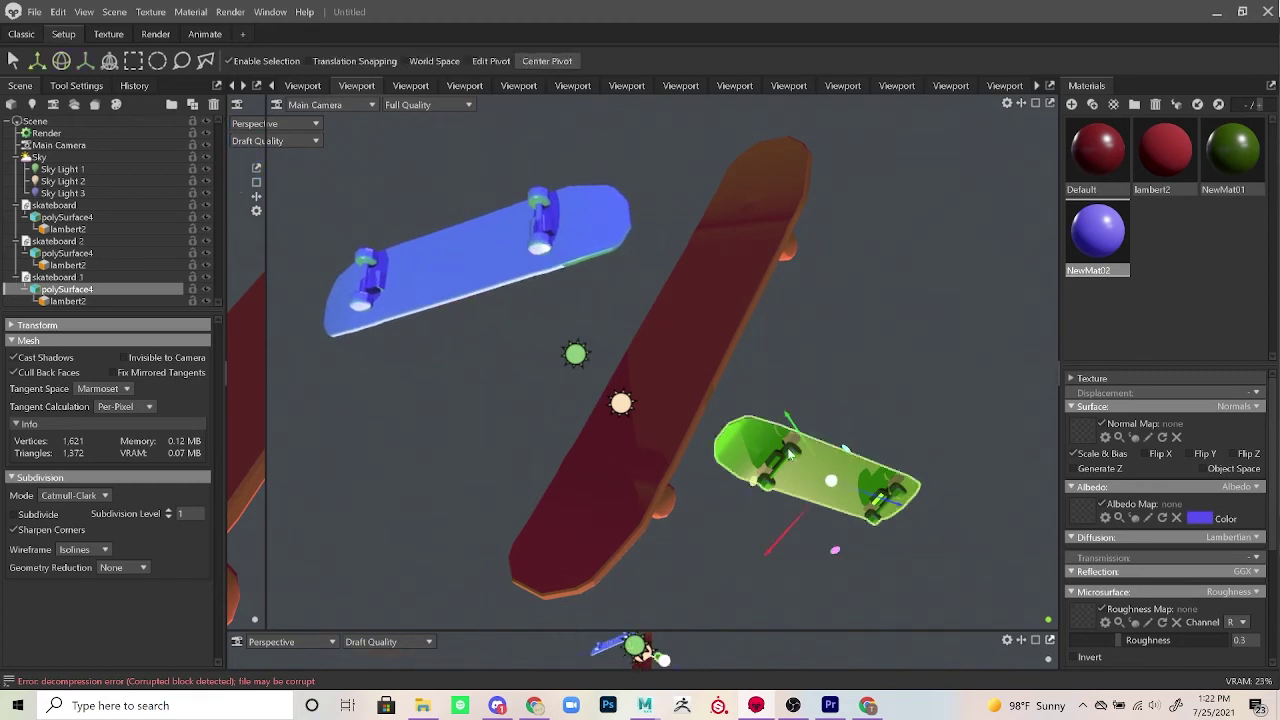
left_click_drag(832, 480, 888, 499)
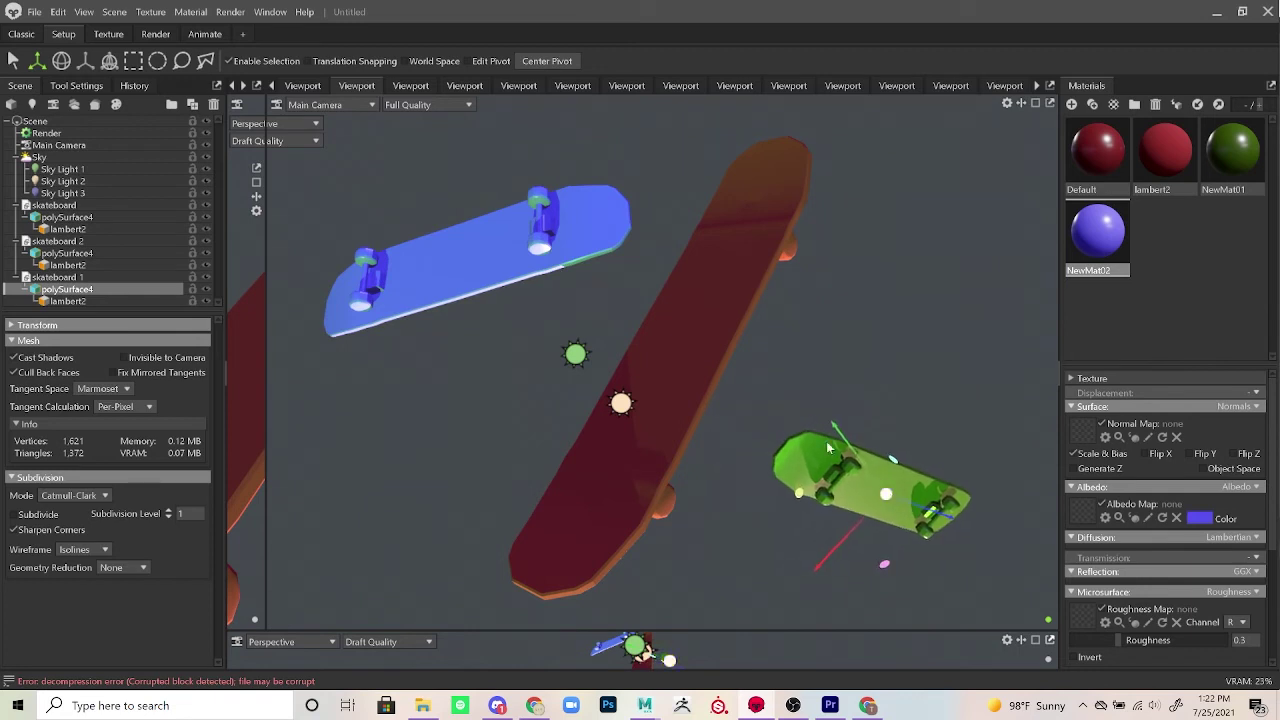
key("r")
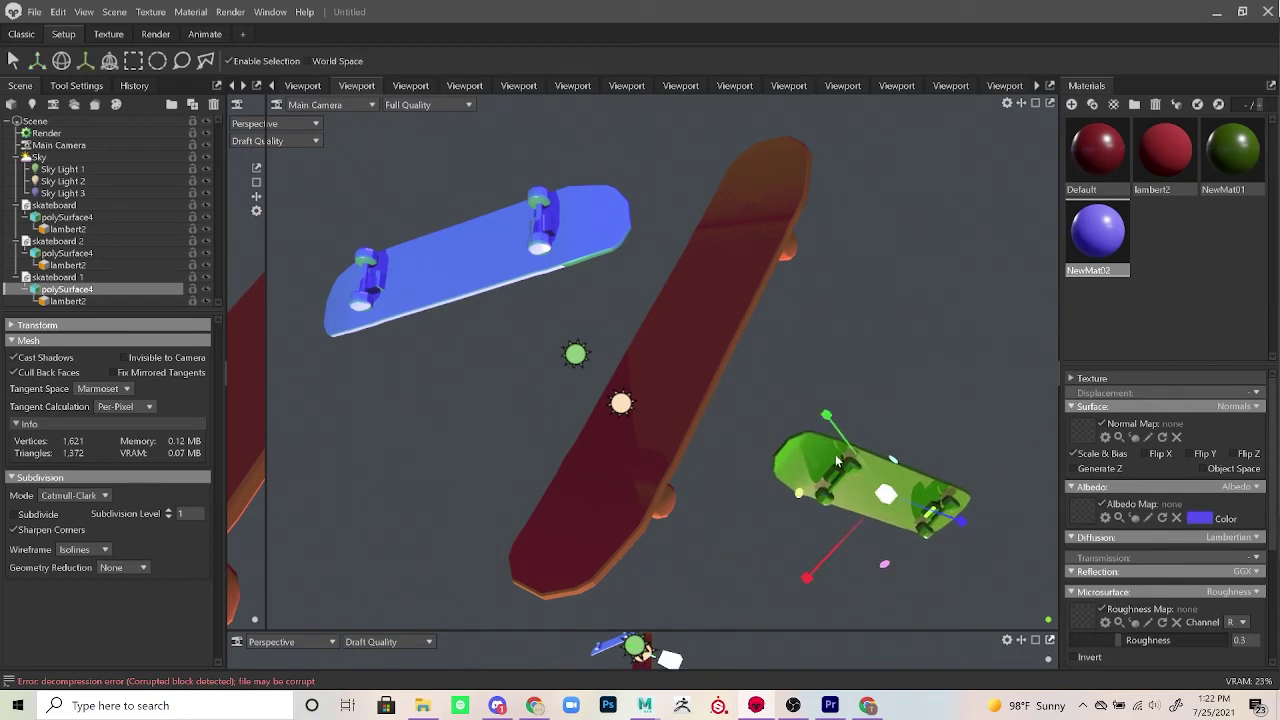
mouse_move(885, 493)
left_mouse_down()
mouse_move(898, 500)
mouse_move(886, 502)
left_mouse_up()
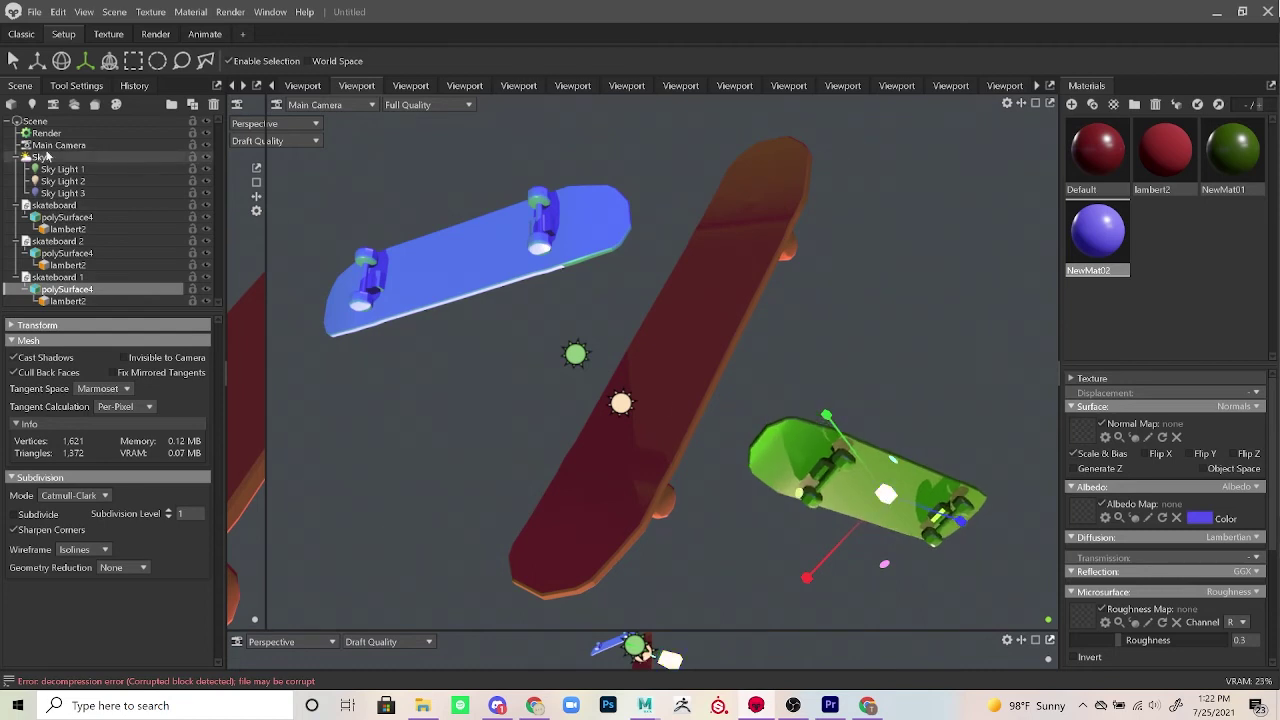
Step: Collapse the Sky group and all three skateboard groups in the scene outline
left_click(20, 157)
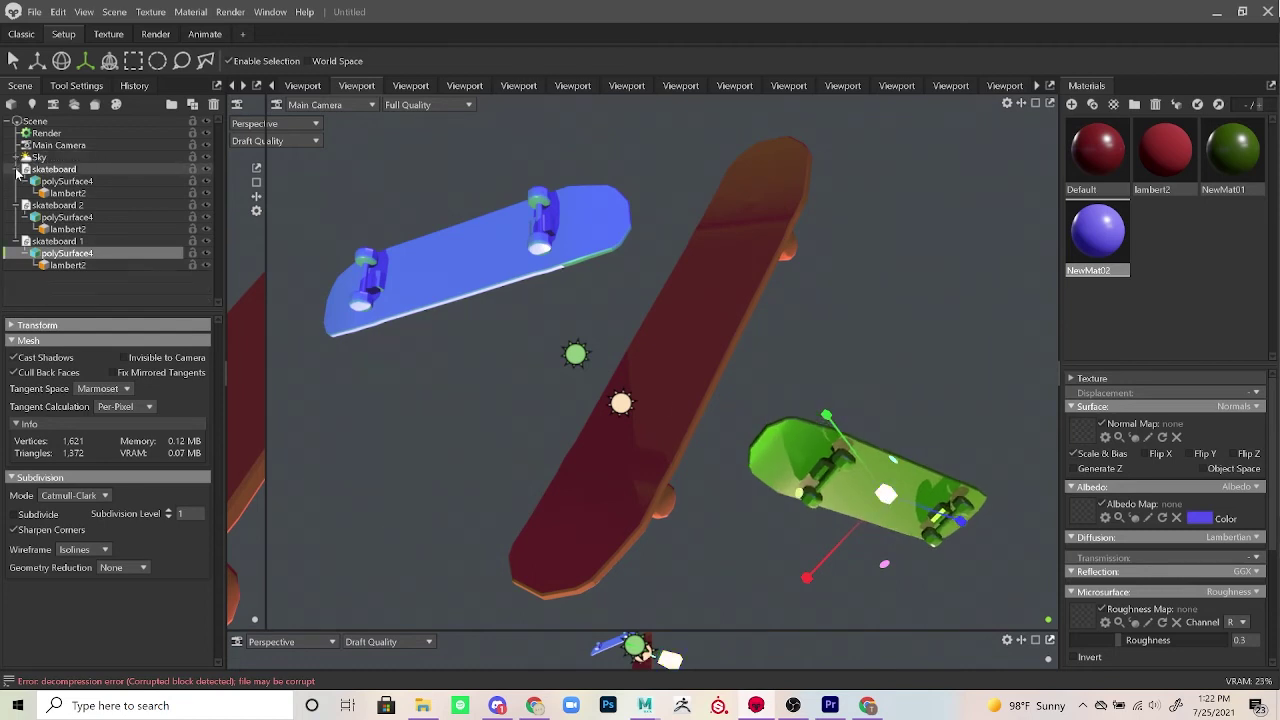
left_click(18, 169)
left_click(17, 181)
left_click(16, 193)
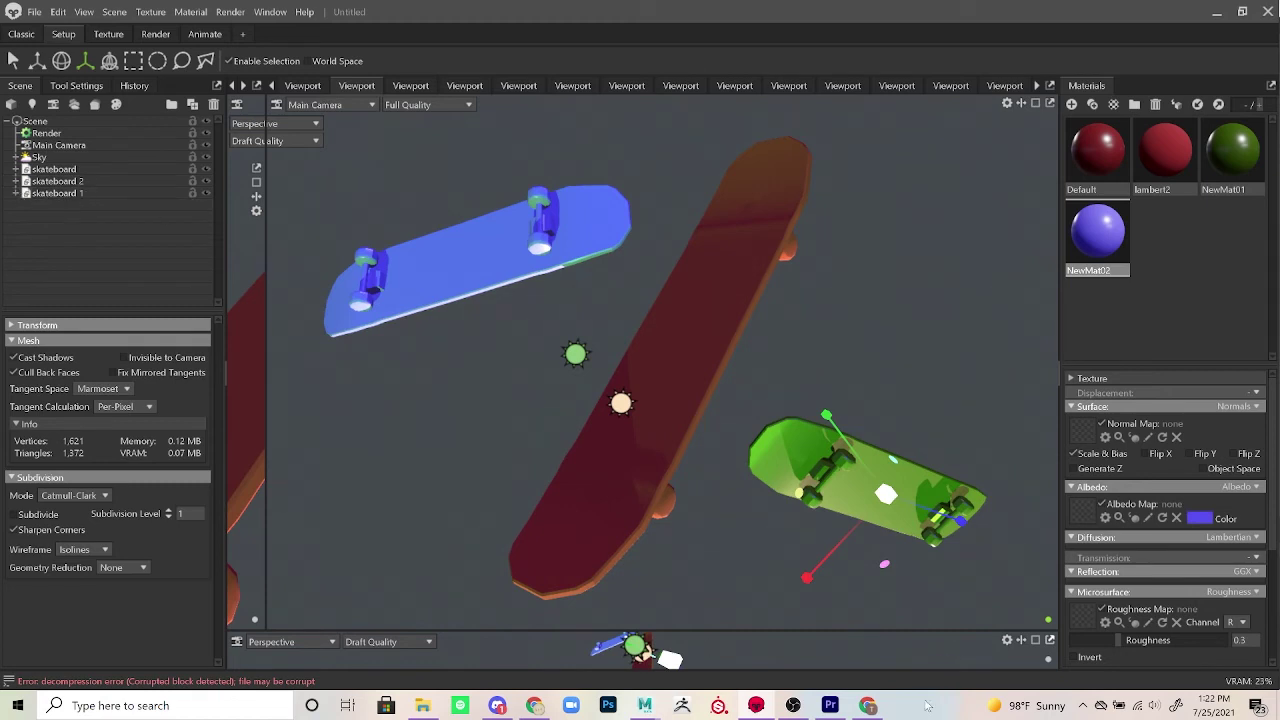
mouse_move(876, 709)
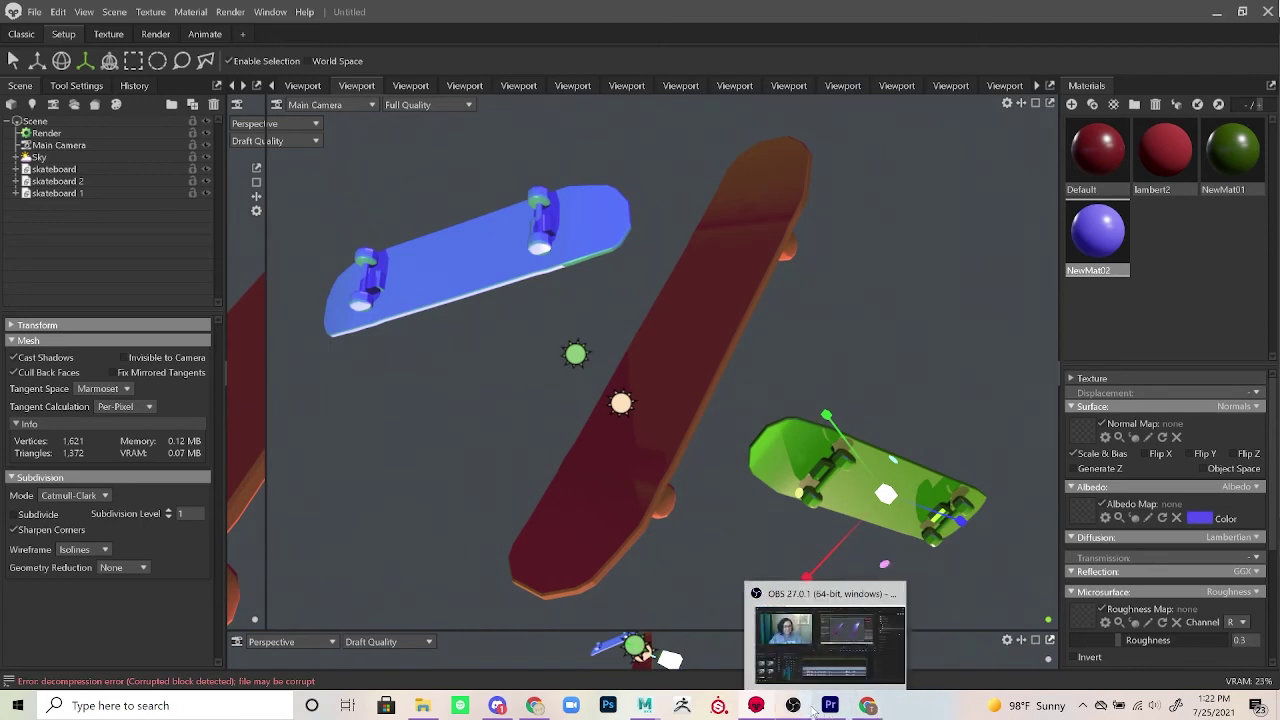
mouse_move(812, 706)
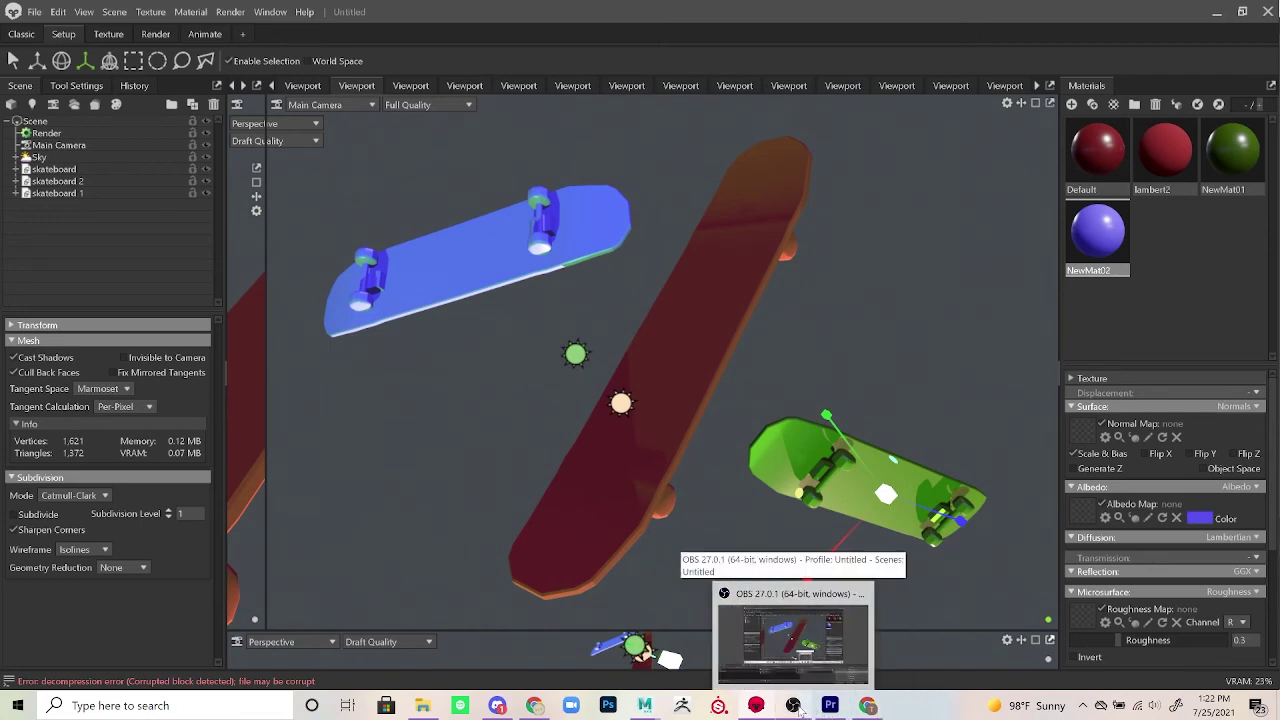
left_click(792, 640)
left_click(1120, 590)
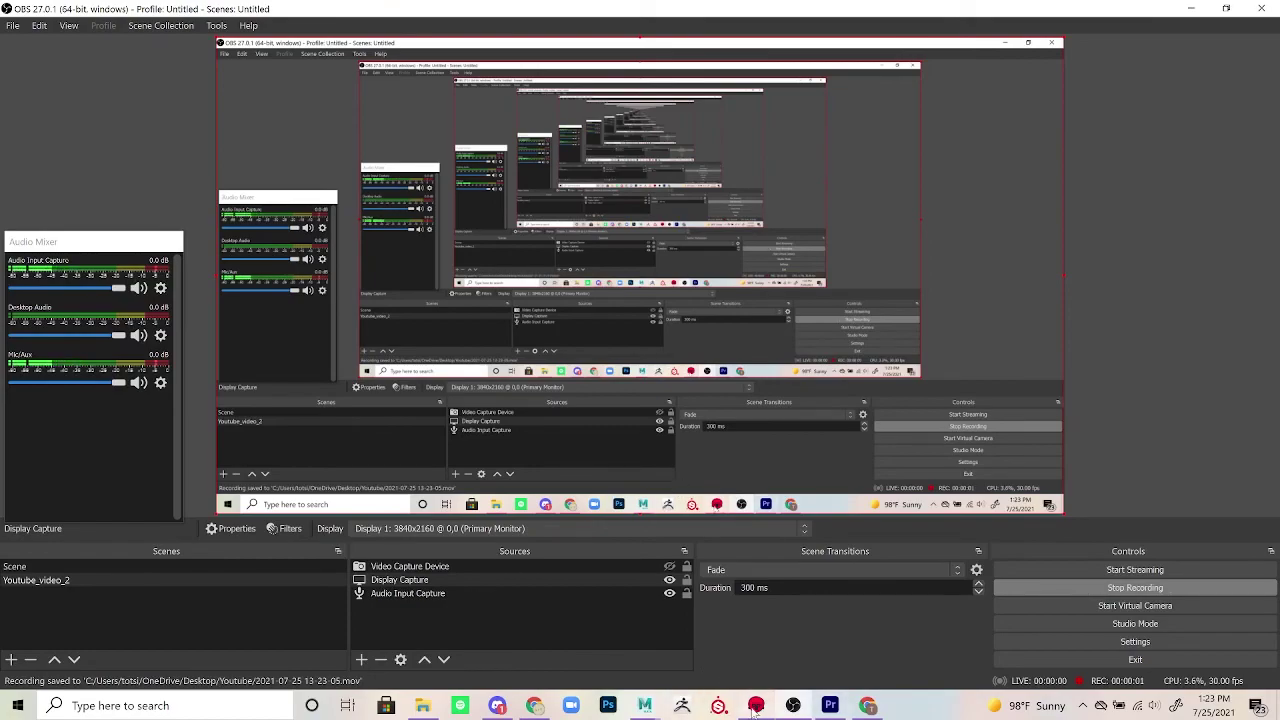
Step: Switch back to Marmoset Toolbag and raise the main camera's vignette strength to 1.641
left_click(756, 706)
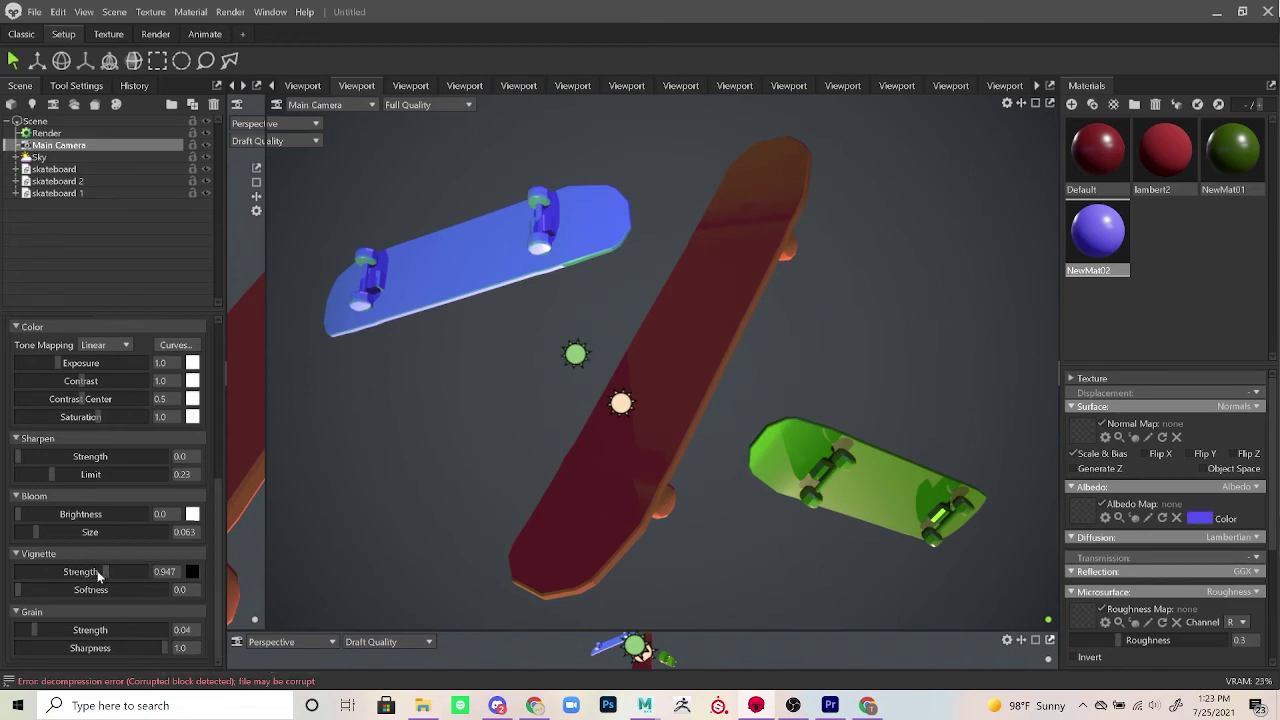
left_click_drag(98, 576, 133, 571)
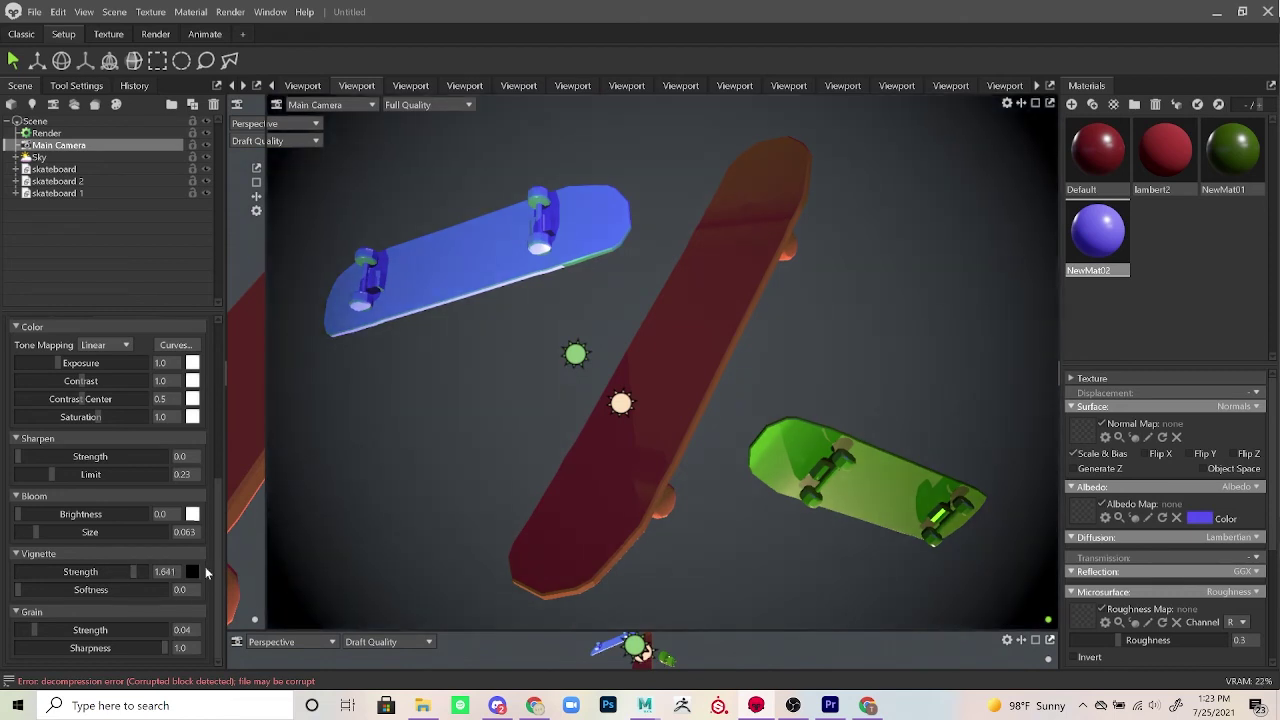
Step: Change the sky's backdrop color to a light purple, hex b071ca
left_click(66, 157)
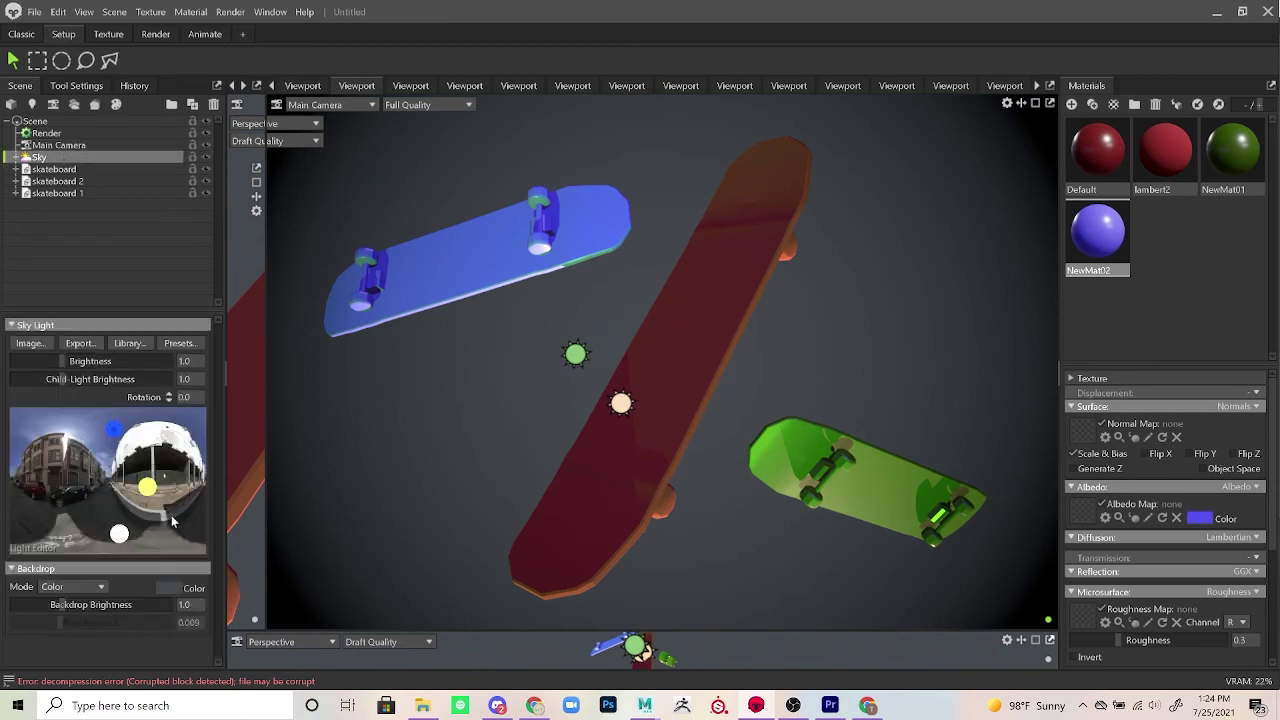
left_click(165, 589)
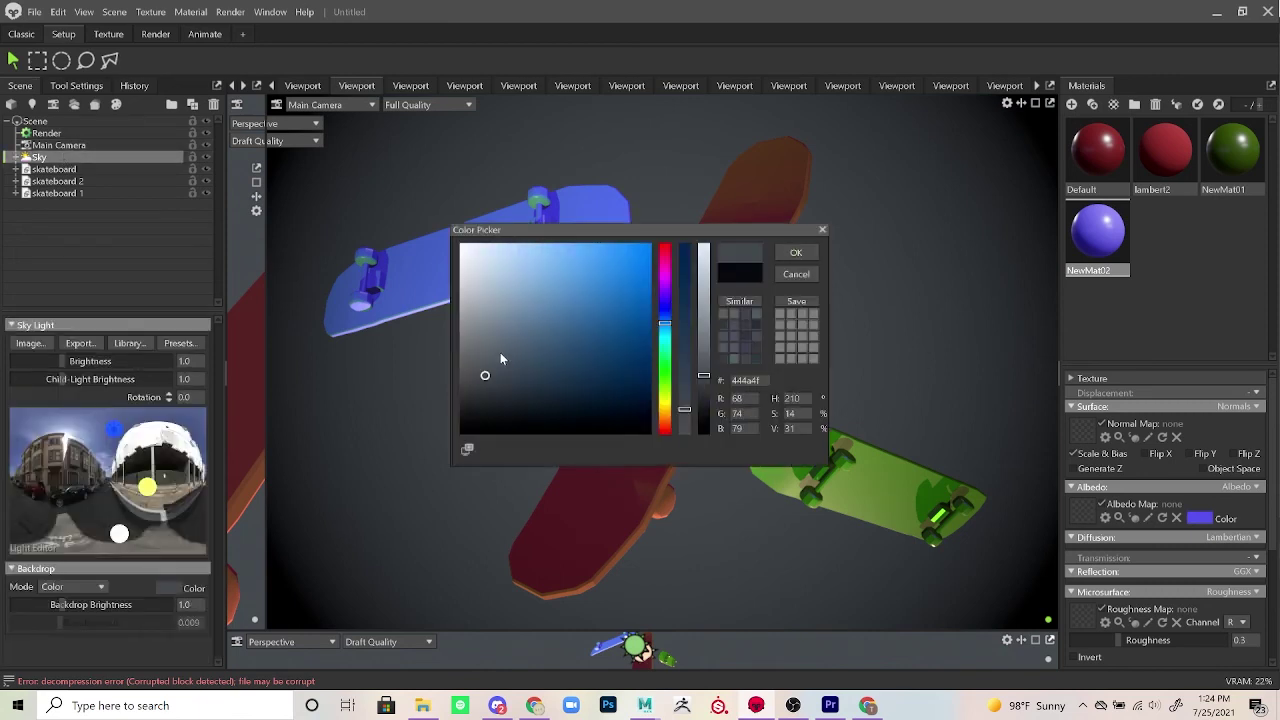
left_click_drag(664, 308, 665, 286)
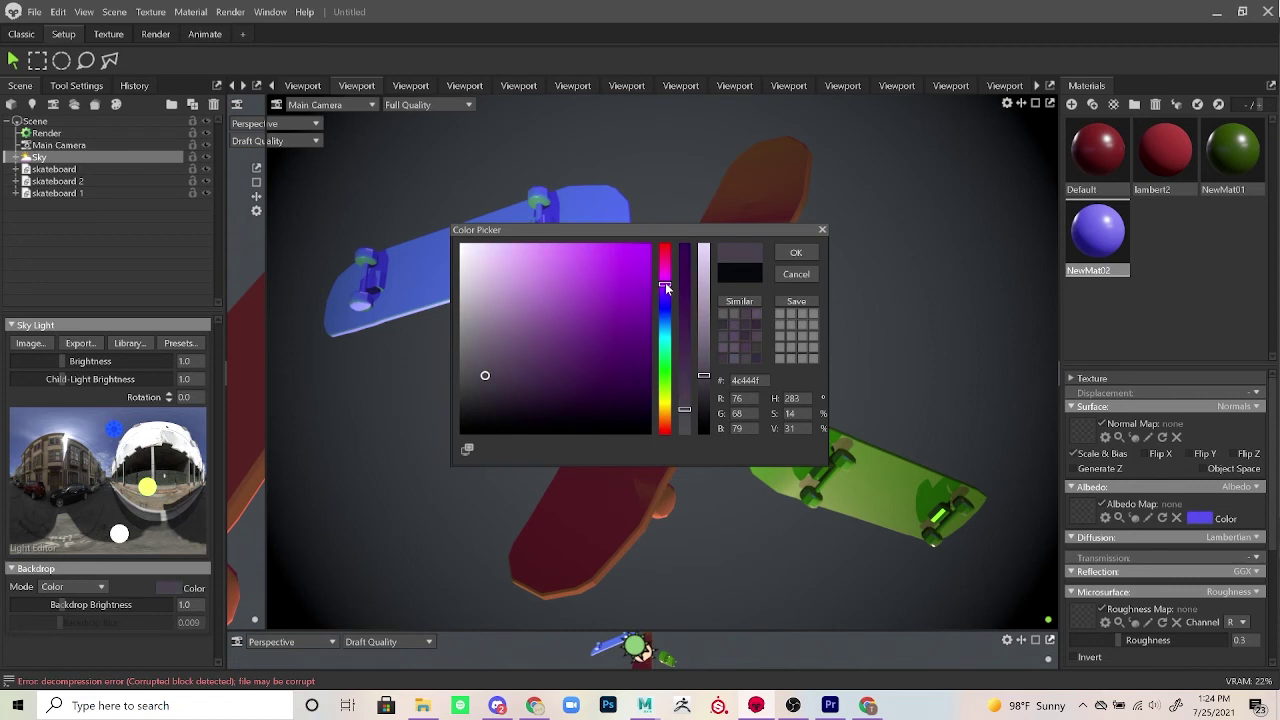
left_click(622, 284)
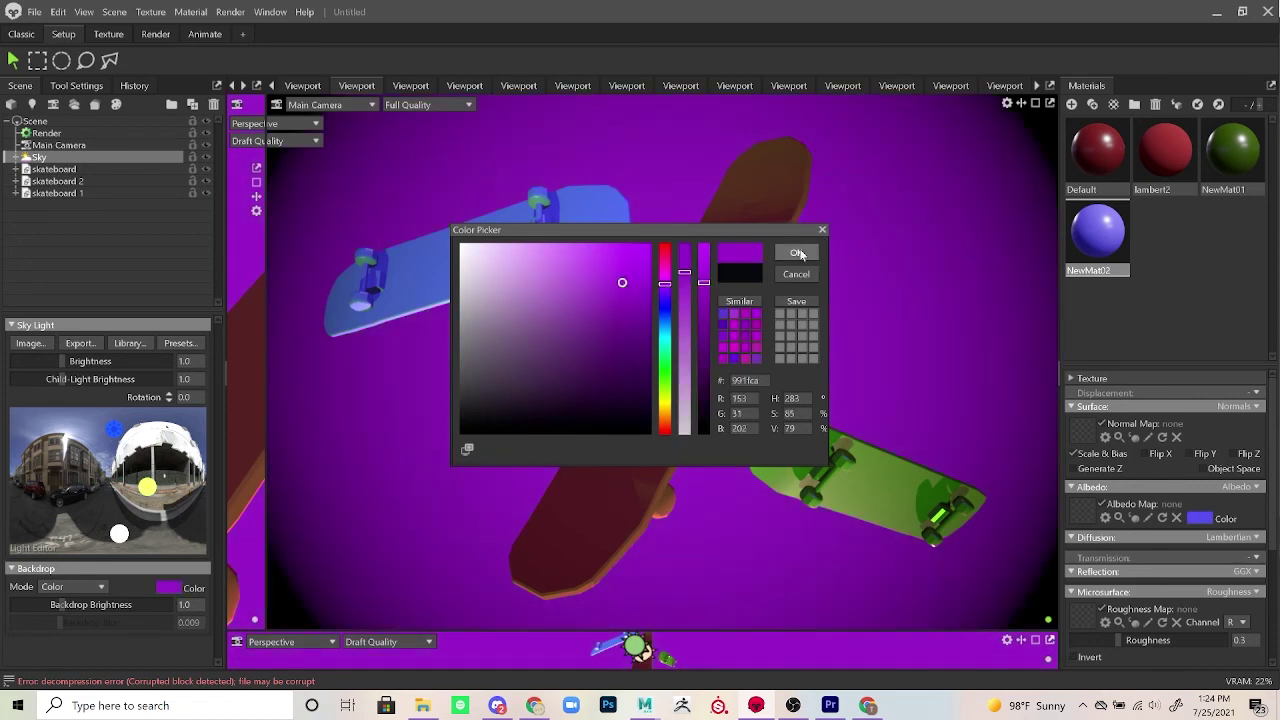
left_click_drag(684, 273, 687, 352)
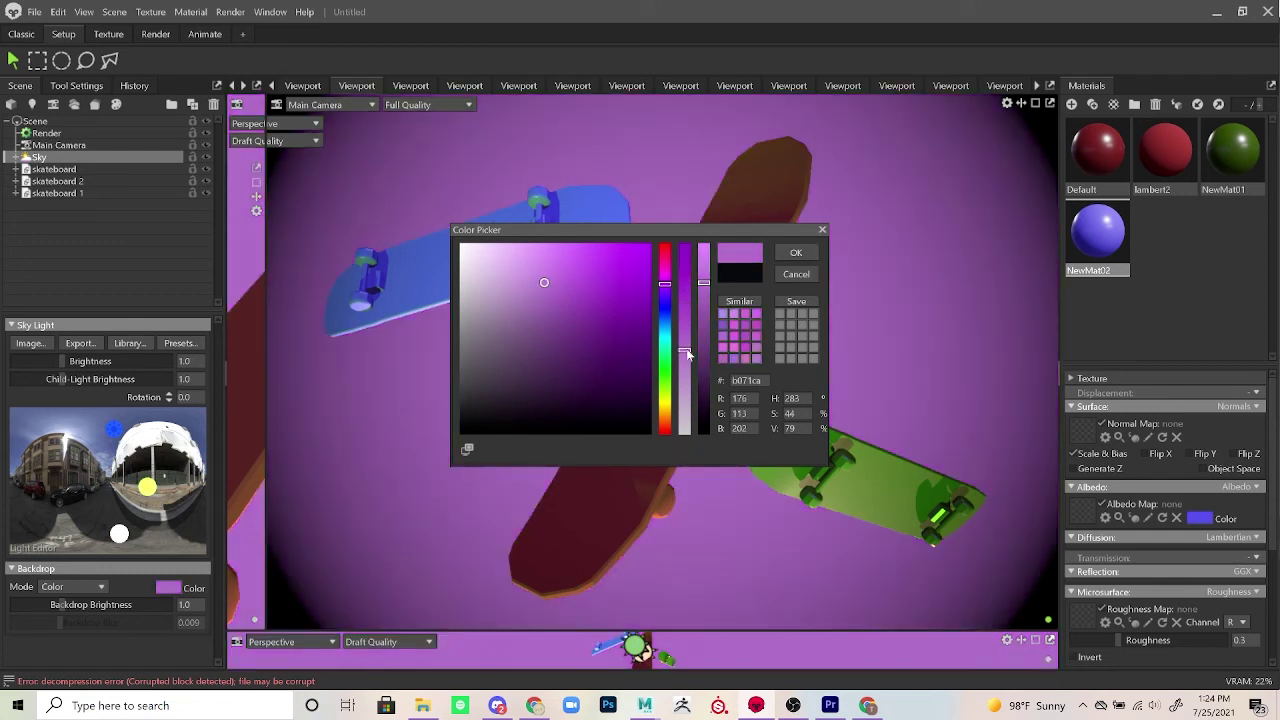
left_click(799, 255)
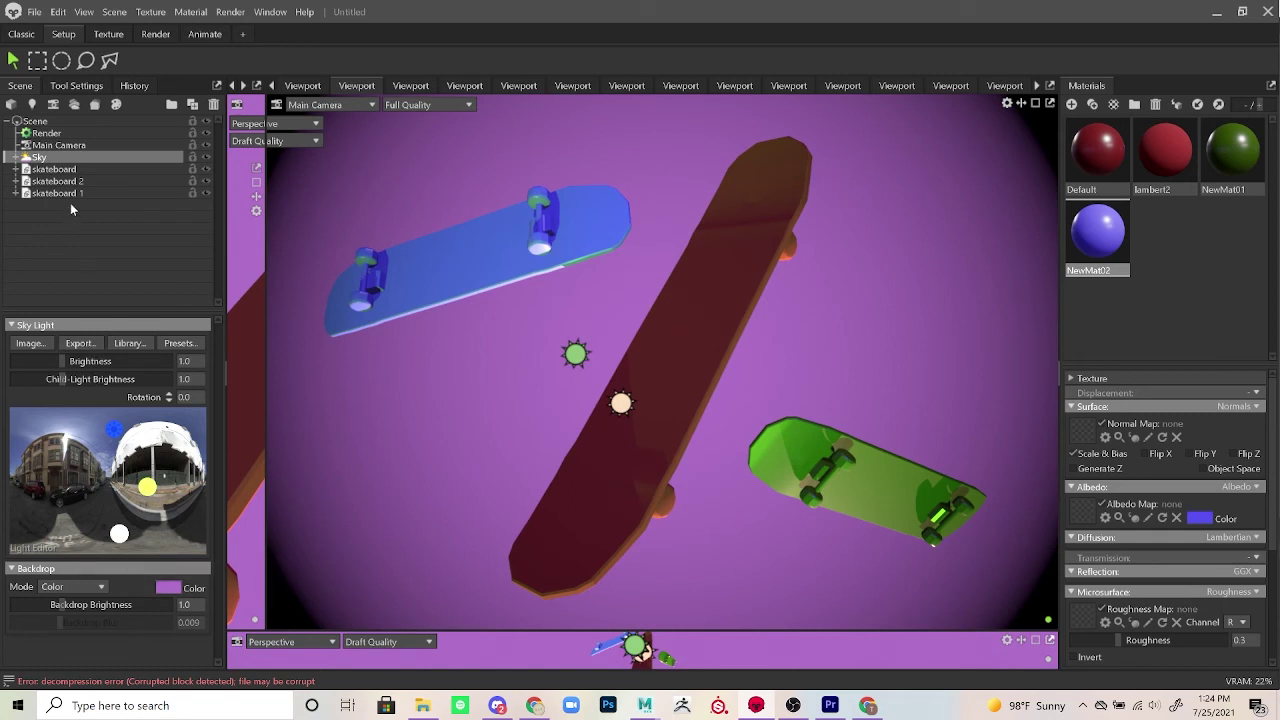
Step: Set the main camera's vignette strength to 1.62 and its softness to 0.714
left_click(72, 144)
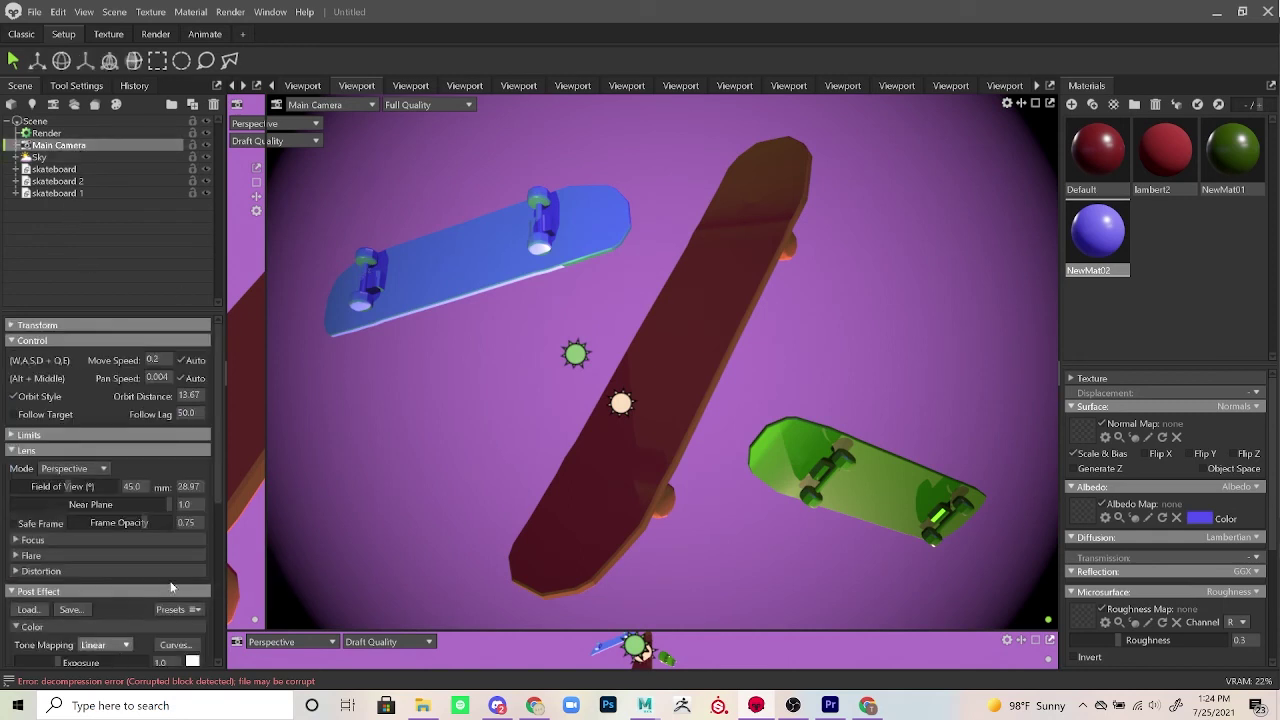
left_click(76, 134)
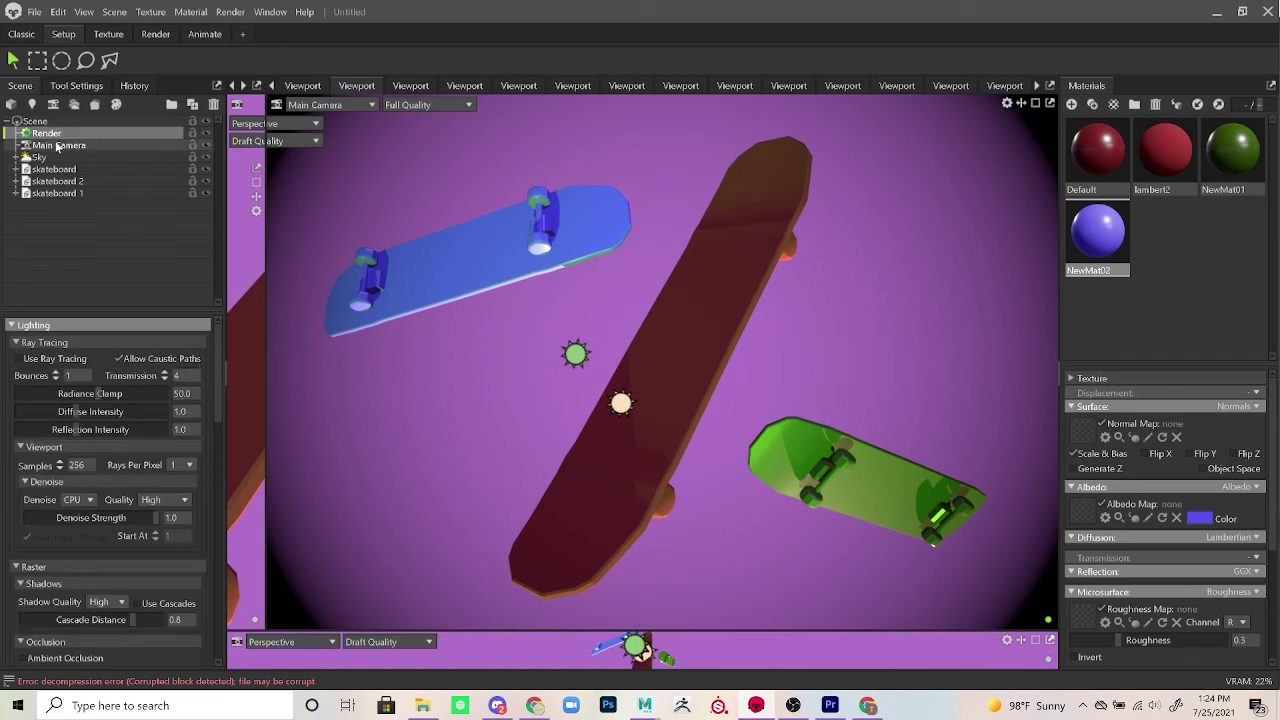
left_click(57, 146)
left_click_drag(218, 364, 213, 545)
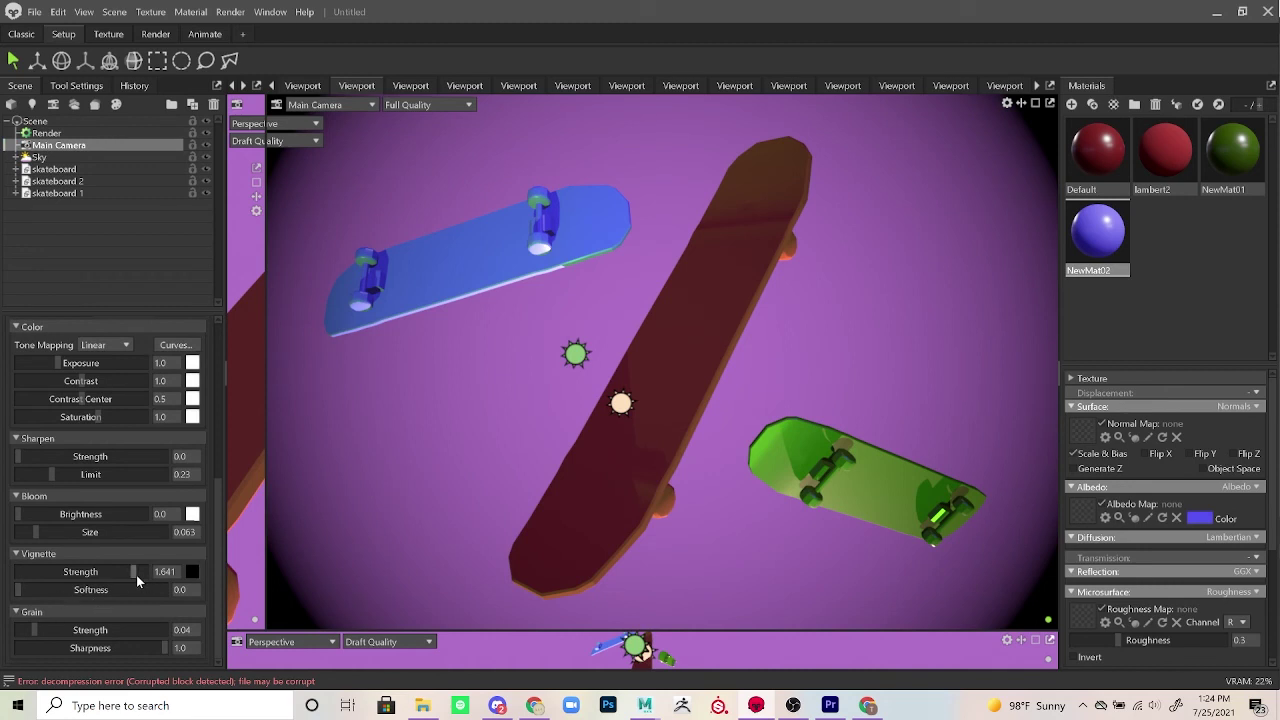
left_click_drag(136, 575, 133, 571)
left_click_drag(46, 592, 92, 592)
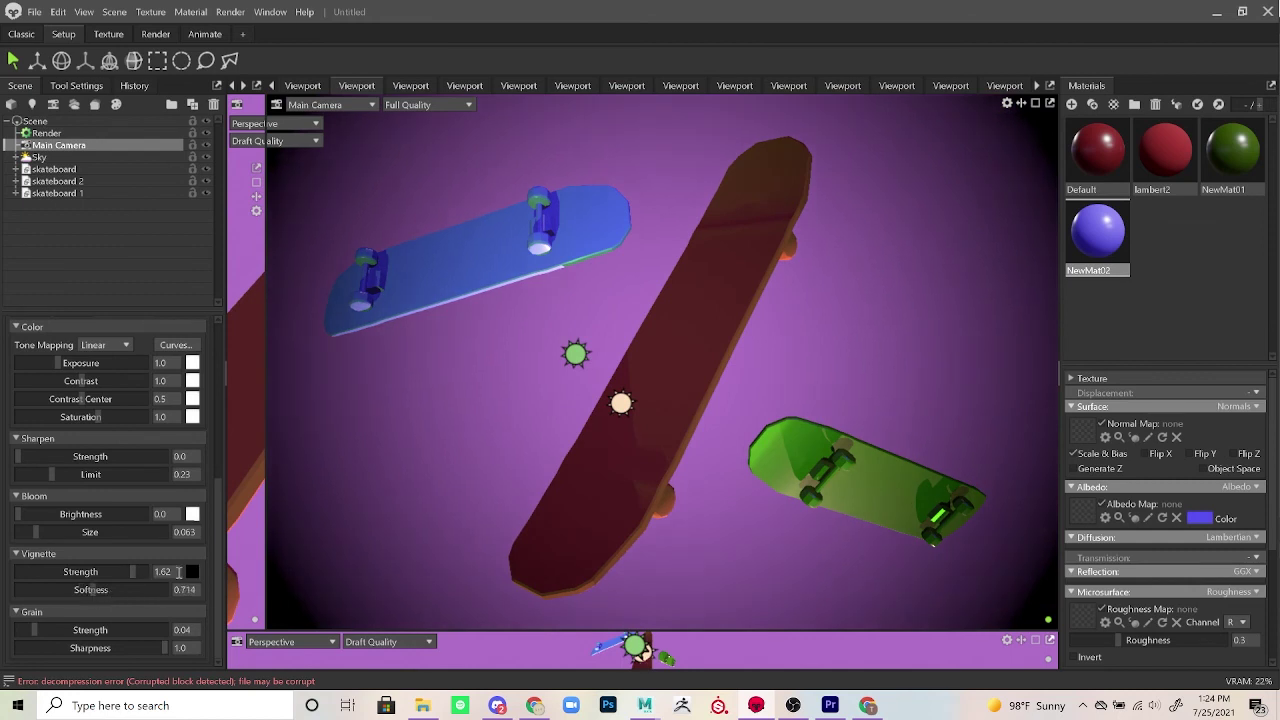
Step: Change the main camera's vignette color from black to a deep blue
left_click(192, 571)
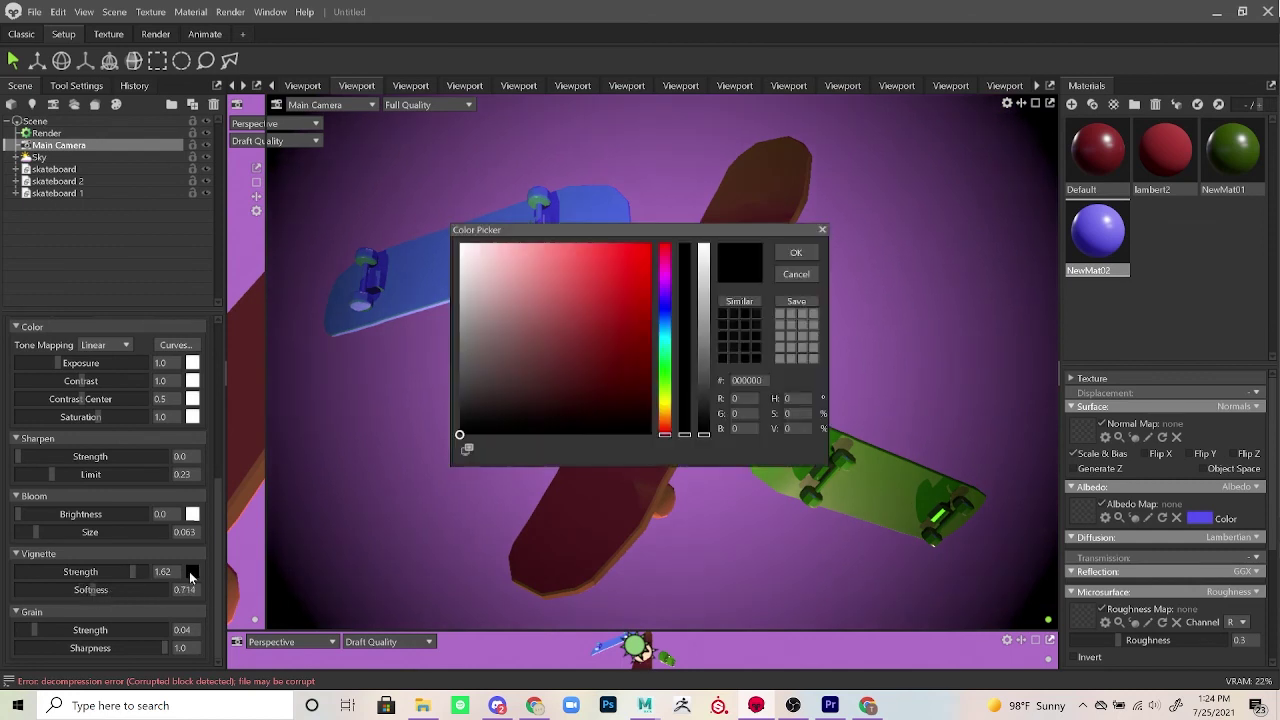
left_click(665, 288)
left_click_drag(645, 405, 661, 396)
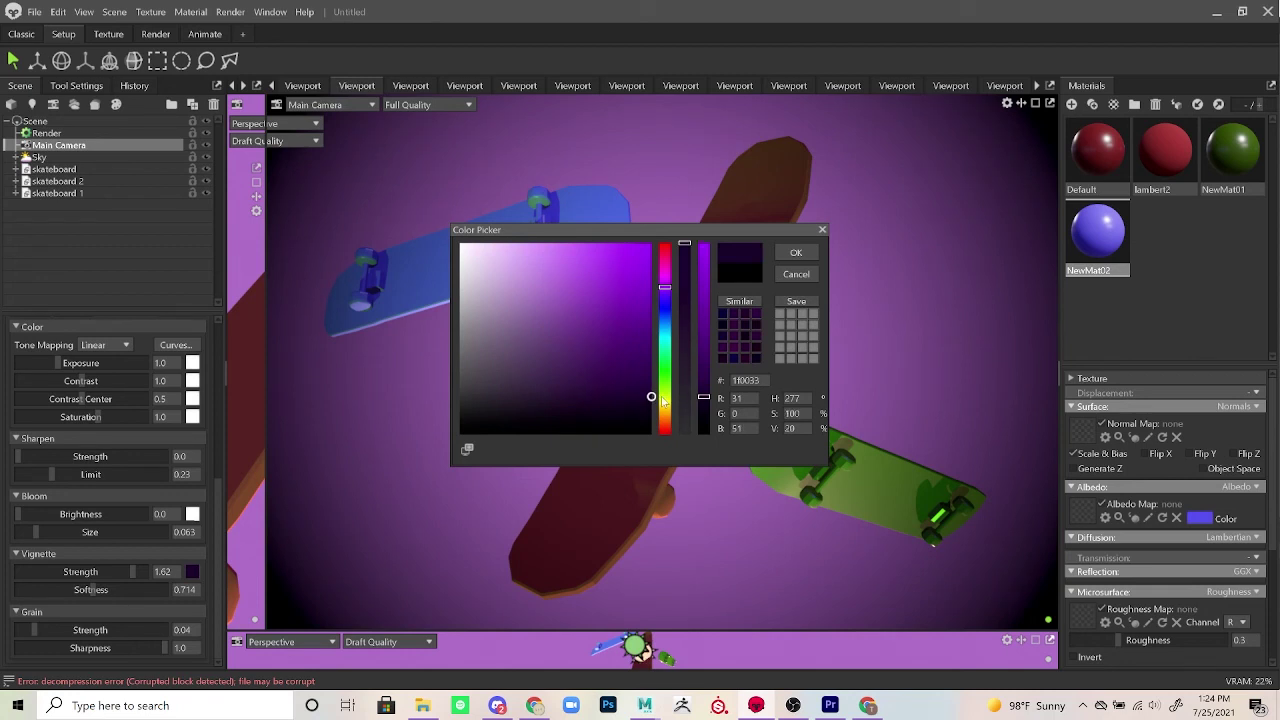
left_click(665, 321)
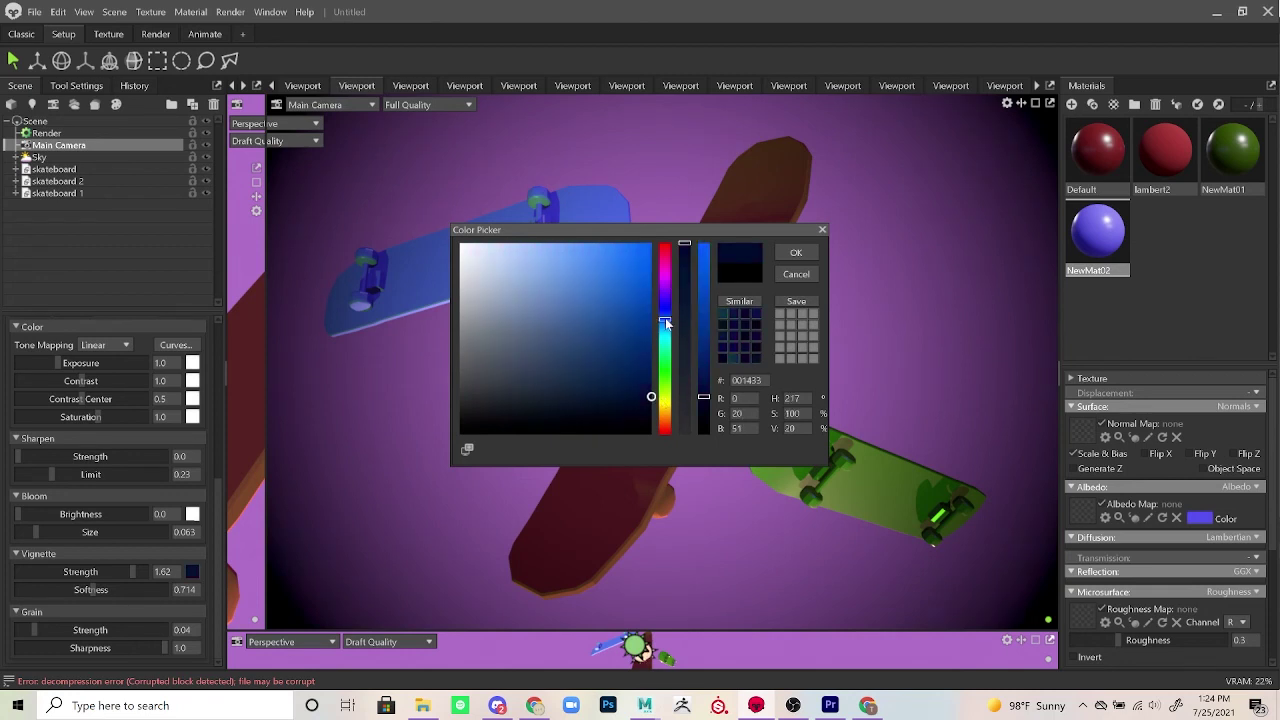
left_click(665, 296)
left_click(665, 314)
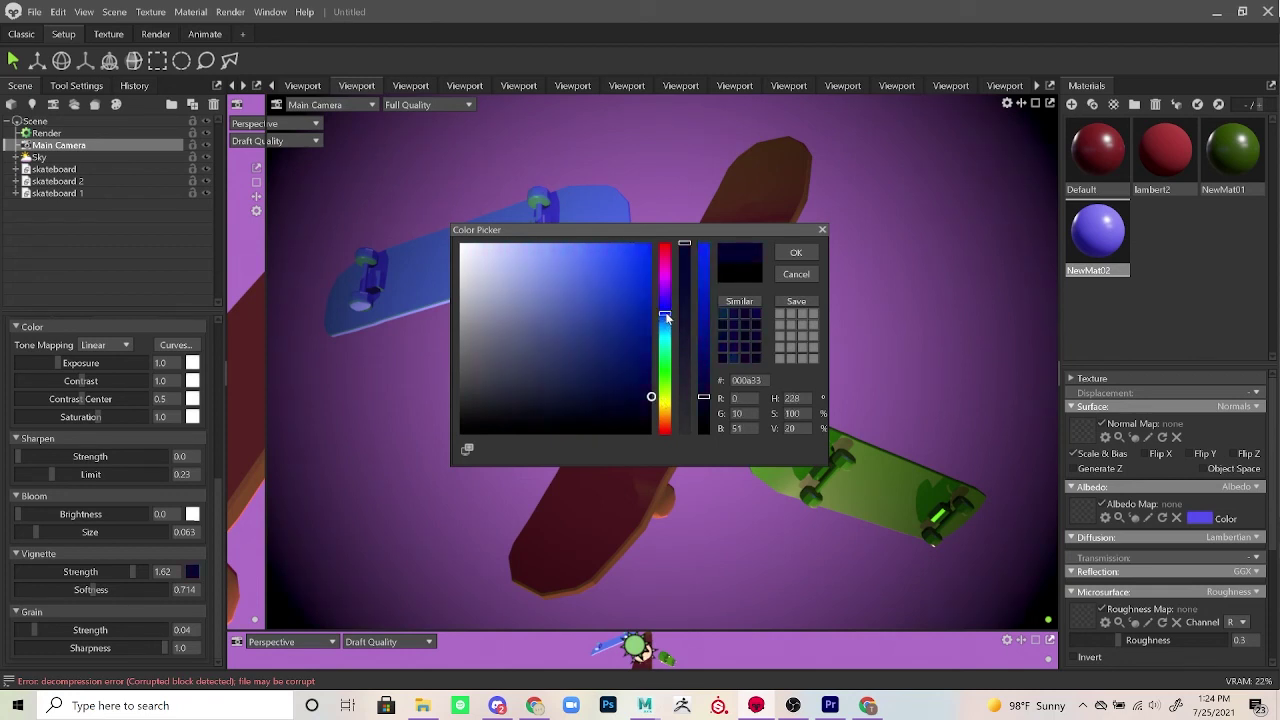
left_click(612, 334)
mouse_move(591, 311)
left_mouse_down()
mouse_move(577, 329)
mouse_move(536, 319)
mouse_move(618, 353)
left_mouse_up()
left_click(590, 294)
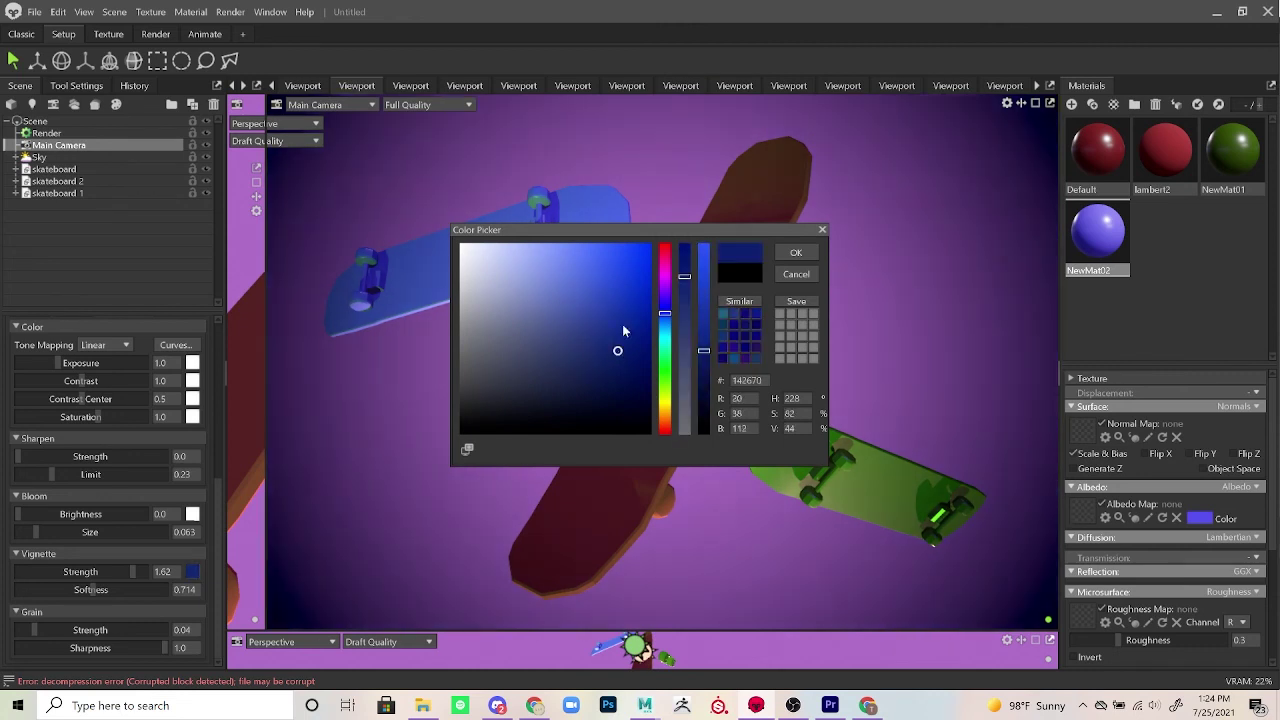
left_click(797, 253)
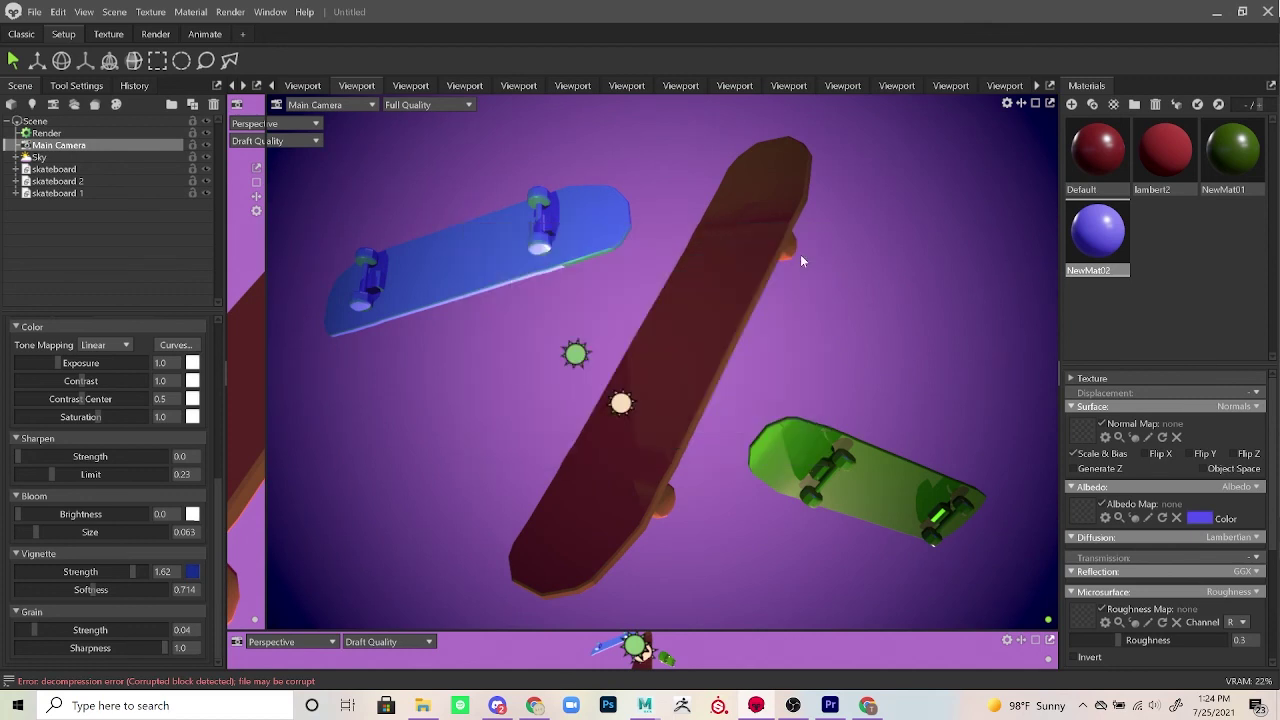
Step: Set the main camera's sharpen strength to 1.627 and increase its grain strength slightly
left_click(15, 157)
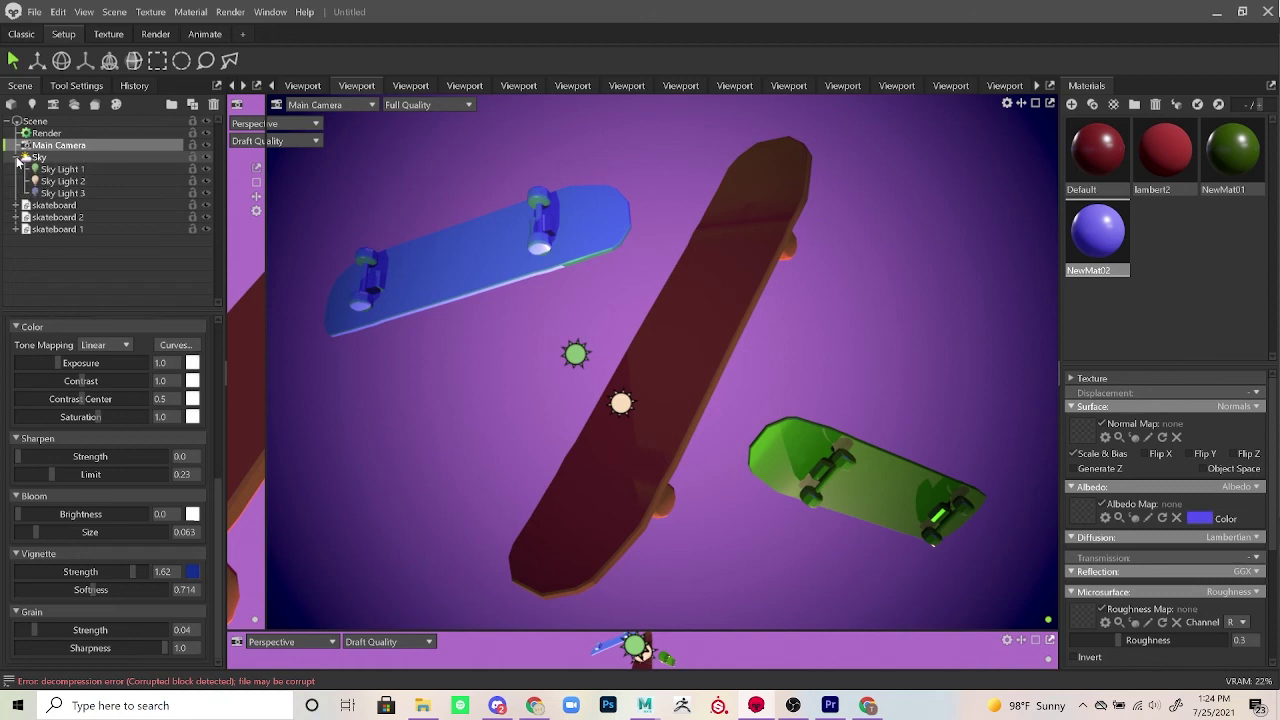
left_click(15, 157)
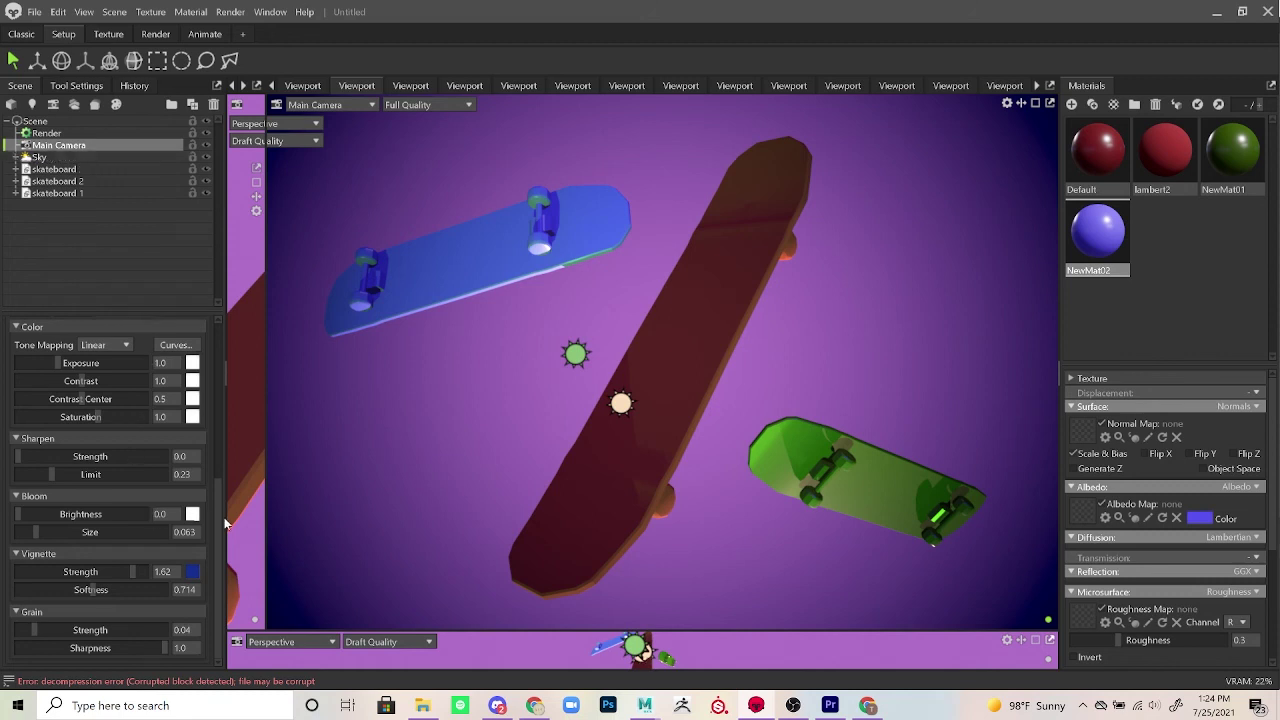
scroll(219, 519, "up", 1)
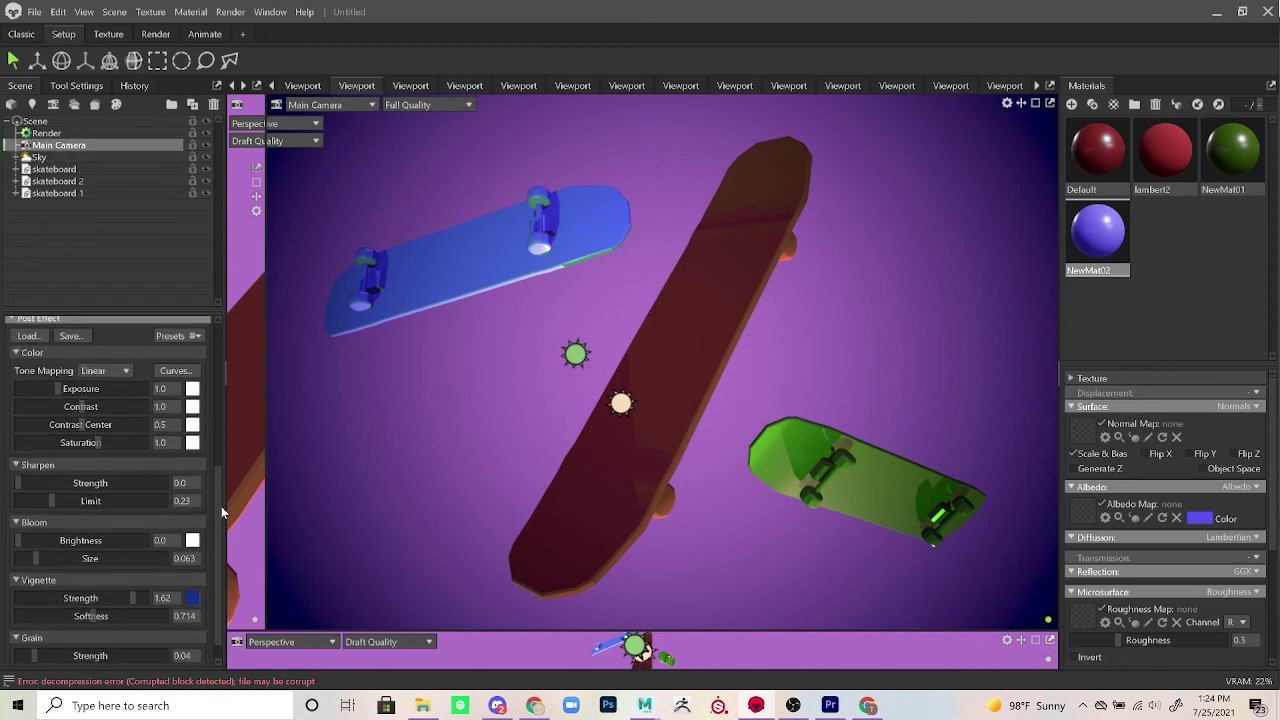
scroll(221, 506, "up", 1)
left_click_drag(19, 490, 98, 490)
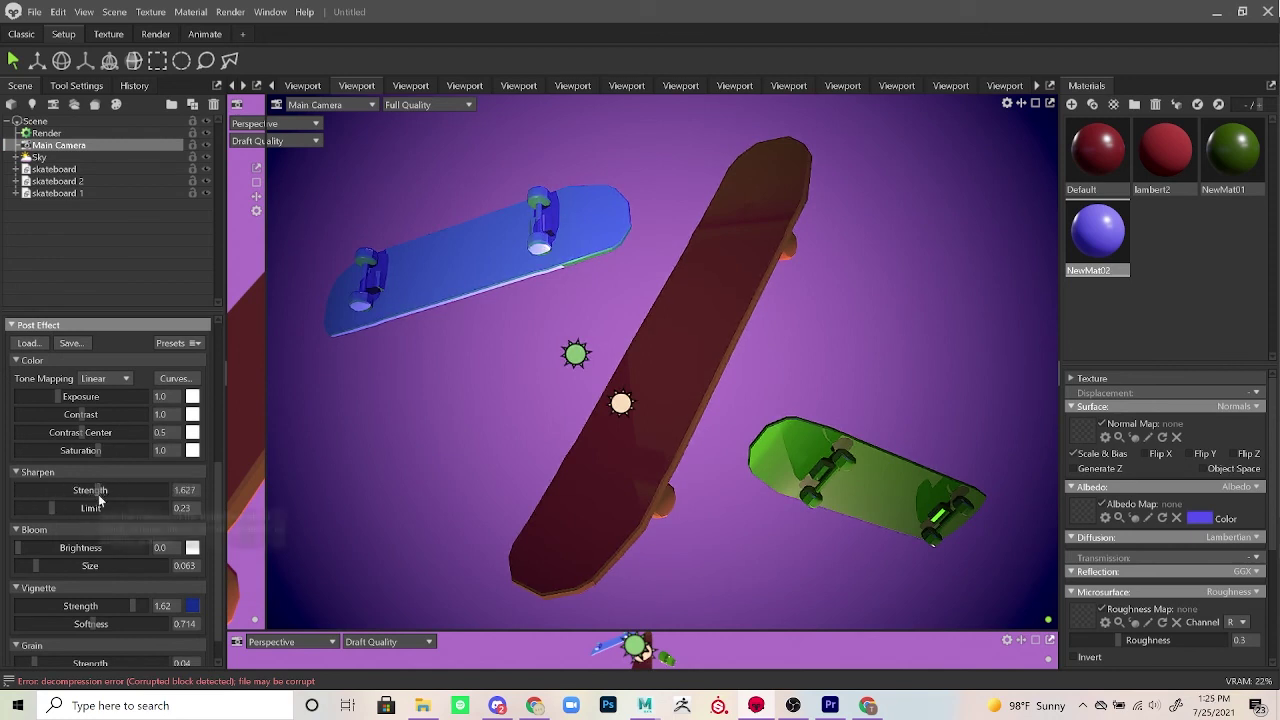
scroll(215, 570, "down", 2)
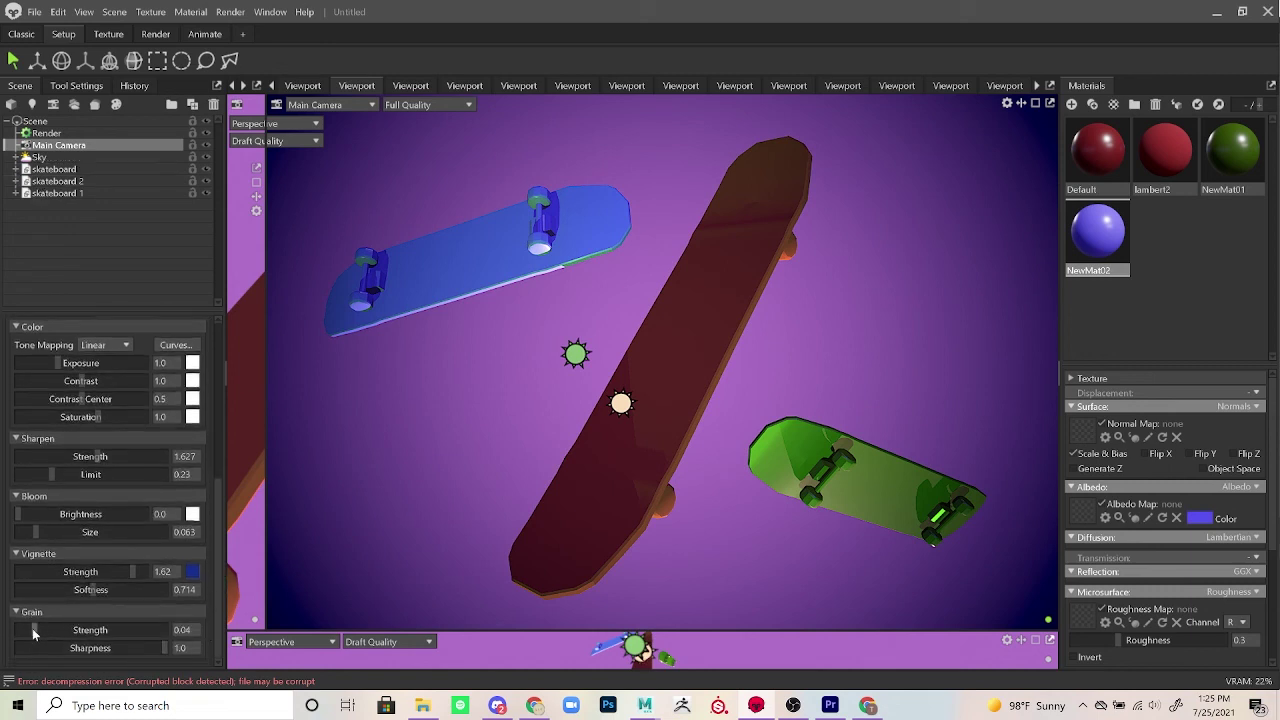
left_click_drag(41, 629, 58, 629)
Step: Raise the brightness of Sky Light 2 to 7.788
left_click(40, 133)
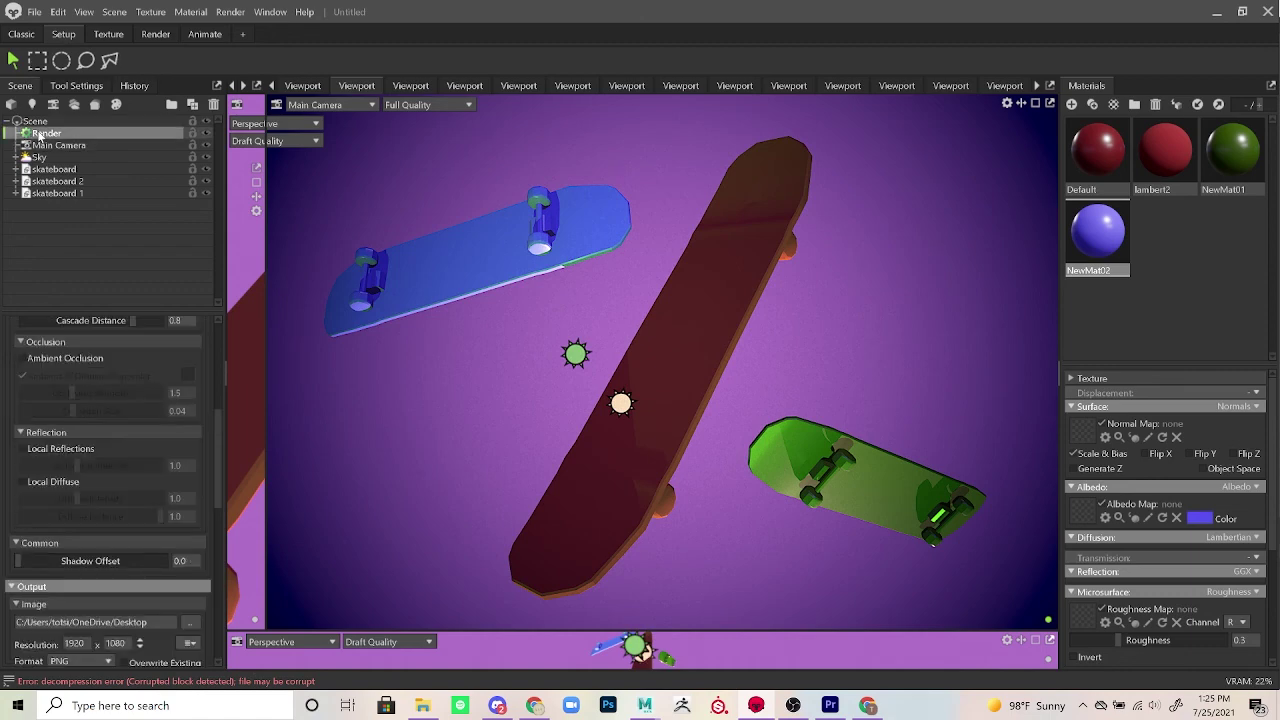
left_click(15, 157)
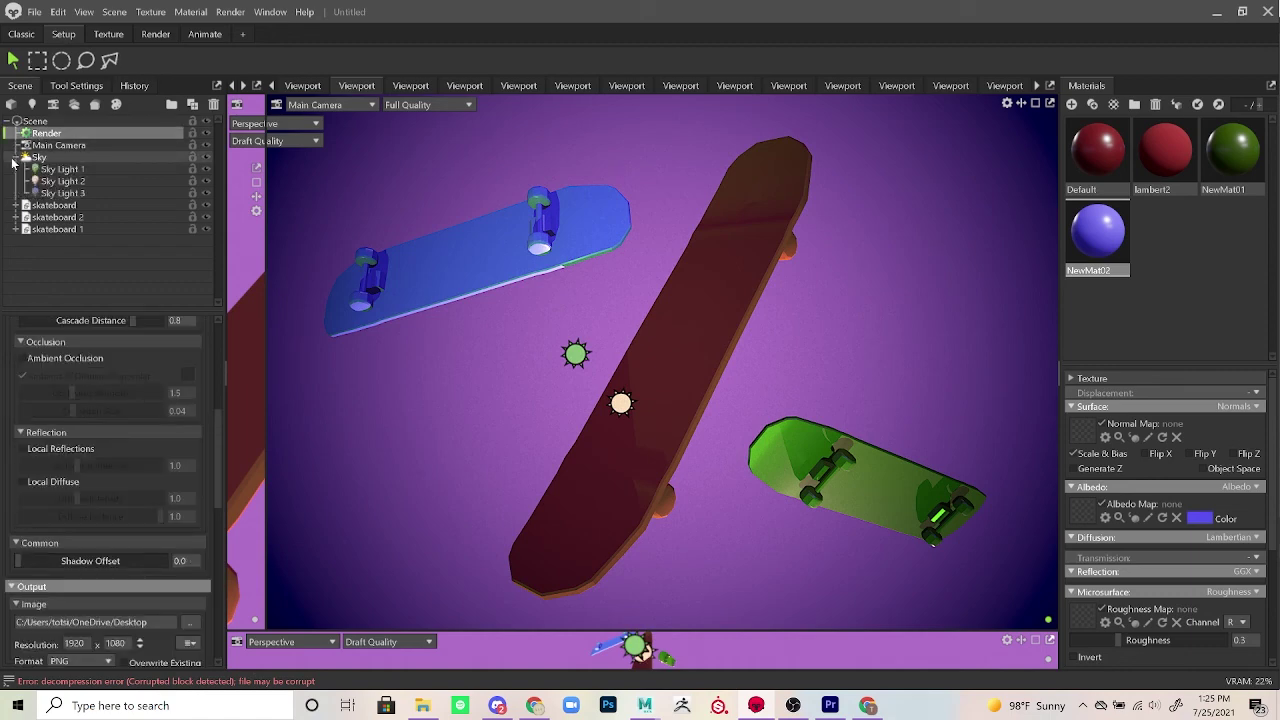
left_click(87, 182)
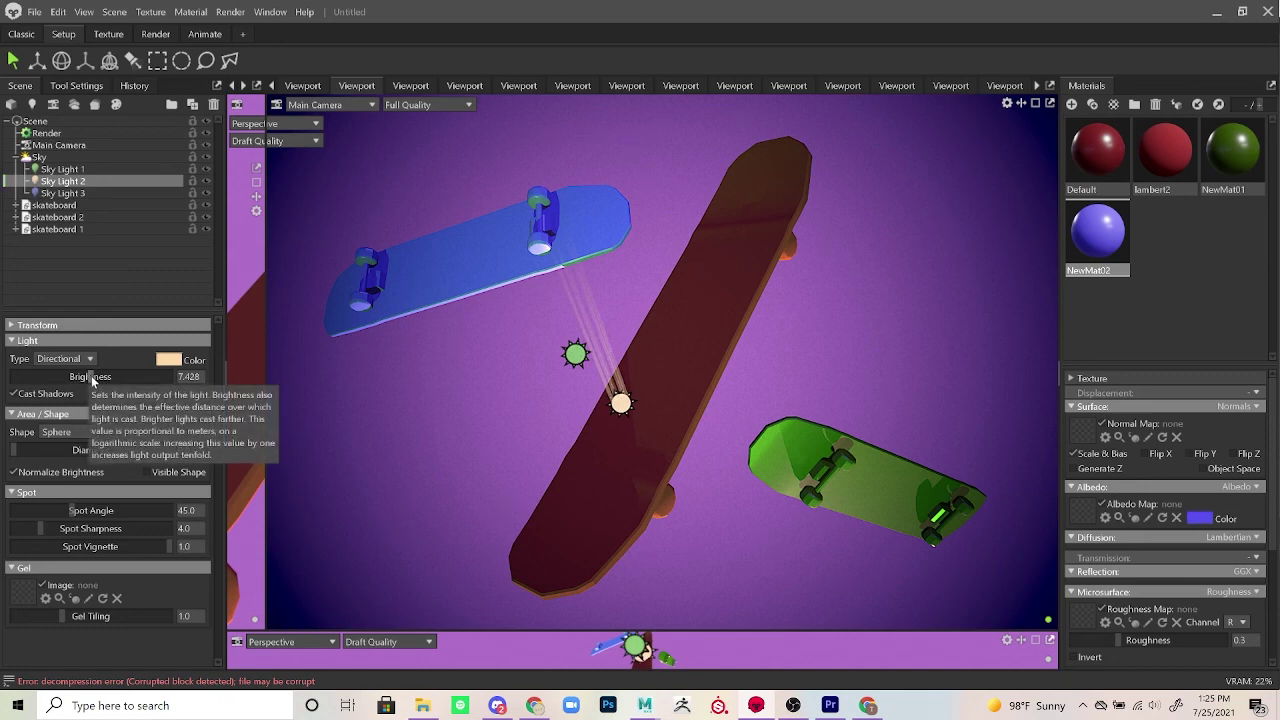
left_click_drag(90, 377, 96, 381)
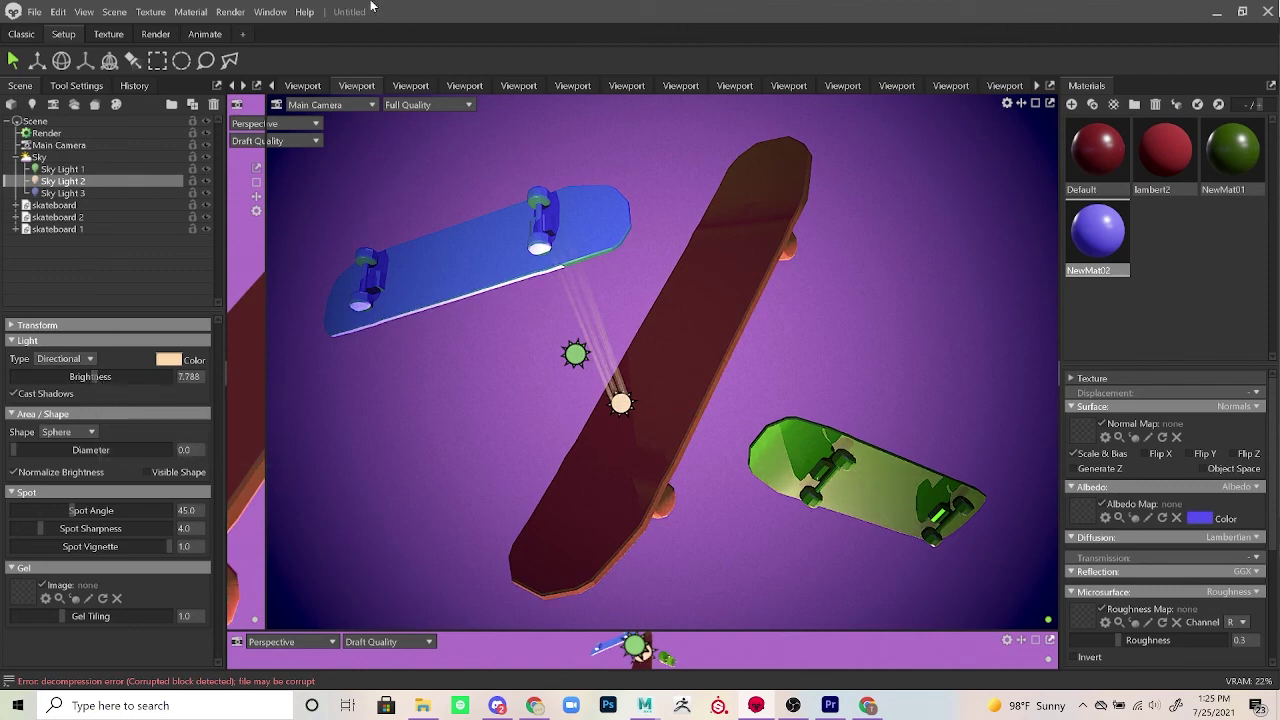